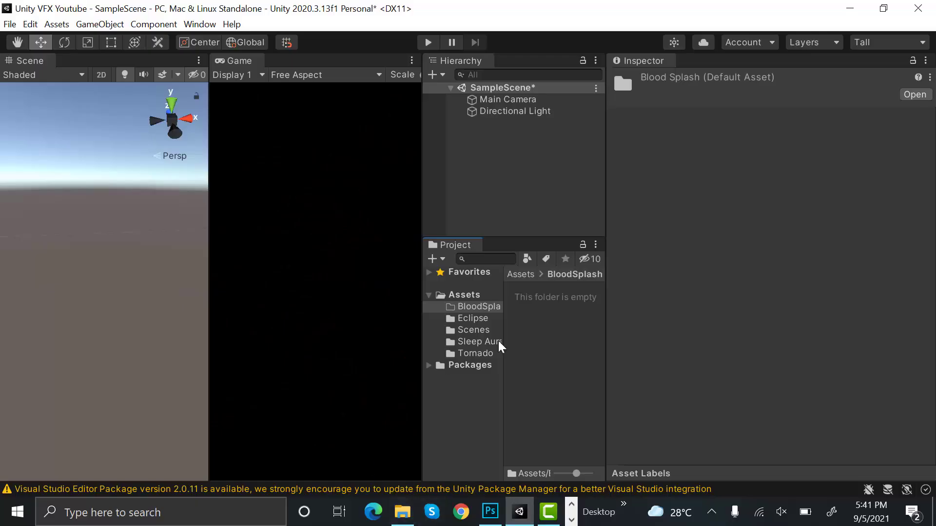
Create a new Particle System in SampleScene and rename it Blood_PS
{"action": "right_click", "coordinate": [518, 136]}
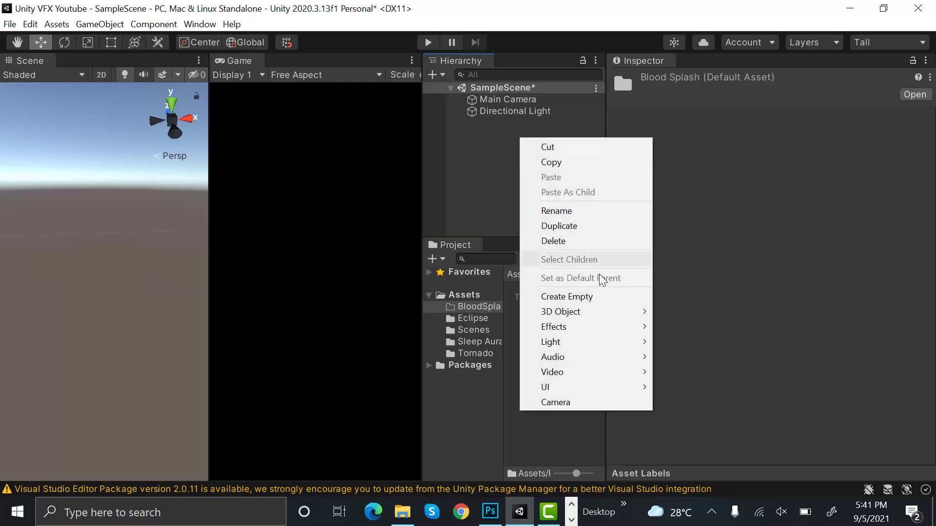
{"action": "mouse_move", "coordinate": [621, 325]}
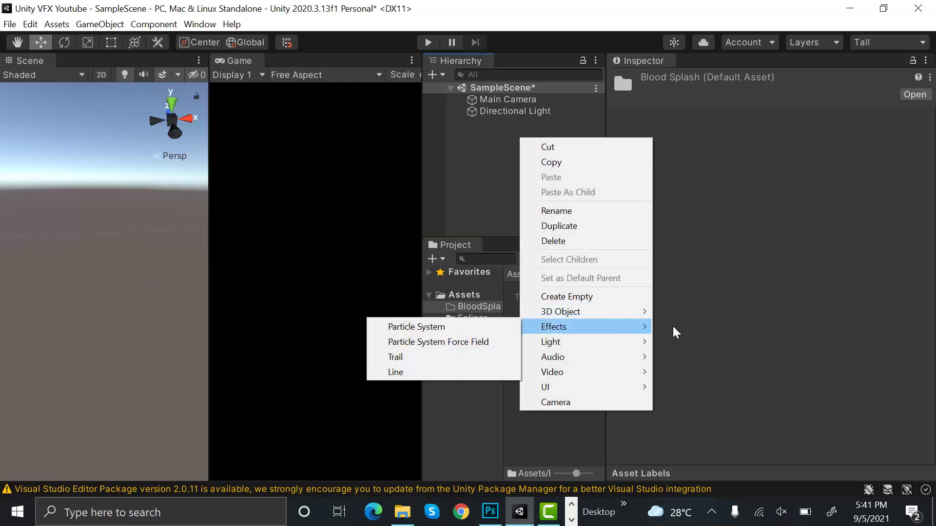
{"action": "left_click", "coordinate": [495, 326]}
{"action": "left_click", "coordinate": [722, 83]}
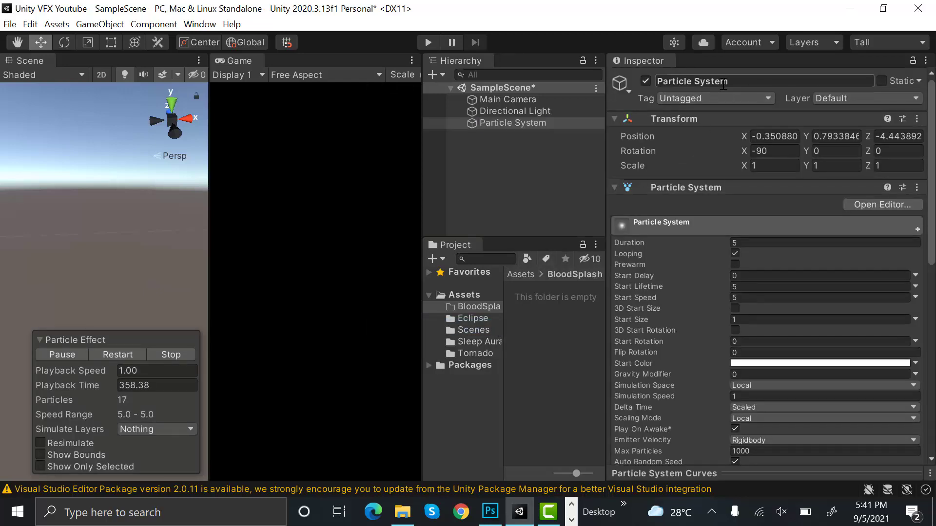
{"action": "type", "text": "Blood_PS"}
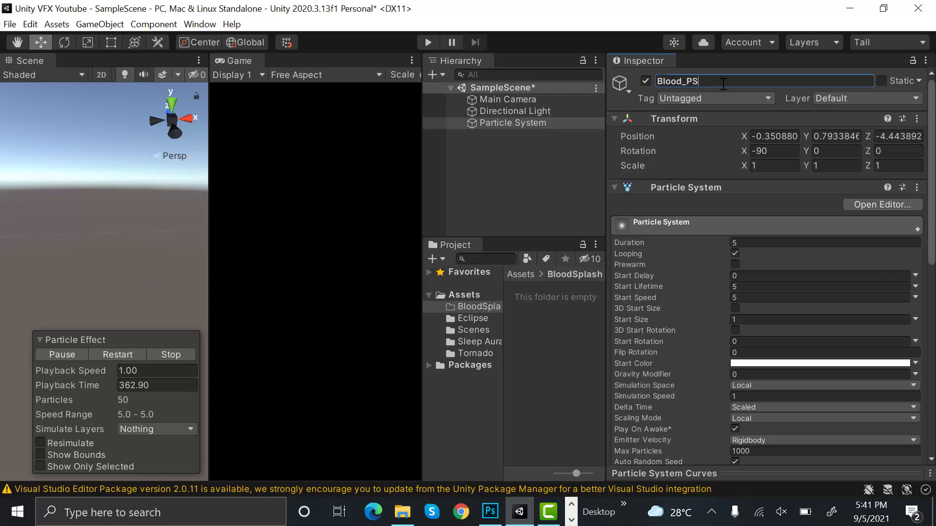
{"action": "key", "text": "Return"}
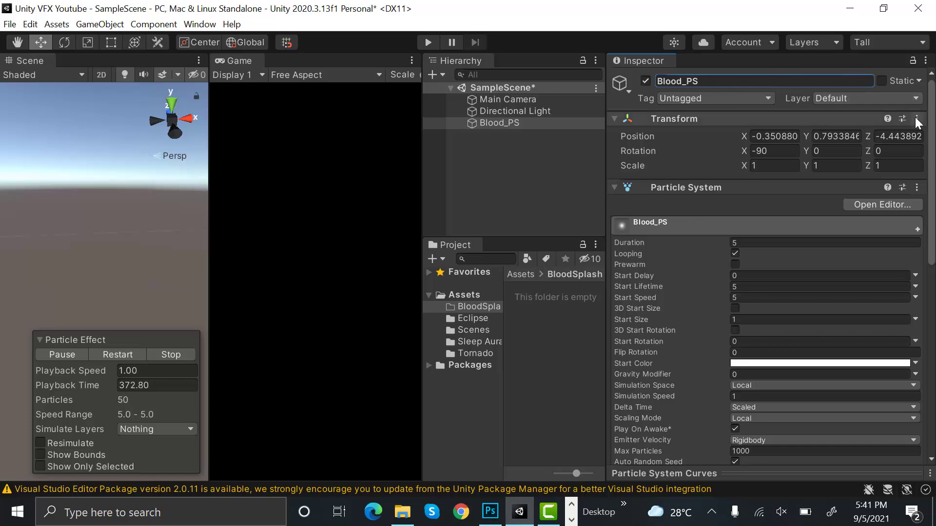
Set Blood_PS's position to 0 on X, Y and Z and its X rotation to 0
{"action": "left_click", "coordinate": [791, 136]}
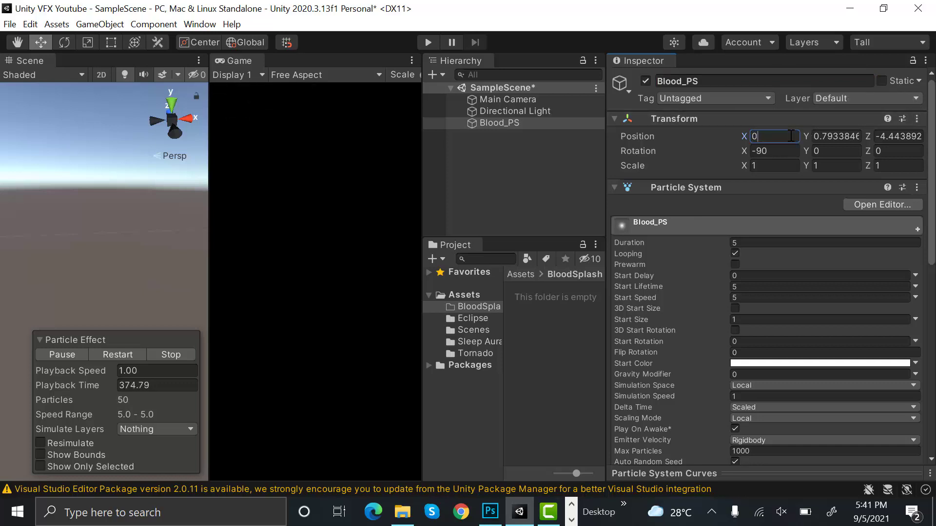
{"action": "left_click", "coordinate": [822, 136]}
{"action": "type", "text": "0"}
{"action": "scroll", "coordinate": [836, 278], "scroll_direction": "down", "scroll_amount": 10}
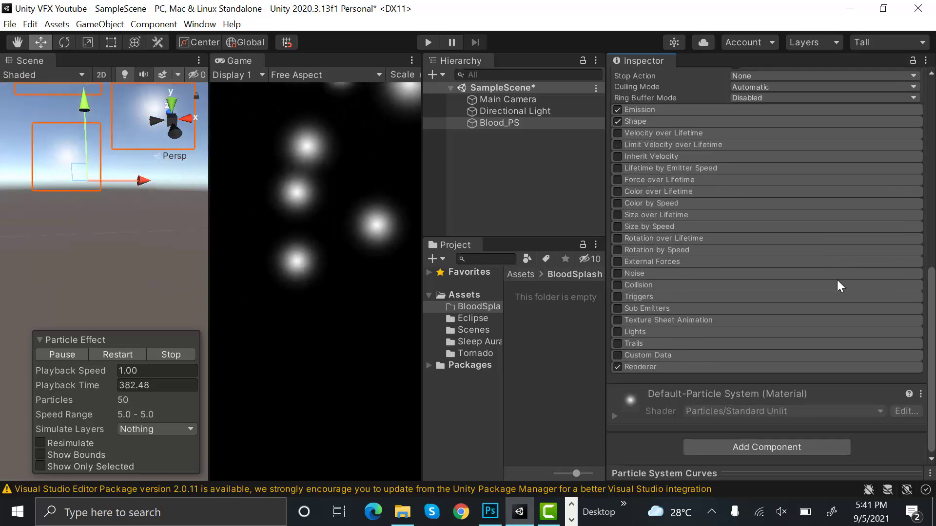
{"action": "scroll", "coordinate": [837, 280], "scroll_direction": "up", "scroll_amount": 10}
{"action": "left_click", "coordinate": [794, 151]}
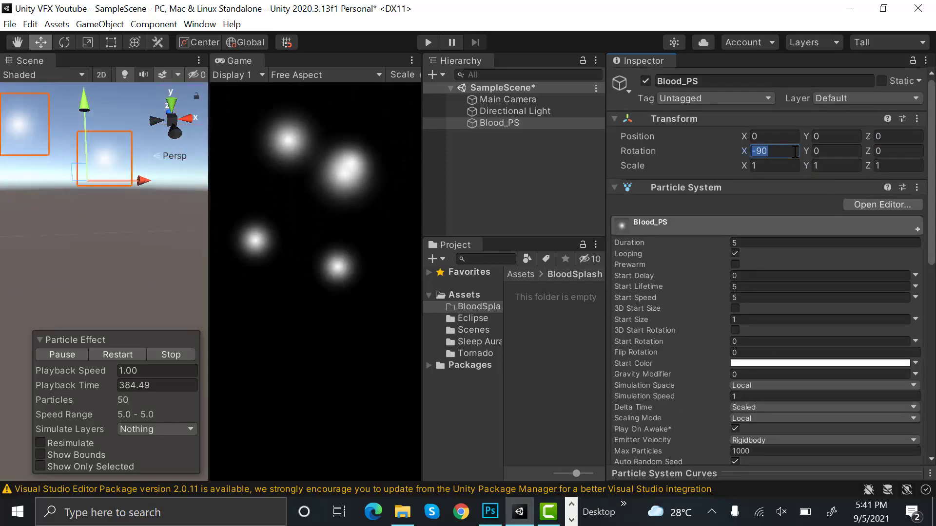
{"action": "type", "text": "0"}
Set the Max Particle Size in Blood_PS's Renderer module to 3
{"action": "scroll", "coordinate": [809, 165], "scroll_direction": "down", "scroll_amount": 10}
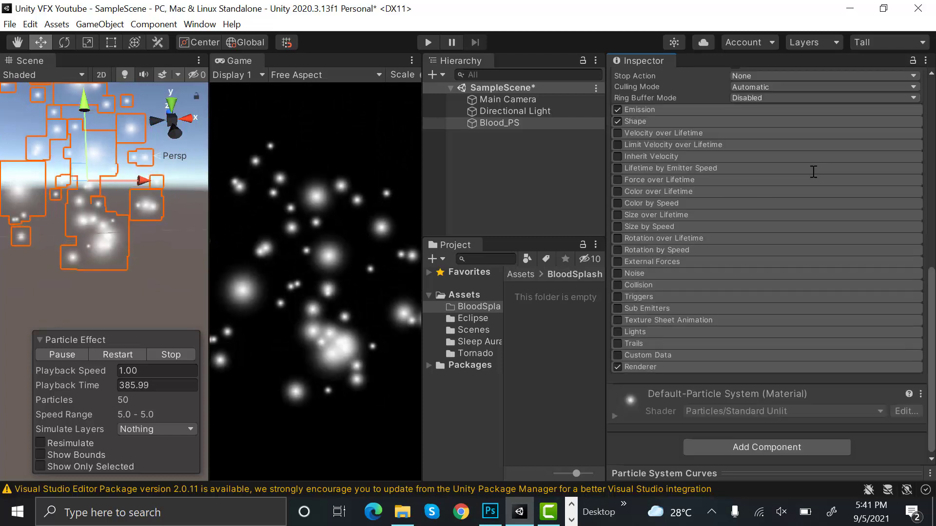
{"action": "left_click", "coordinate": [773, 366]}
{"action": "scroll", "coordinate": [773, 366], "scroll_direction": "down", "scroll_amount": 5}
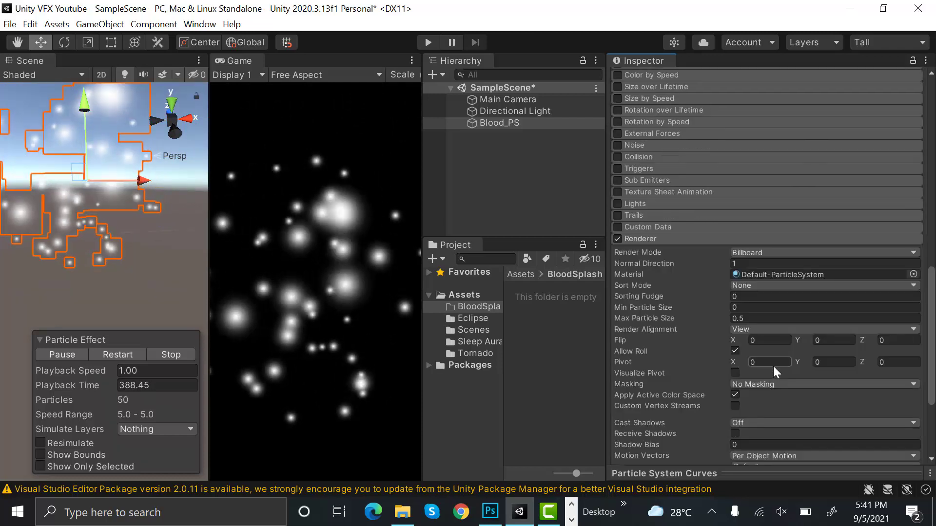
{"action": "scroll", "coordinate": [773, 367], "scroll_direction": "down", "scroll_amount": 5}
{"action": "left_click", "coordinate": [750, 186]}
{"action": "key", "text": "BackSpace"}
{"action": "key", "text": "BackSpace"}
{"action": "key", "text": "BackSpace"}
{"action": "type", "text": "3"}
{"action": "scroll", "coordinate": [752, 188], "scroll_direction": "up", "scroll_amount": 4}
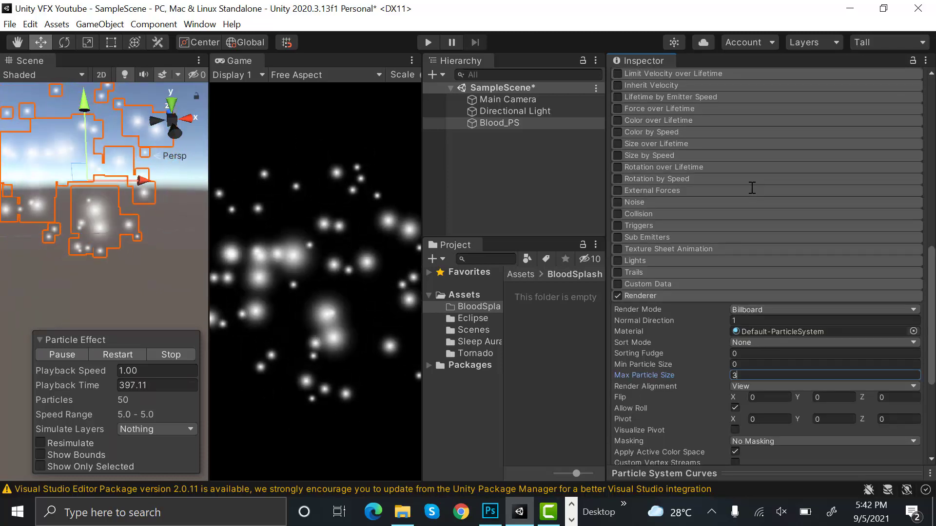
{"action": "key", "text": "Return"}
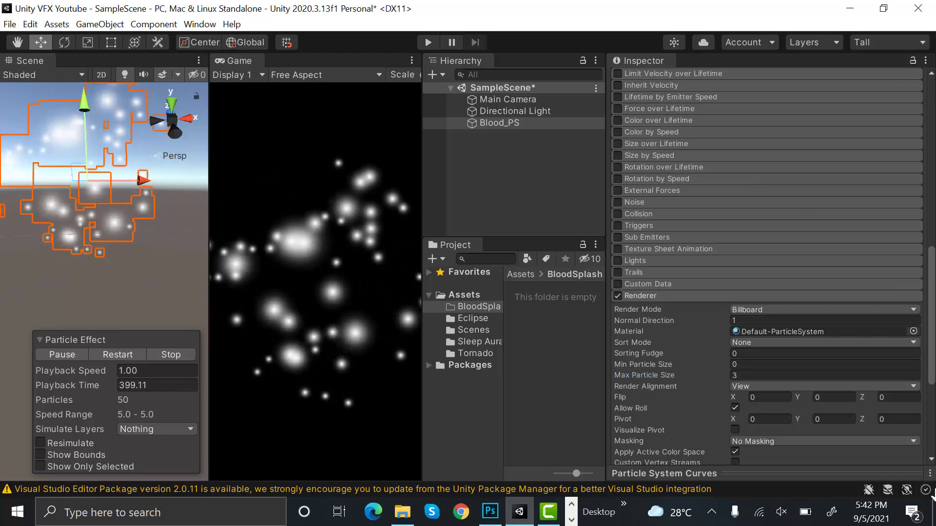
Open the Smoke27.png image from the desktop and examine the smoke texture
{"action": "left_click", "coordinate": [934, 512]}
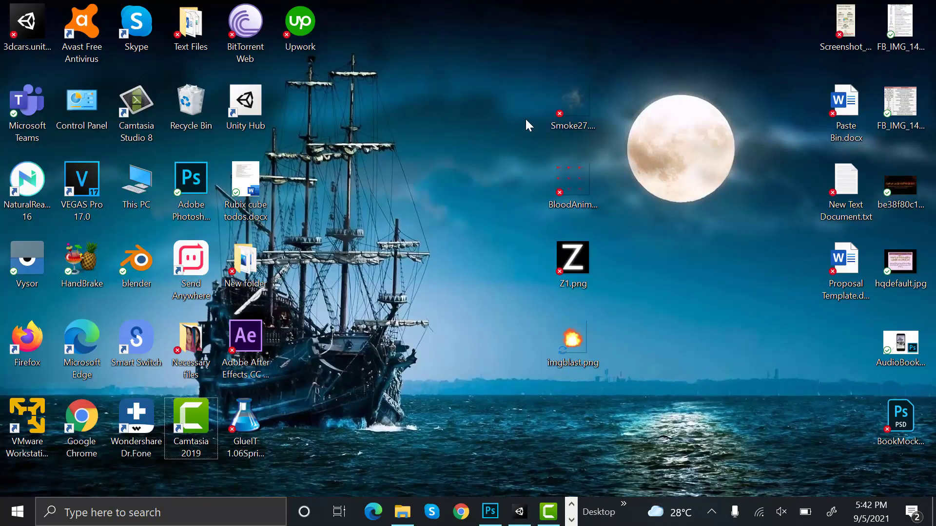
{"action": "left_click", "coordinate": [577, 100]}
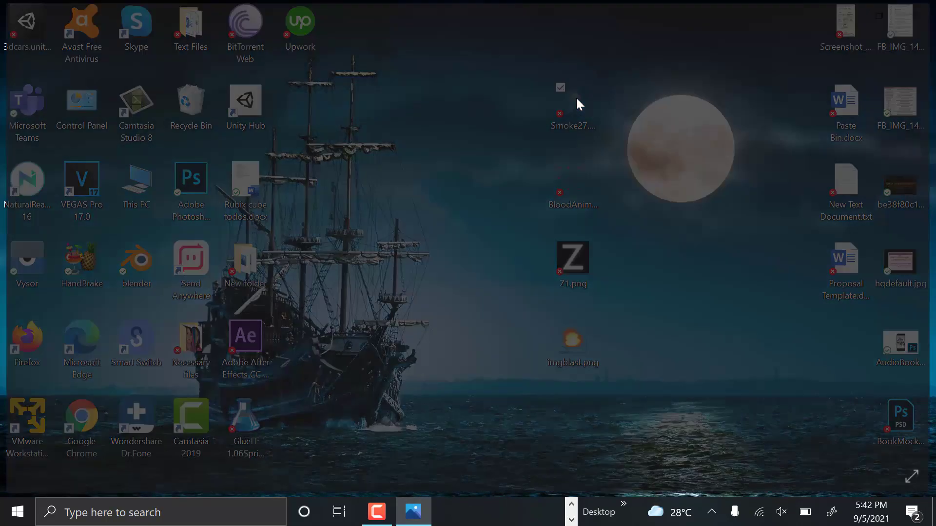
{"action": "scroll", "coordinate": [533, 234], "scroll_direction": "up", "scroll_amount": 2}
{"action": "scroll", "coordinate": [533, 234], "scroll_direction": "down", "scroll_amount": 2}
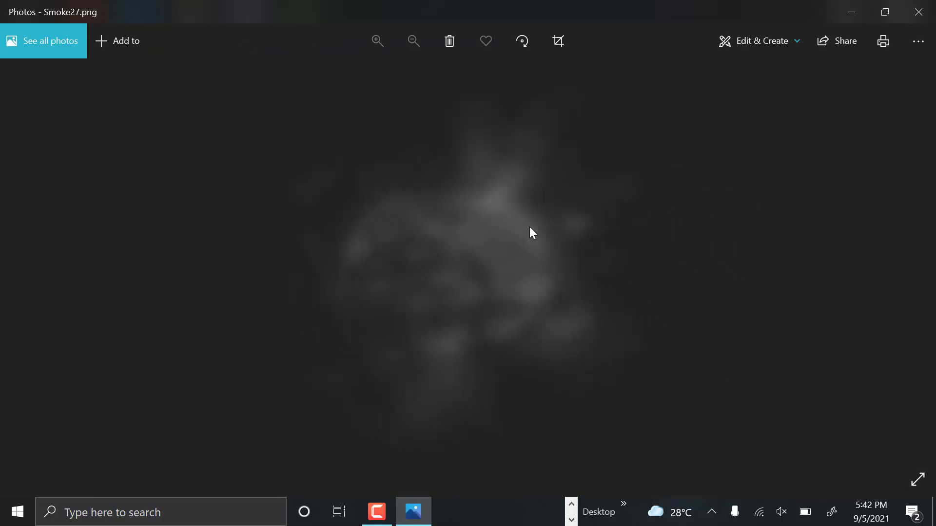
Switch to Photoshop and create a 500 × 500 pixel document named Smoke with a white background
{"action": "left_click", "coordinate": [571, 521]}
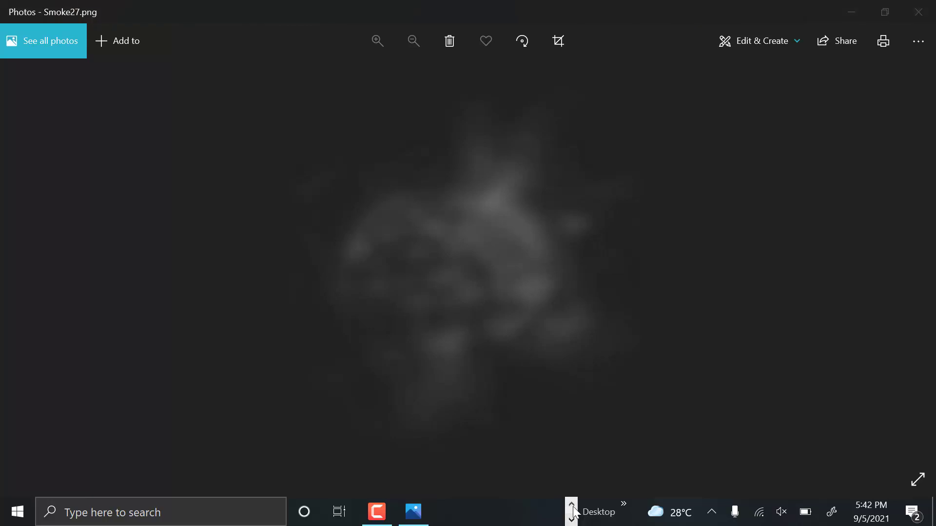
{"action": "left_click", "coordinate": [572, 505]}
{"action": "left_click", "coordinate": [499, 512]}
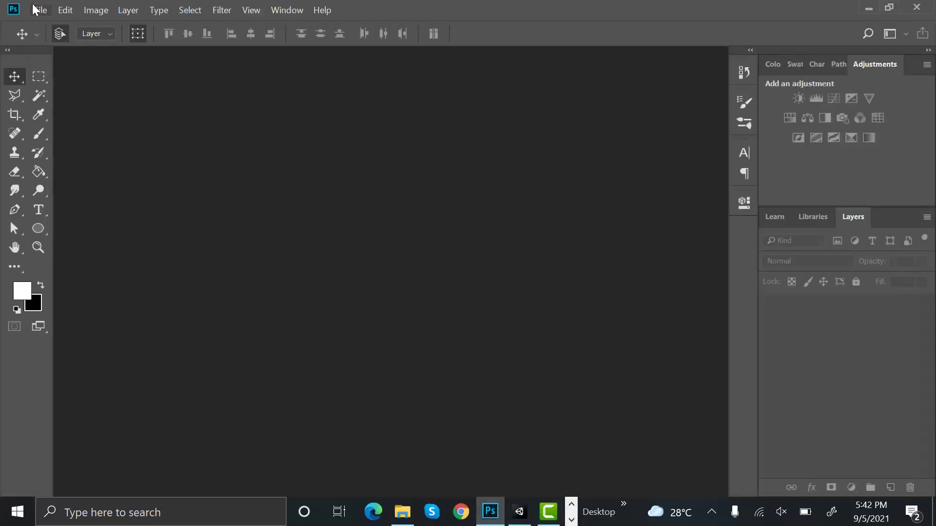
{"action": "left_click", "coordinate": [36, 10]}
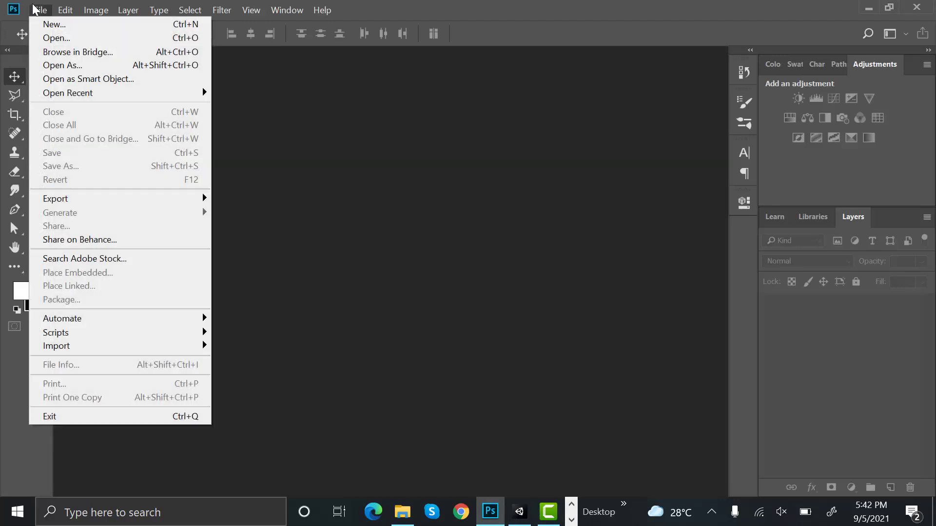
{"action": "left_click", "coordinate": [51, 25]}
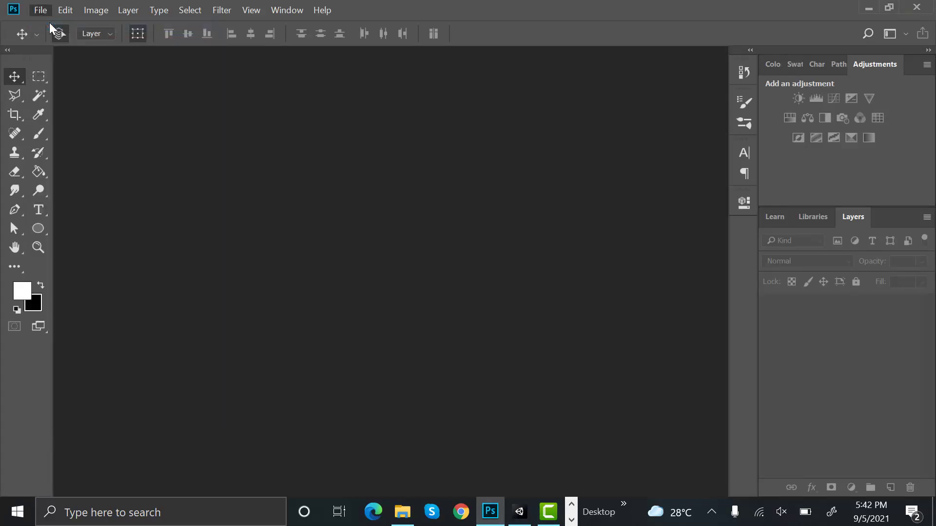
{"action": "type", "text": "Smoke"}
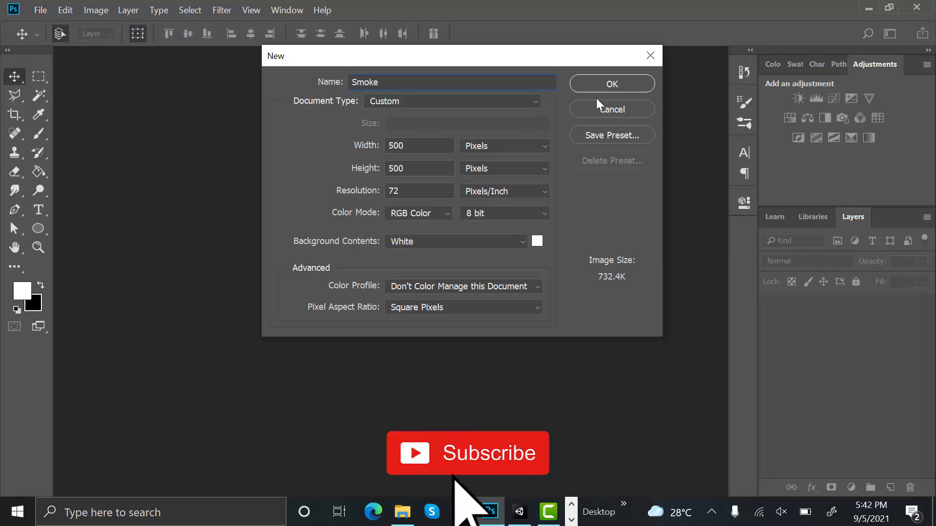
{"action": "left_click", "coordinate": [609, 87]}
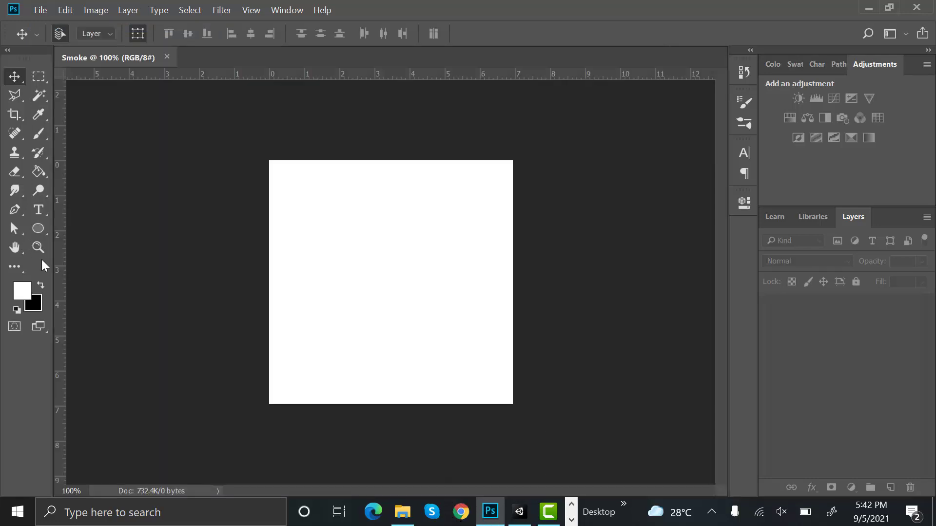
Set the foreground color to black (000000) and fill the Background layer with the Paint Bucket
{"action": "left_click", "coordinate": [22, 292]}
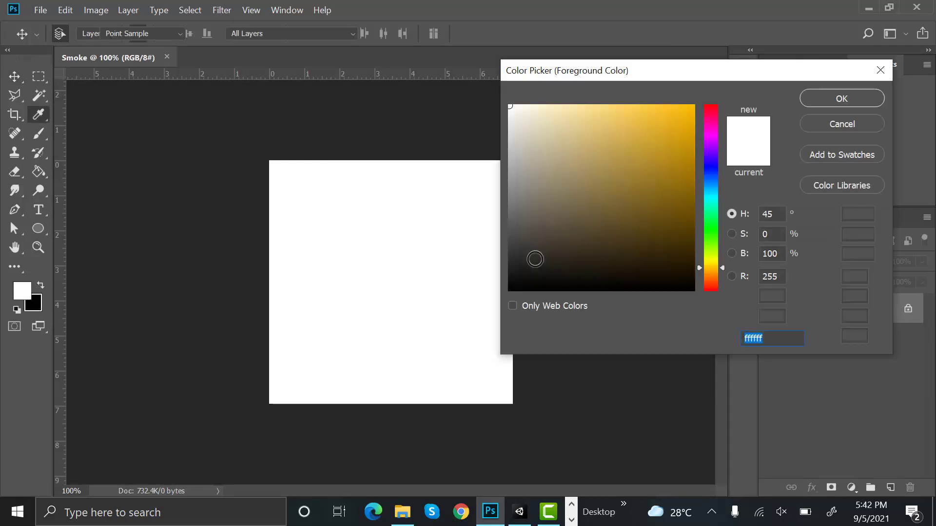
{"action": "left_click", "coordinate": [510, 290]}
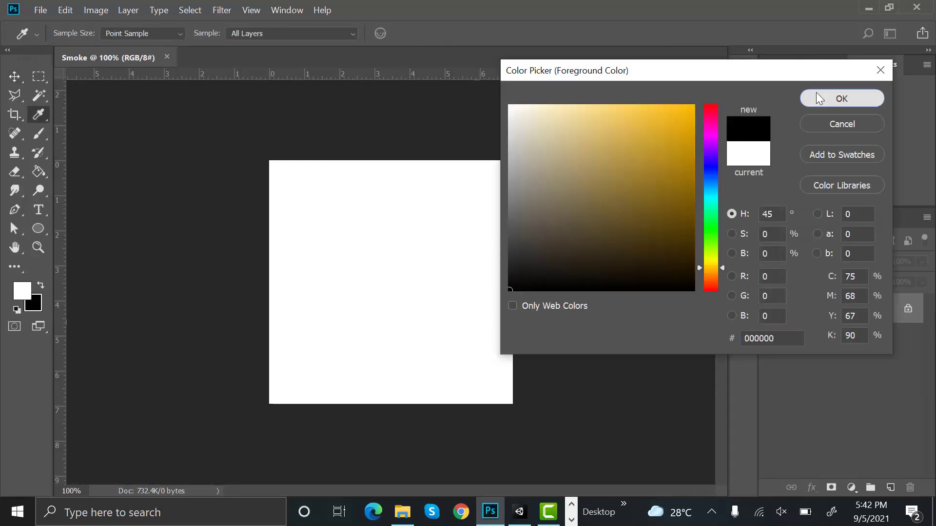
{"action": "left_click", "coordinate": [818, 98]}
{"action": "left_click", "coordinate": [49, 171]}
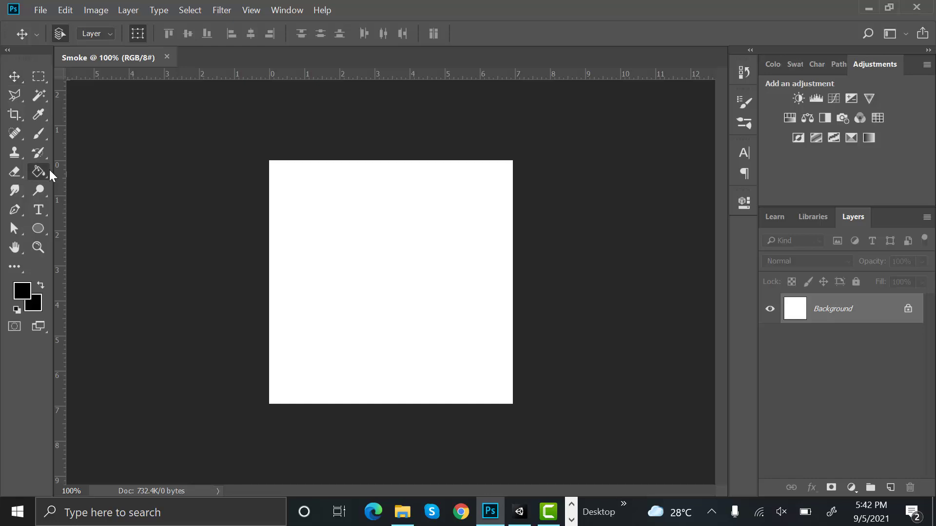
{"action": "left_click", "coordinate": [334, 224]}
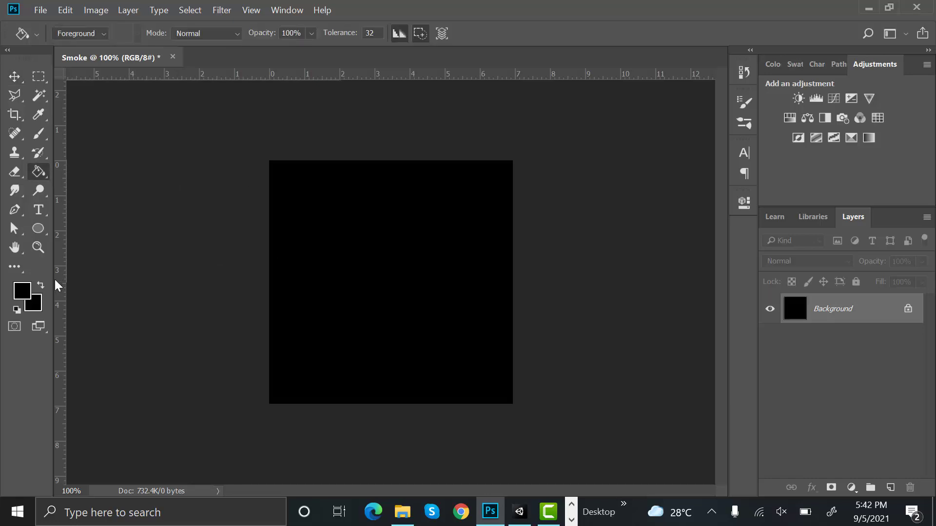
Set the foreground color to white (ffffff) and add a new empty layer above the Background
{"action": "left_click", "coordinate": [22, 291]}
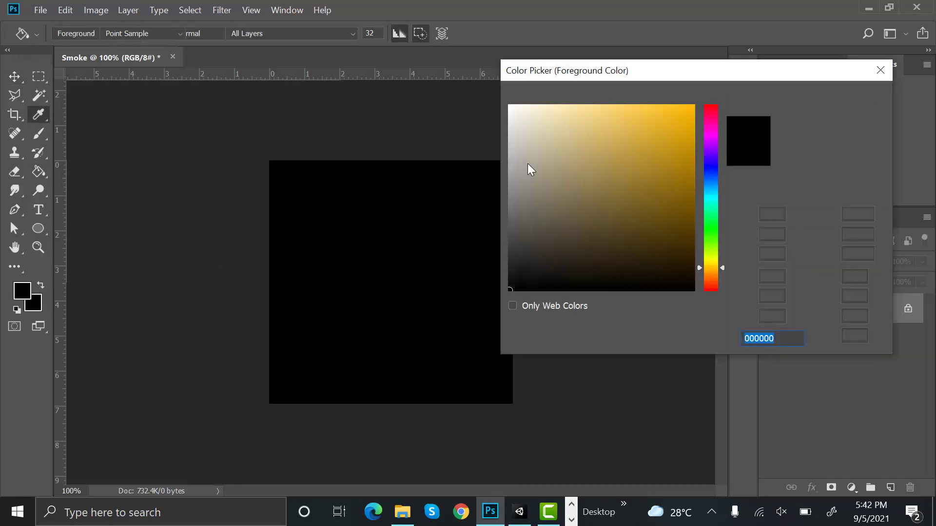
{"action": "left_click_drag", "start_coordinate": [530, 125], "coordinate": [509, 105]}
{"action": "left_click", "coordinate": [843, 99]}
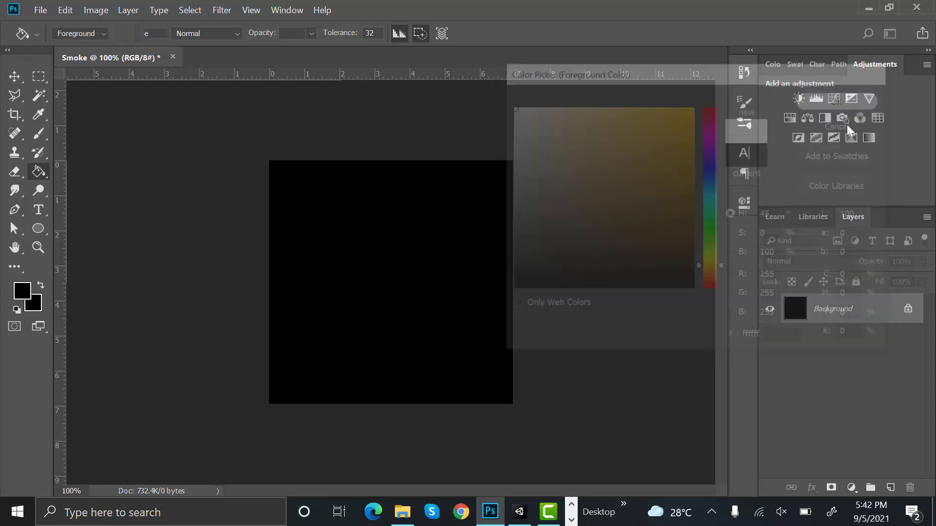
{"action": "left_click", "coordinate": [890, 487]}
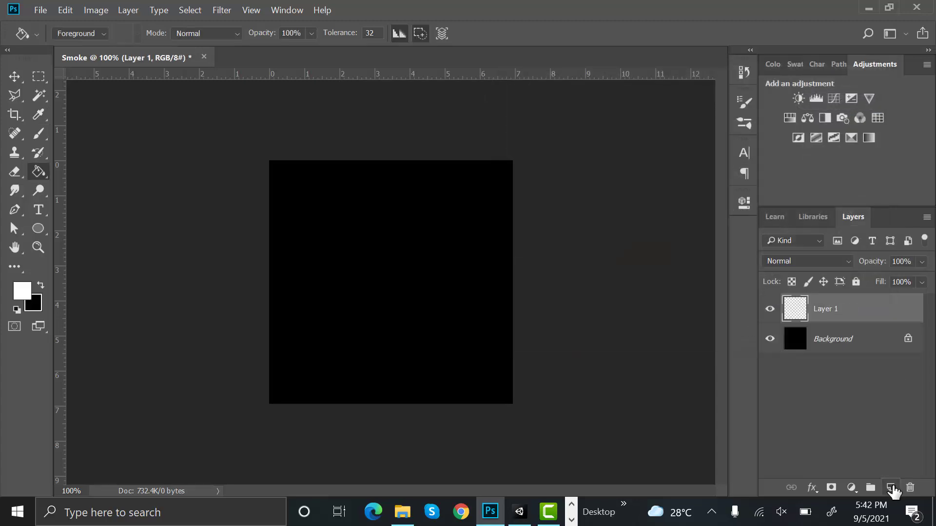
Paint a white cloud shape over the middle of Layer 1 with a soft 84 px brush at 80% opacity
{"action": "left_click", "coordinate": [40, 135]}
{"action": "left_click", "coordinate": [71, 34]}
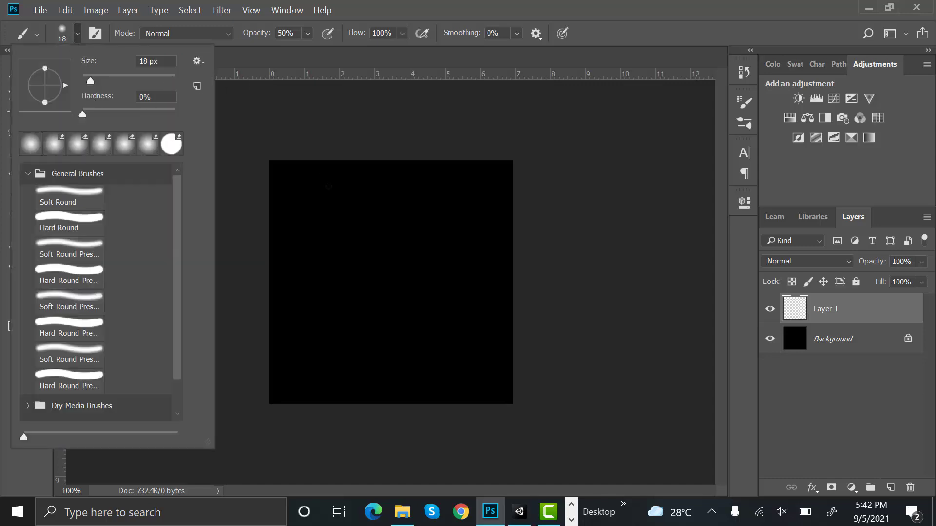
{"action": "left_click", "coordinate": [124, 78]}
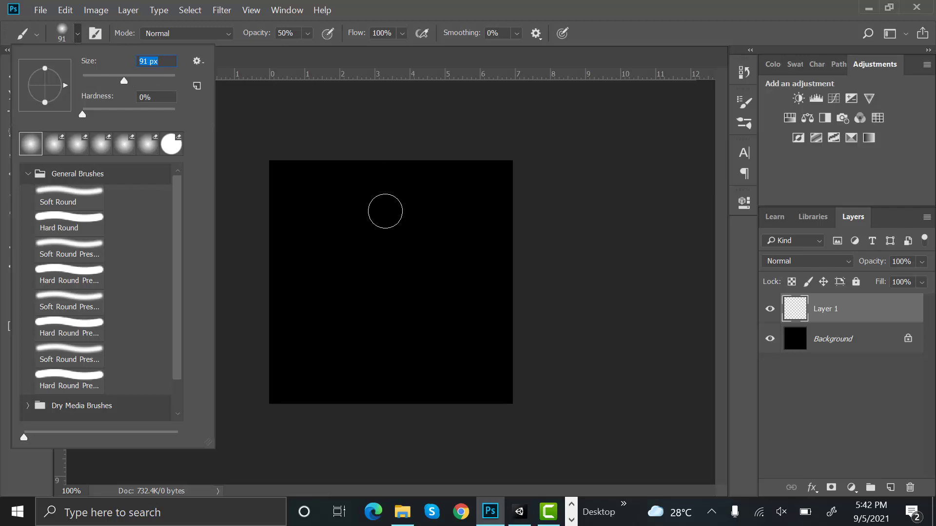
{"action": "key", "text": "8"}
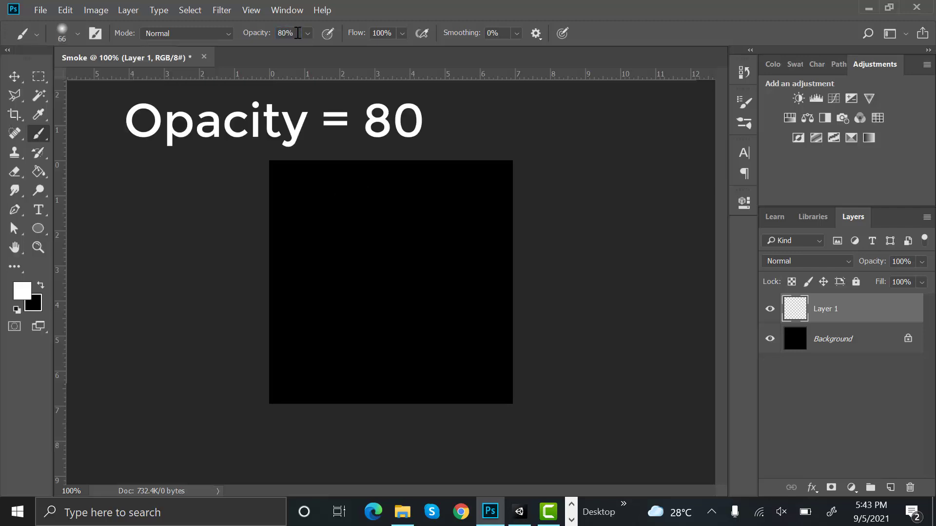
{"action": "key", "text": "bracketright"}
{"action": "key", "text": "bracketright"}
{"action": "mouse_move", "coordinate": [326, 213]}
{"action": "left_mouse_down"}
{"action": "mouse_move", "coordinate": [370, 242]}
{"action": "mouse_move", "coordinate": [406, 228]}
{"action": "mouse_move", "coordinate": [391, 222]}
{"action": "mouse_move", "coordinate": [470, 227]}
{"action": "mouse_move", "coordinate": [441, 289]}
{"action": "mouse_move", "coordinate": [392, 290]}
{"action": "mouse_move", "coordinate": [341, 235]}
{"action": "mouse_move", "coordinate": [373, 300]}
{"action": "mouse_move", "coordinate": [398, 291]}
{"action": "mouse_move", "coordinate": [425, 247]}
{"action": "mouse_move", "coordinate": [440, 292]}
{"action": "mouse_move", "coordinate": [438, 343]}
{"action": "mouse_move", "coordinate": [350, 340]}
{"action": "mouse_move", "coordinate": [364, 281]}
{"action": "mouse_move", "coordinate": [383, 285]}
{"action": "mouse_move", "coordinate": [339, 331]}
{"action": "mouse_move", "coordinate": [338, 298]}
{"action": "mouse_move", "coordinate": [373, 281]}
{"action": "mouse_move", "coordinate": [380, 220]}
{"action": "mouse_move", "coordinate": [420, 221]}
{"action": "mouse_move", "coordinate": [445, 296]}
{"action": "mouse_move", "coordinate": [472, 277]}
{"action": "mouse_move", "coordinate": [452, 312]}
{"action": "mouse_move", "coordinate": [424, 323]}
{"action": "mouse_move", "coordinate": [409, 279]}
{"action": "mouse_move", "coordinate": [378, 344]}
{"action": "left_mouse_up"}
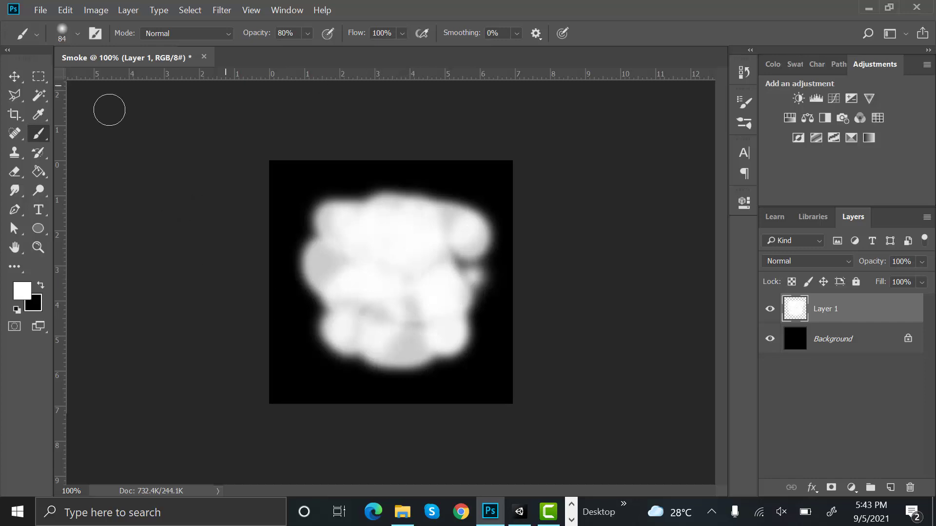
Fade the white cloud on Layer 1 into uneven smoke with a soft 161 px Eraser at 0% hardness
{"action": "left_click", "coordinate": [19, 178]}
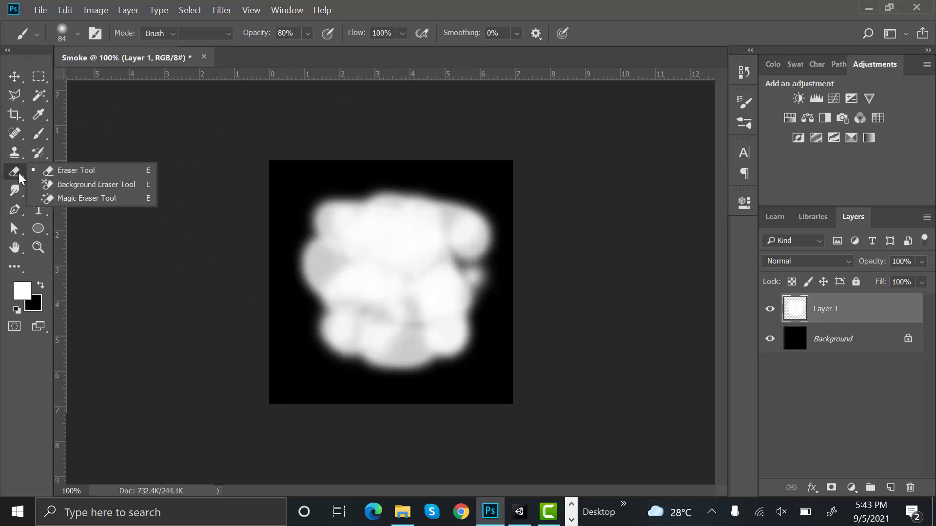
{"action": "left_click", "coordinate": [59, 171]}
{"action": "left_click", "coordinate": [77, 33]}
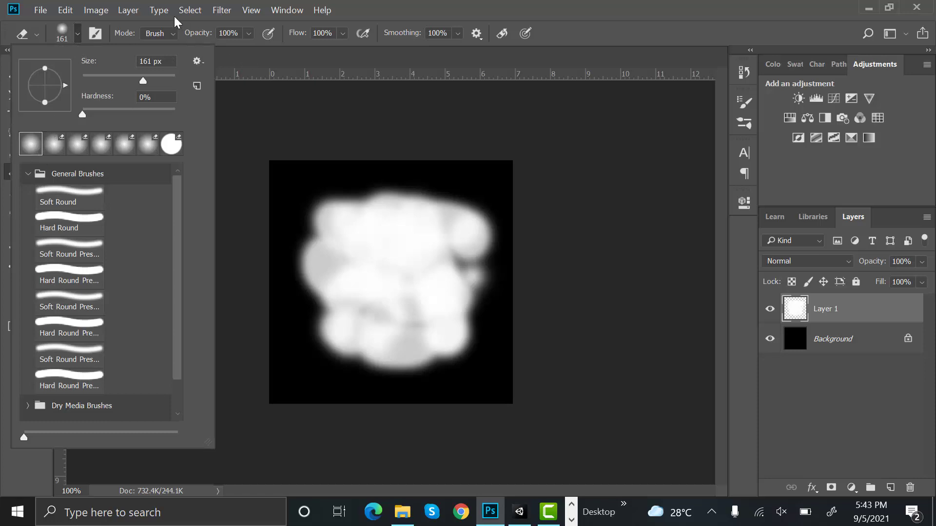
{"action": "left_click", "coordinate": [236, 33]}
{"action": "type", "text": "50"}
{"action": "mouse_move", "coordinate": [400, 177]}
{"action": "left_mouse_down"}
{"action": "mouse_move", "coordinate": [386, 209]}
{"action": "mouse_move", "coordinate": [403, 209]}
{"action": "mouse_move", "coordinate": [464, 271]}
{"action": "mouse_move", "coordinate": [472, 327]}
{"action": "mouse_move", "coordinate": [397, 359]}
{"action": "mouse_move", "coordinate": [323, 313]}
{"action": "mouse_move", "coordinate": [316, 251]}
{"action": "mouse_move", "coordinate": [343, 219]}
{"action": "mouse_move", "coordinate": [359, 222]}
{"action": "mouse_move", "coordinate": [397, 261]}
{"action": "mouse_move", "coordinate": [359, 278]}
{"action": "mouse_move", "coordinate": [389, 296]}
{"action": "mouse_move", "coordinate": [438, 284]}
{"action": "mouse_move", "coordinate": [419, 339]}
{"action": "left_mouse_up"}
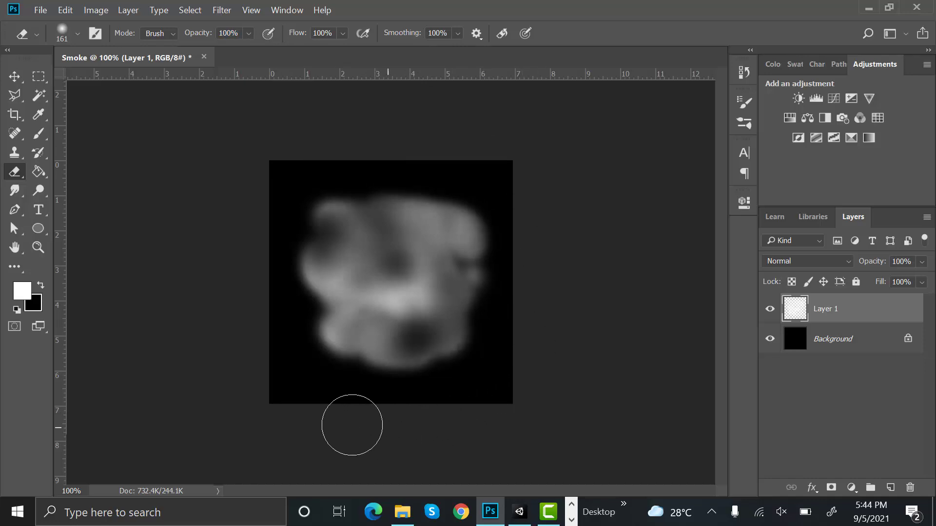
Trim the smoke's left edge with the Eraser and fade its middle with further strokes at 10% eraser opacity
{"action": "mouse_move", "coordinate": [254, 303]}
{"action": "left_mouse_down"}
{"action": "mouse_move", "coordinate": [276, 151]}
{"action": "mouse_move", "coordinate": [429, 146]}
{"action": "left_mouse_up"}
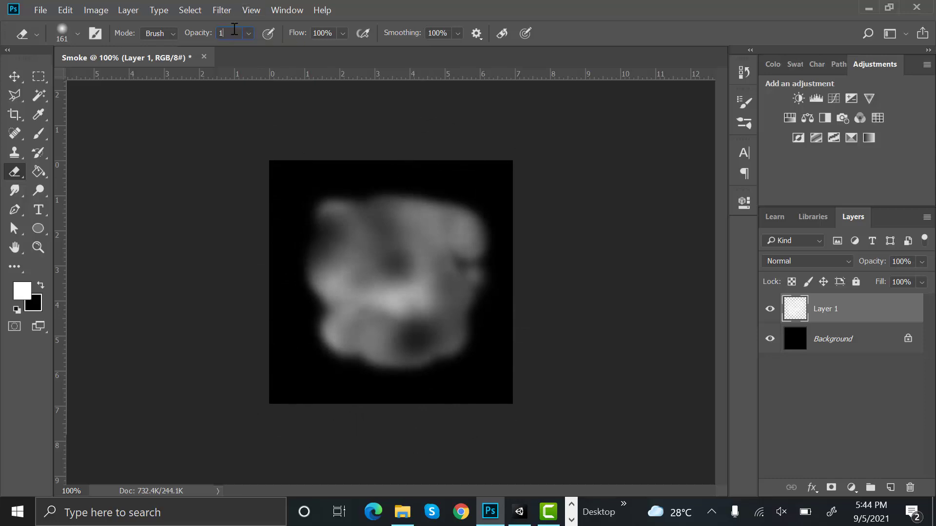
{"action": "mouse_move", "coordinate": [375, 204]}
{"action": "left_mouse_down"}
{"action": "mouse_move", "coordinate": [456, 224]}
{"action": "mouse_move", "coordinate": [429, 219]}
{"action": "left_mouse_up"}
{"action": "mouse_move", "coordinate": [414, 263]}
{"action": "left_mouse_down"}
{"action": "mouse_move", "coordinate": [411, 283]}
{"action": "mouse_move", "coordinate": [349, 246]}
{"action": "mouse_move", "coordinate": [319, 244]}
{"action": "mouse_move", "coordinate": [472, 220]}
{"action": "left_mouse_up"}
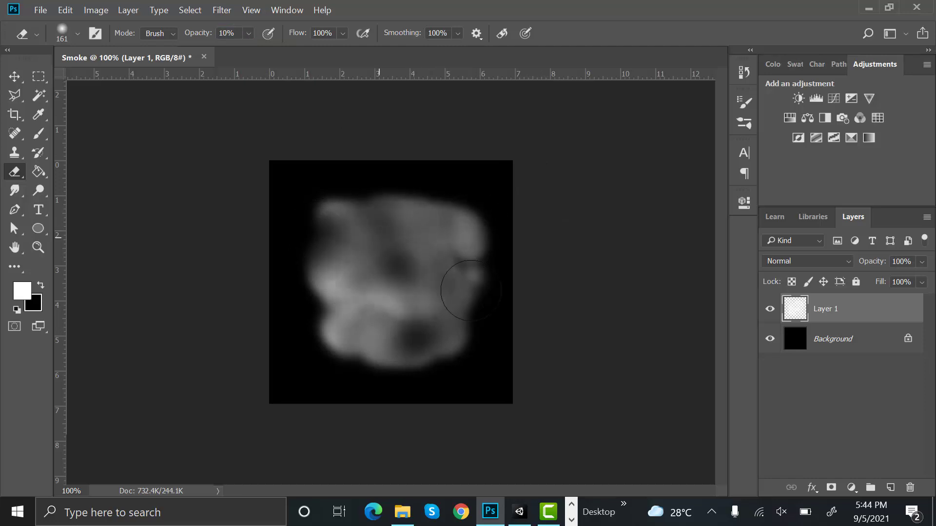
{"action": "mouse_move", "coordinate": [352, 323]}
{"action": "left_mouse_down"}
{"action": "mouse_move", "coordinate": [387, 229]}
{"action": "mouse_move", "coordinate": [420, 285]}
{"action": "mouse_move", "coordinate": [430, 248]}
{"action": "mouse_move", "coordinate": [385, 228]}
{"action": "mouse_move", "coordinate": [341, 286]}
{"action": "mouse_move", "coordinate": [362, 288]}
{"action": "left_mouse_up"}
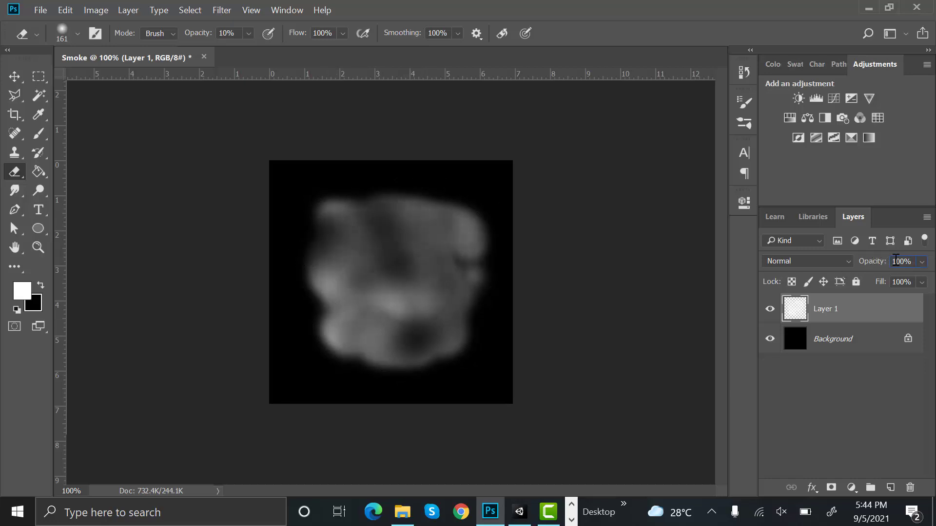
Lower Layer 1's opacity to 50% and enable an Outer Glow in its layer style
{"action": "type", "text": "50"}
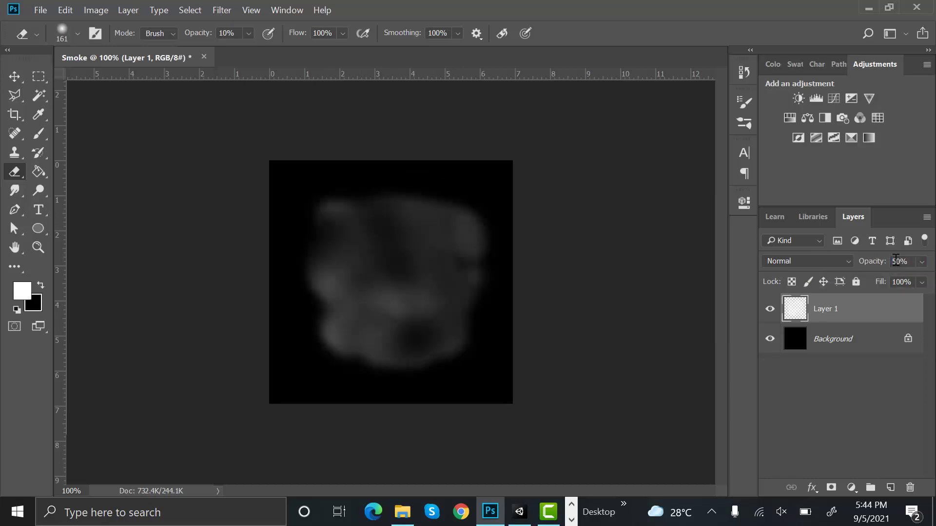
{"action": "right_click", "coordinate": [849, 316]}
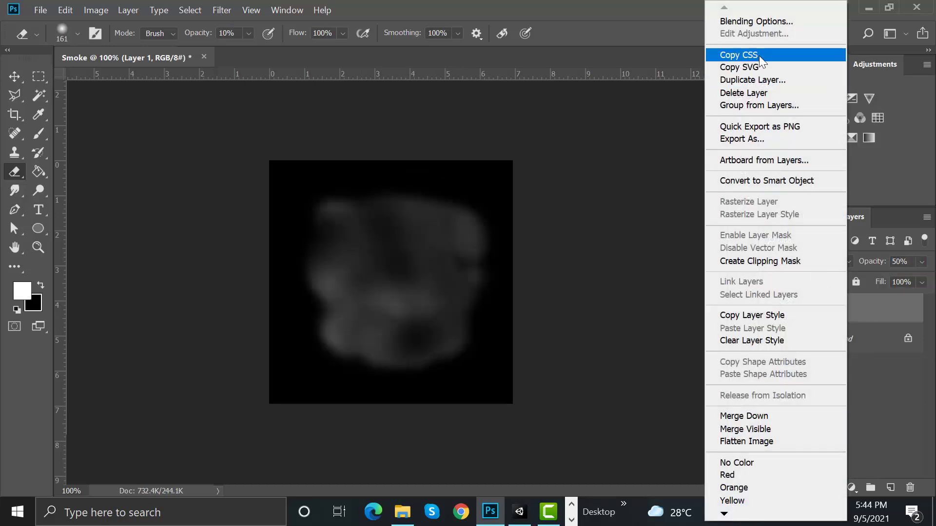
{"action": "left_click", "coordinate": [763, 22]}
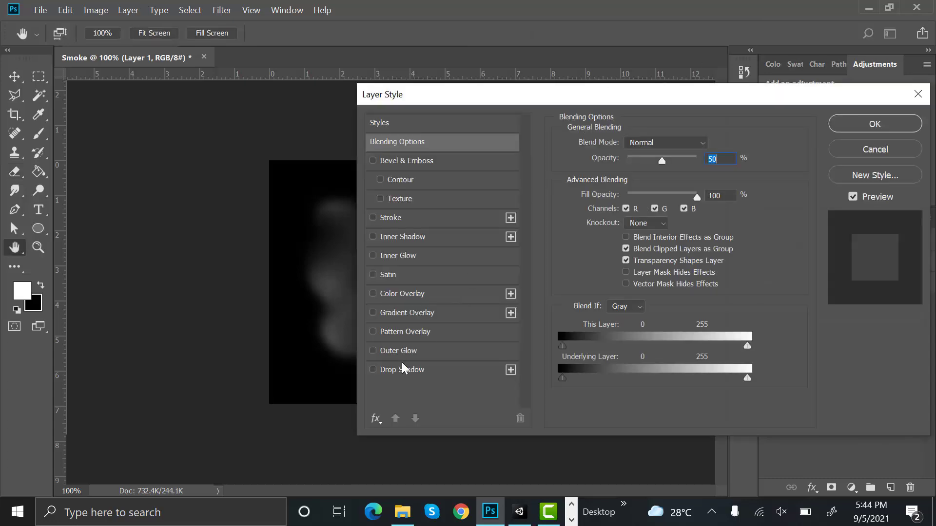
{"action": "left_click_drag", "start_coordinate": [517, 96], "coordinate": [664, 96]}
{"action": "left_click", "coordinate": [544, 351]}
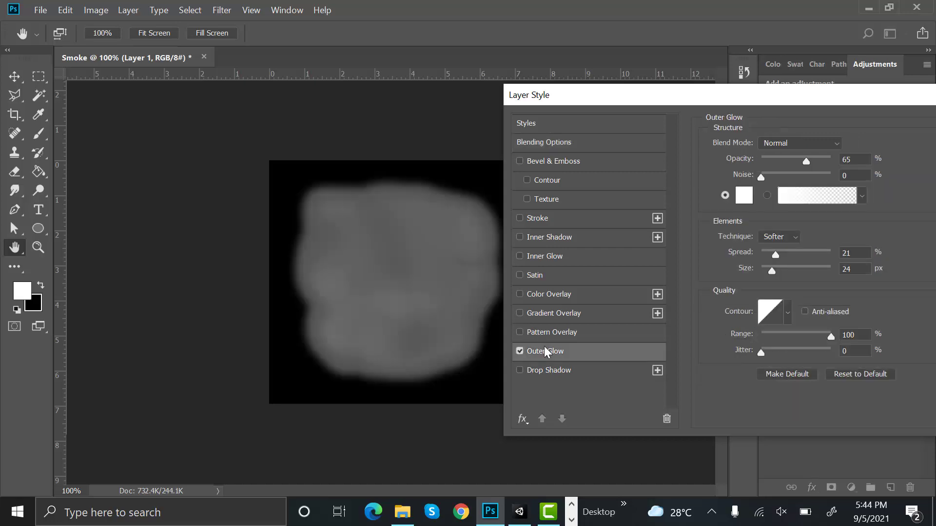
Set the Outer Glow to 5% spread and 1 px size, raise its opacity, and apply the layer style
{"action": "mouse_move", "coordinate": [770, 270]}
{"action": "left_mouse_down"}
{"action": "mouse_move", "coordinate": [755, 275]}
{"action": "mouse_move", "coordinate": [764, 270]}
{"action": "left_mouse_up"}
{"action": "left_click", "coordinate": [855, 272]}
{"action": "type", "text": "1"}
{"action": "left_click", "coordinate": [858, 252]}
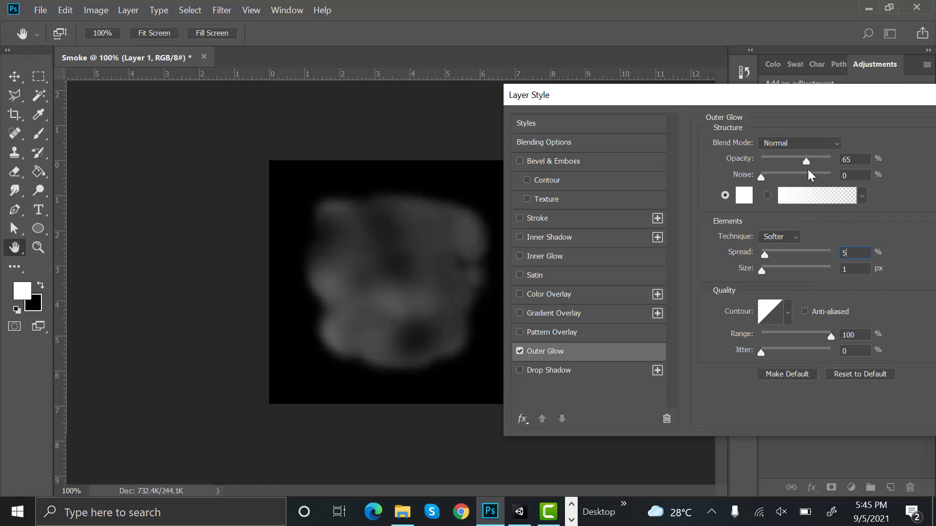
{"action": "left_click_drag", "start_coordinate": [809, 161], "coordinate": [868, 175]}
{"action": "left_click_drag", "start_coordinate": [918, 95], "coordinate": [661, 157]}
{"action": "left_click", "coordinate": [765, 192]}
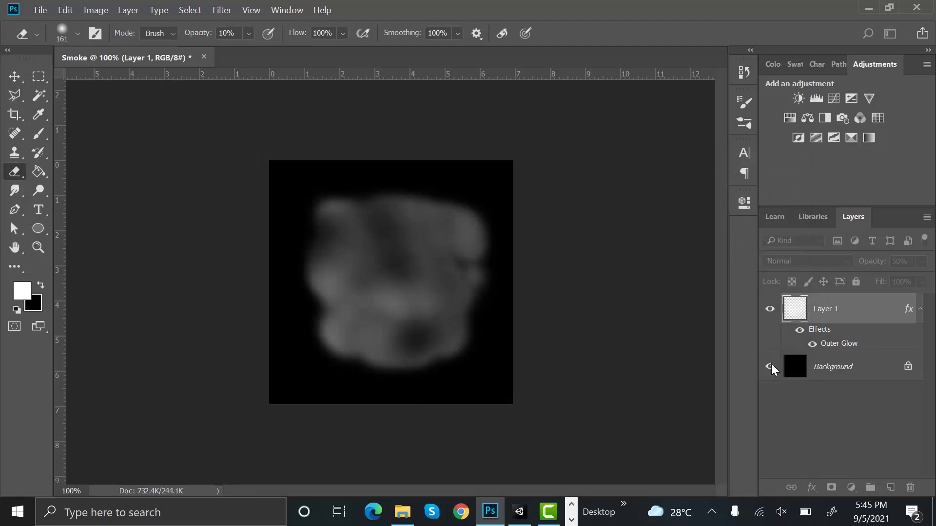
Hide the Background layer and save the image as a PNG named Smoke with medium file size
{"action": "left_click", "coordinate": [771, 367]}
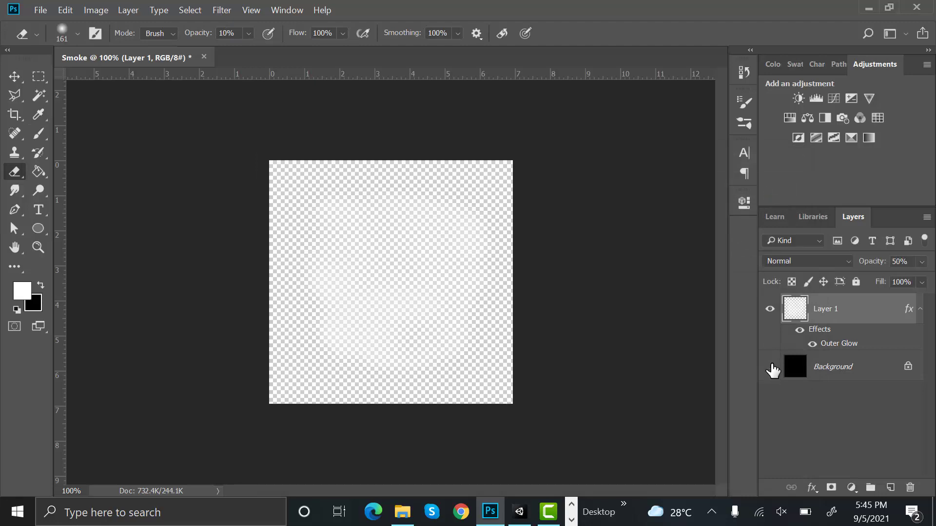
{"action": "left_click", "coordinate": [41, 10]}
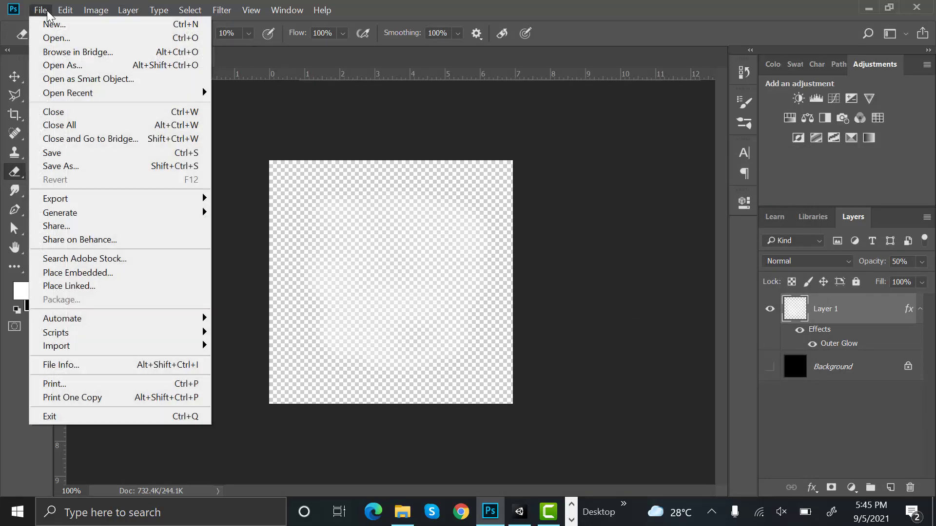
{"action": "left_click", "coordinate": [111, 167]}
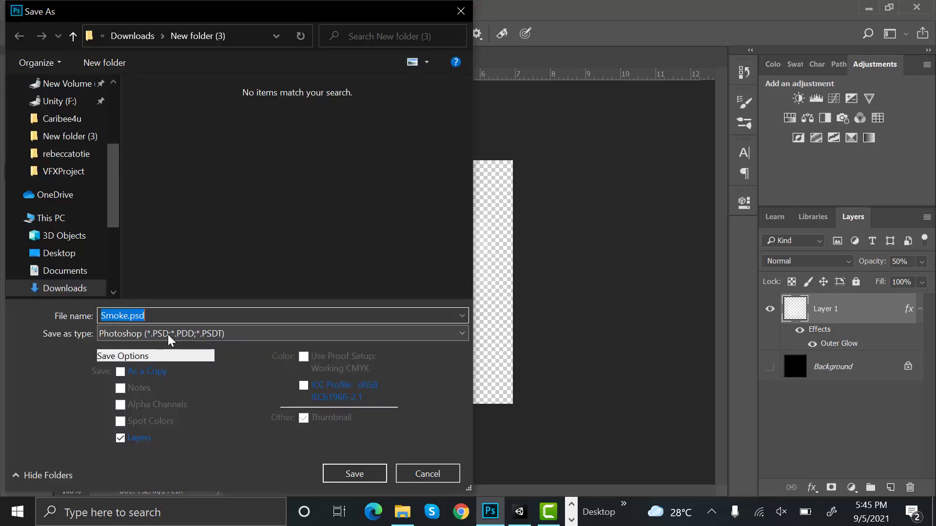
{"action": "left_click", "coordinate": [229, 333]}
{"action": "left_click", "coordinate": [184, 276]}
{"action": "key", "text": "Return"}
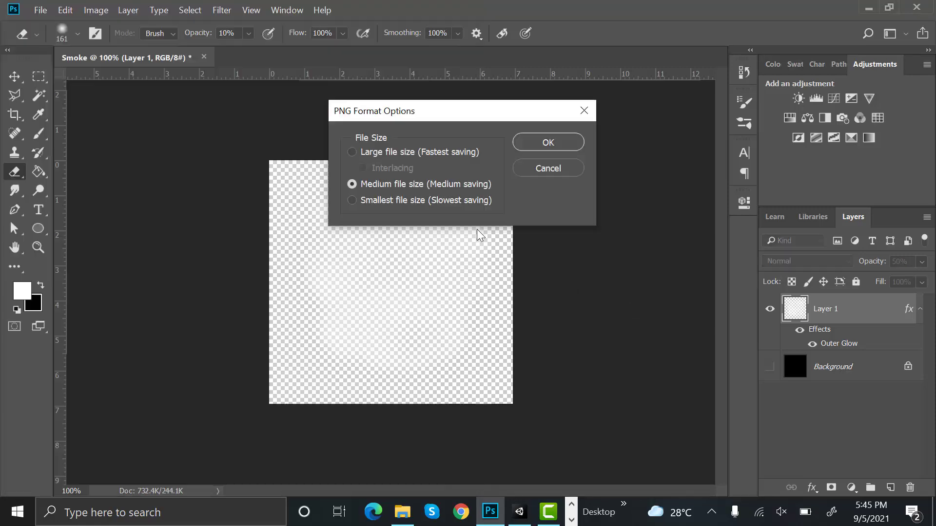
{"action": "left_click", "coordinate": [550, 141]}
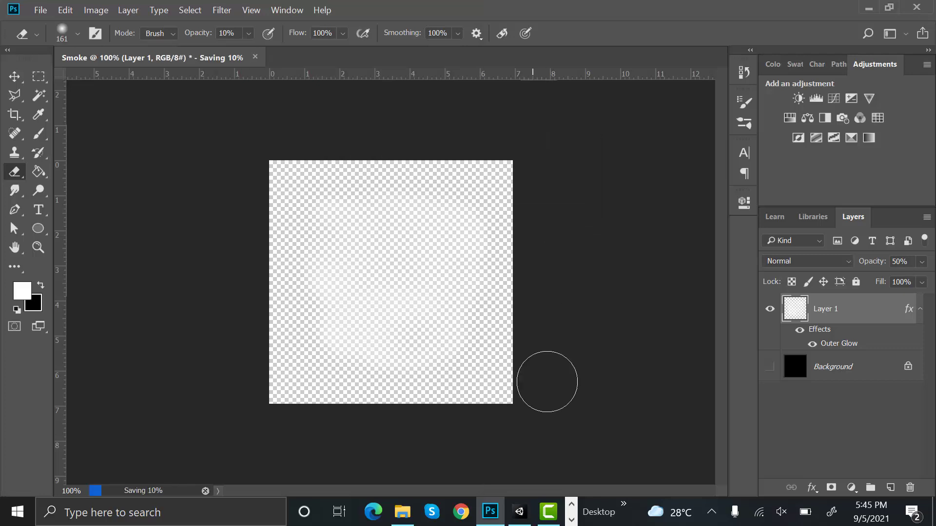
Switch to File Explorer and import the Smoke PNG from New folder (3) into the BloodSplash assets folder in Unity
{"action": "left_click", "coordinate": [523, 520]}
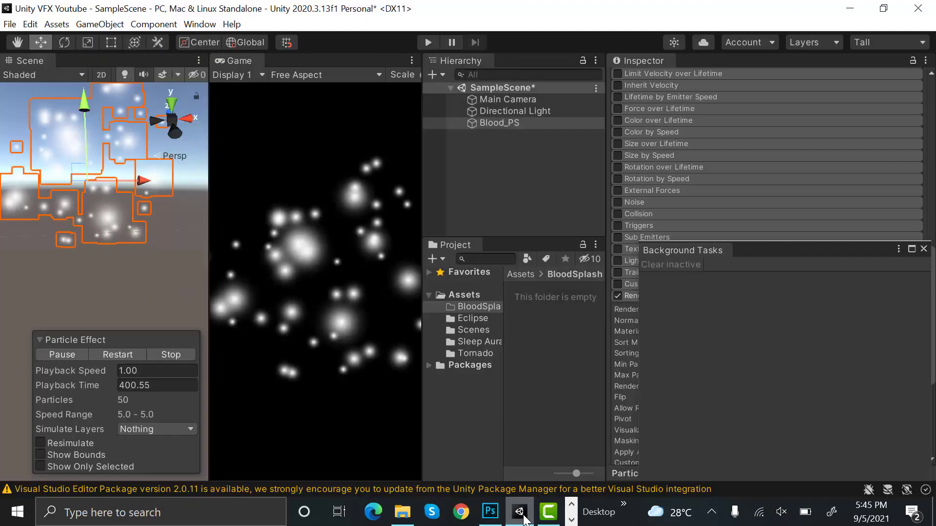
{"action": "left_click", "coordinate": [400, 521]}
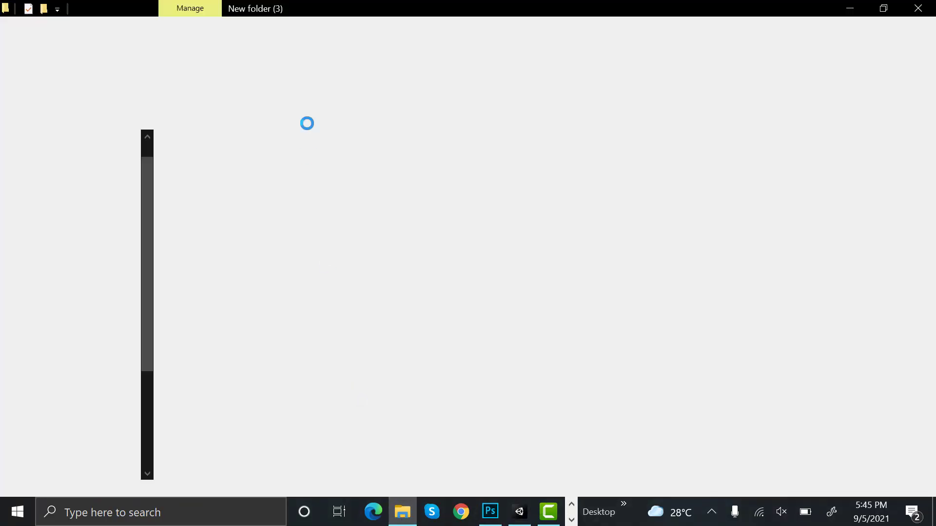
{"action": "left_click", "coordinate": [225, 185]}
{"action": "left_click_drag", "start_coordinate": [224, 182], "coordinate": [539, 335]}
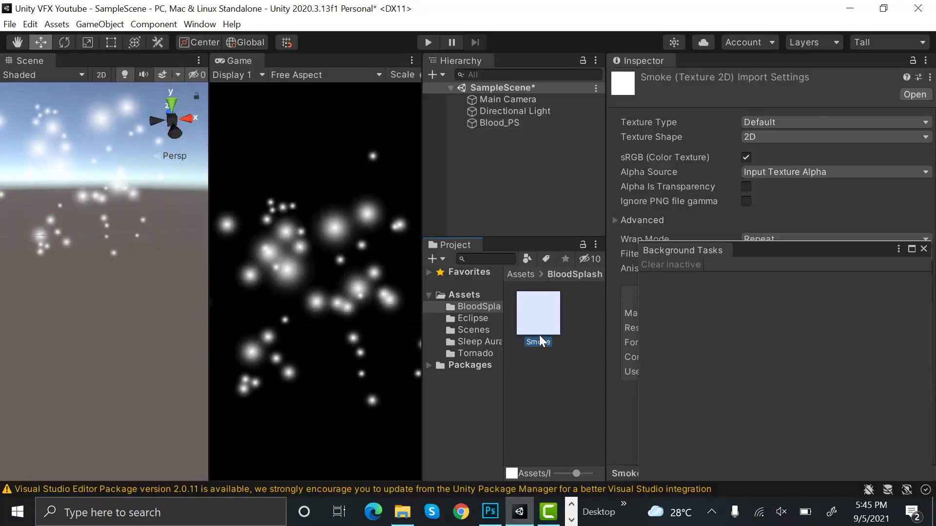
Enable Alpha Is Transparency in the Smoke texture's import settings and apply the change
{"action": "left_click", "coordinate": [745, 187]}
{"action": "left_click", "coordinate": [922, 250]}
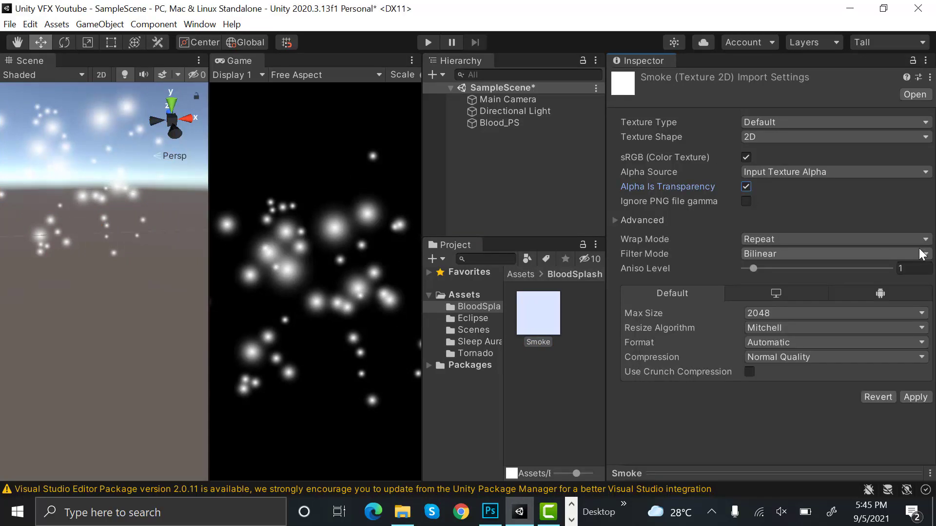
{"action": "left_click", "coordinate": [920, 397]}
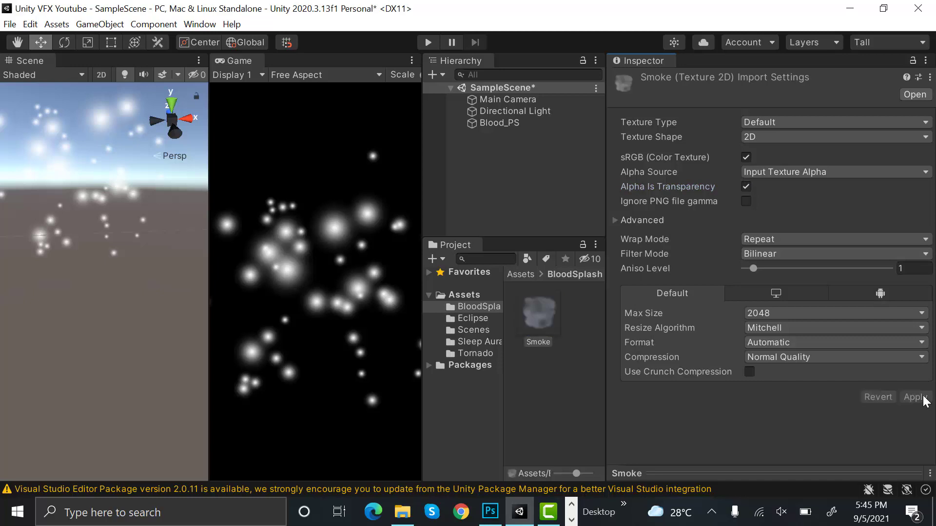
{"action": "left_click", "coordinate": [596, 412]}
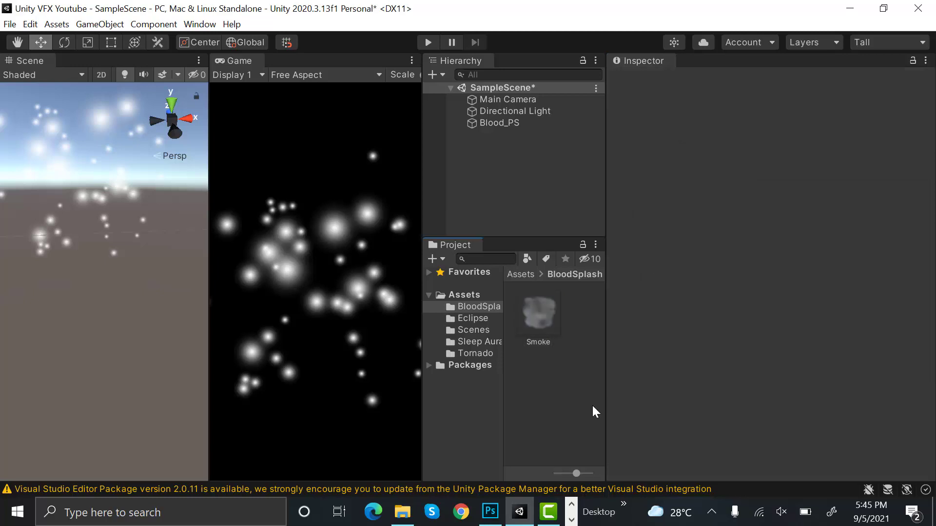
Create a material named Smoke_Mat in the BloodSplash folder
{"action": "right_click", "coordinate": [563, 372]}
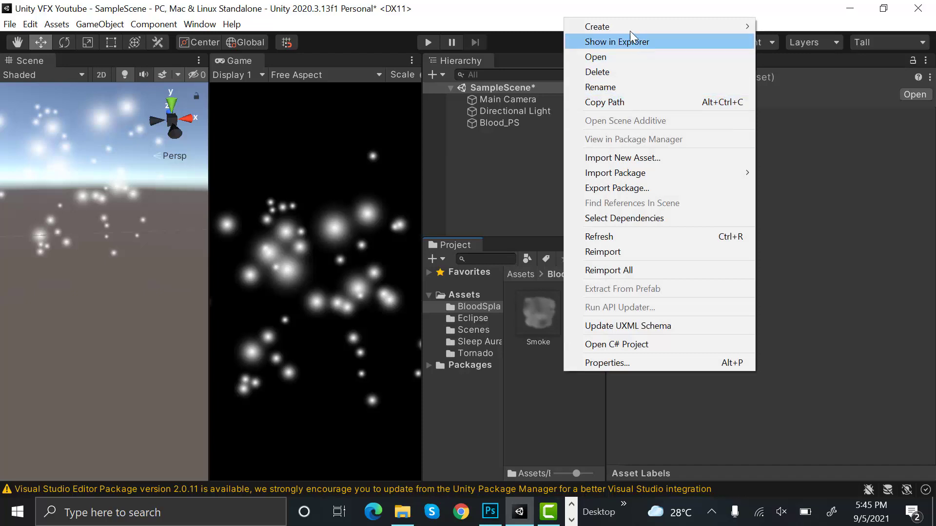
{"action": "mouse_move", "coordinate": [618, 21]}
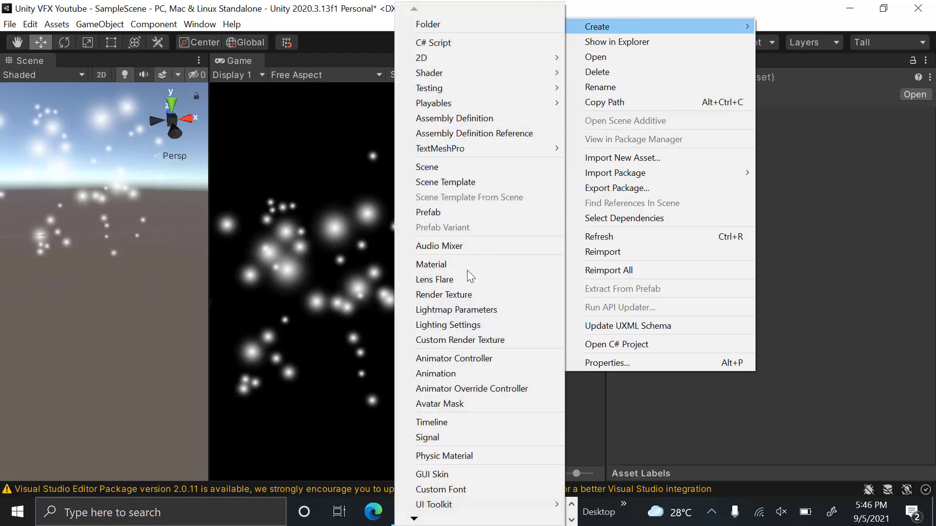
{"action": "left_click", "coordinate": [469, 263]}
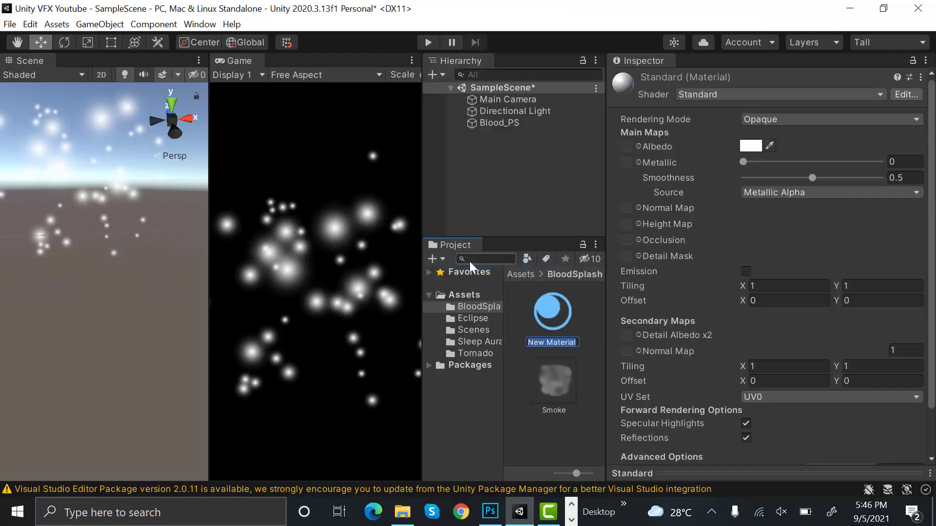
{"action": "type", "text": "Smoke_Mat"}
{"action": "key", "text": "Return"}
Set Smoke_Mat's shader to Legacy Shaders/Particles/Additive and assign the Smoke texture as its particle texture
{"action": "left_click", "coordinate": [764, 101]}
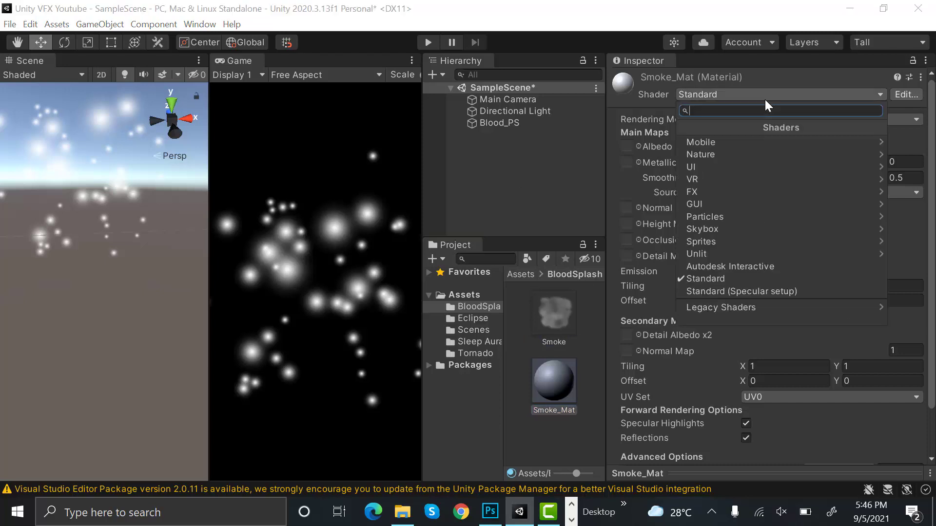
{"action": "left_click", "coordinate": [727, 312]}
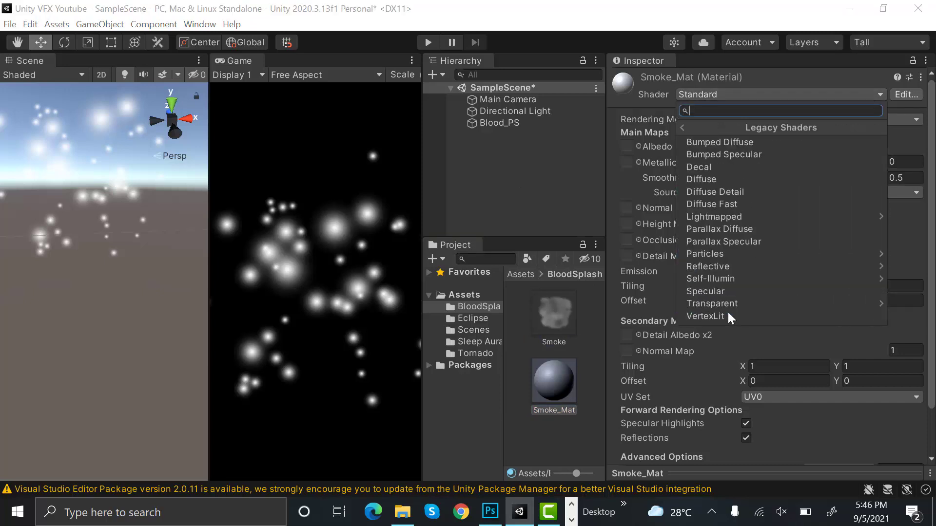
{"action": "left_click", "coordinate": [750, 258]}
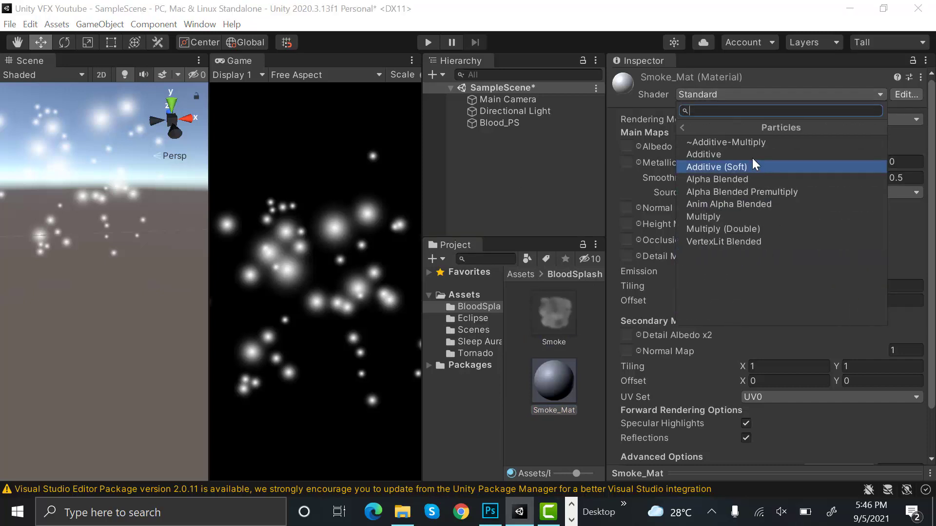
{"action": "left_click", "coordinate": [752, 158]}
{"action": "left_click_drag", "start_coordinate": [566, 312], "coordinate": [902, 153]}
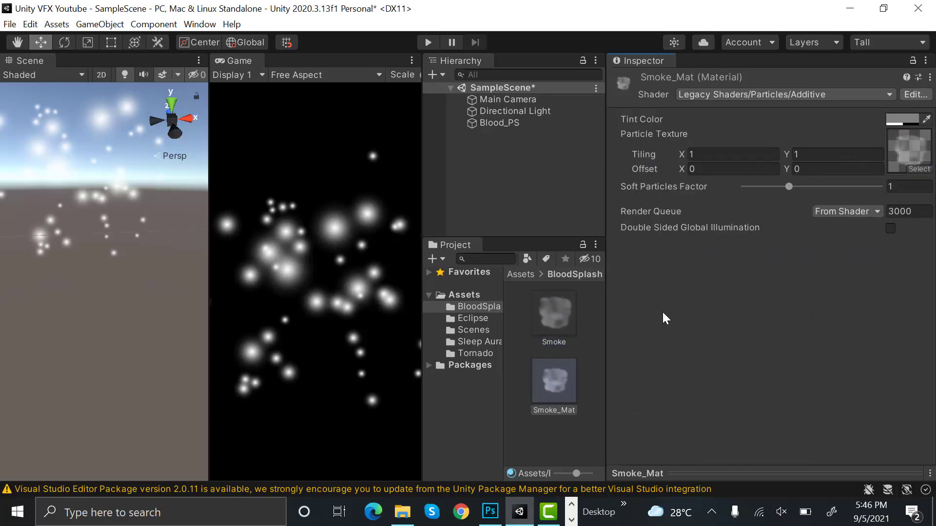
Assign the Smoke_Mat material to the Blood_PS particle system and select Blood_PS
{"action": "left_click_drag", "start_coordinate": [553, 397], "coordinate": [522, 125]}
{"action": "left_click", "coordinate": [522, 125]}
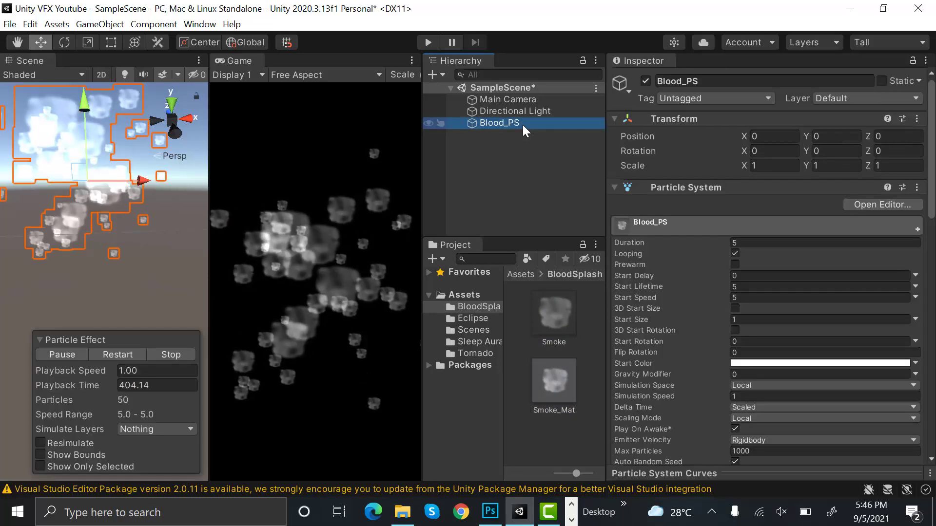
{"action": "left_click", "coordinate": [732, 286]}
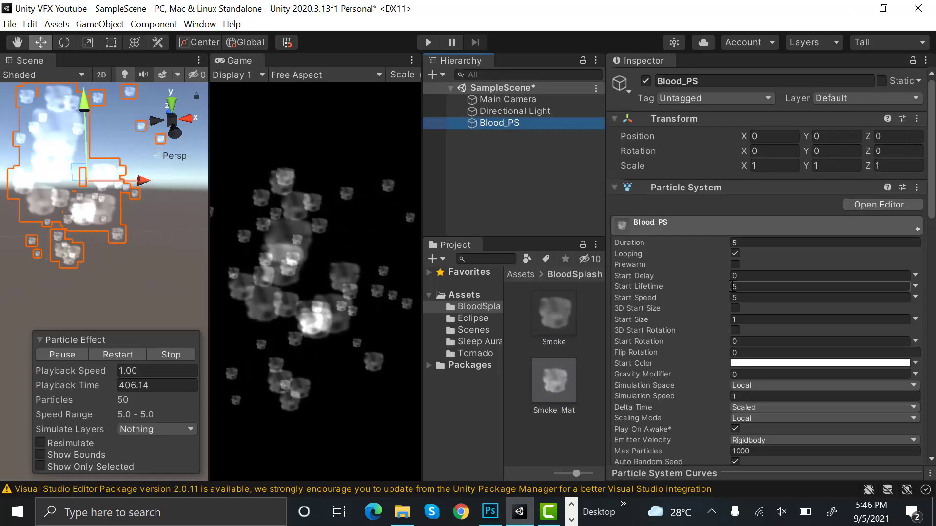
Set the alpha of Blood_PS's Start Color to 50
{"action": "scroll", "coordinate": [683, 322], "scroll_direction": "down", "scroll_amount": 15}
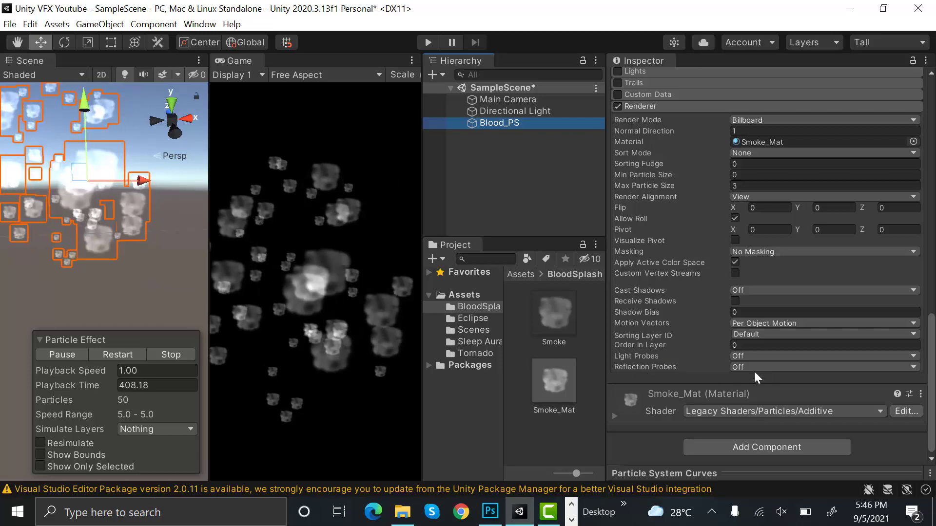
{"action": "scroll", "coordinate": [768, 380], "scroll_direction": "up", "scroll_amount": 15}
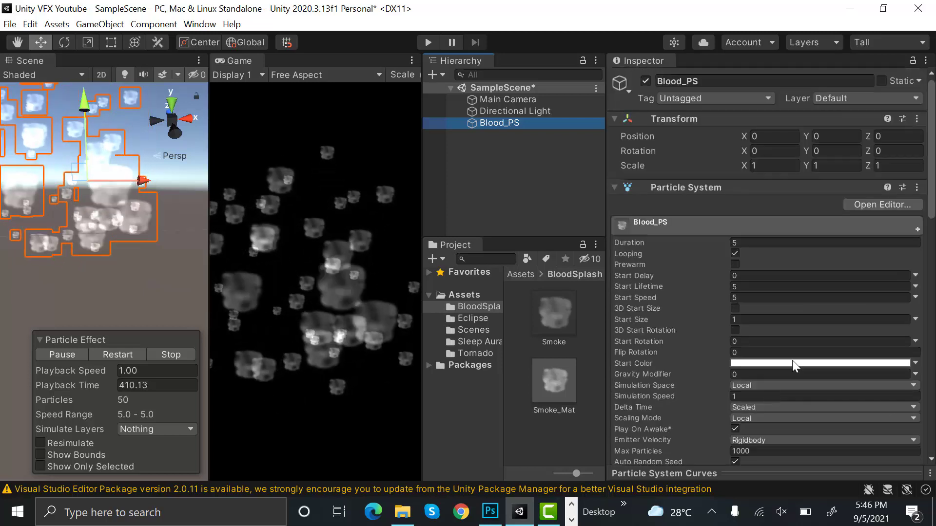
{"action": "left_click", "coordinate": [791, 363]}
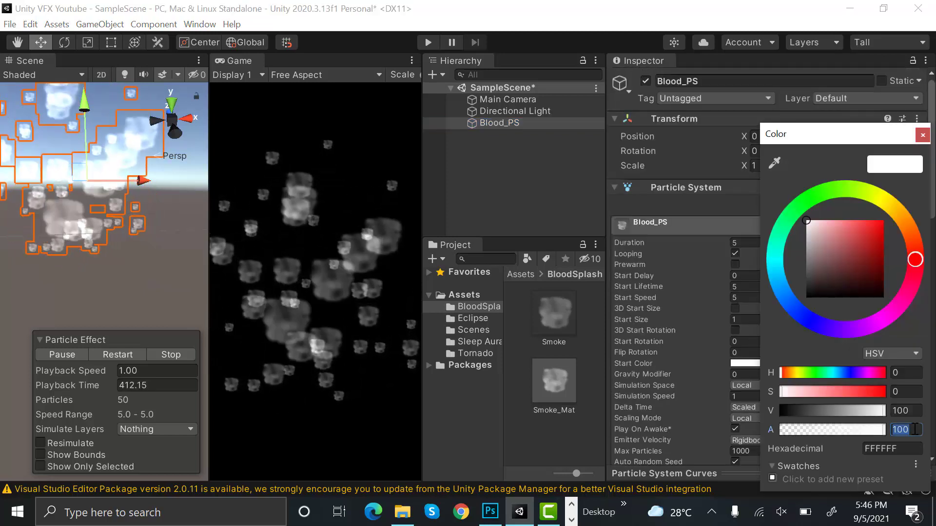
{"action": "type", "text": "50"}
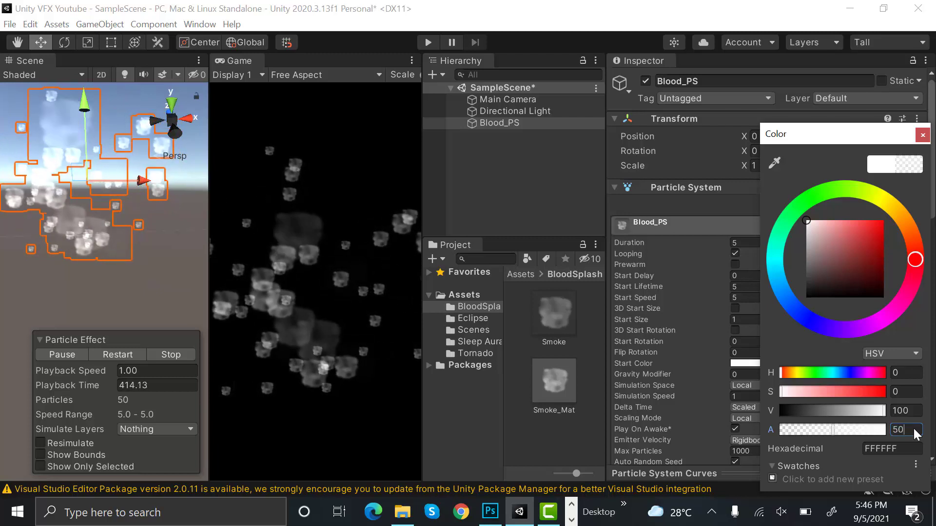
{"action": "left_click", "coordinate": [922, 135]}
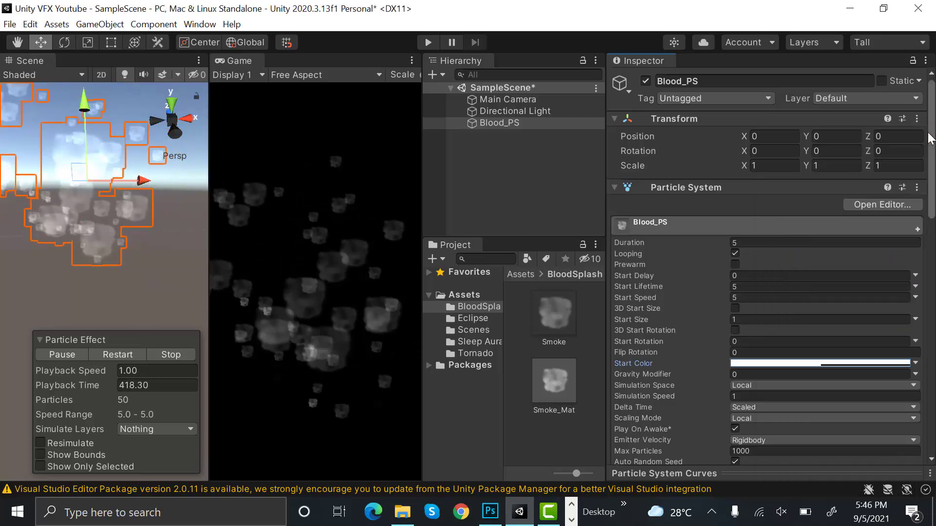
Set Blood_PS's Duration to 1, Start Lifetime to 0.7 and Start Speed to 0
{"action": "left_click", "coordinate": [744, 242]}
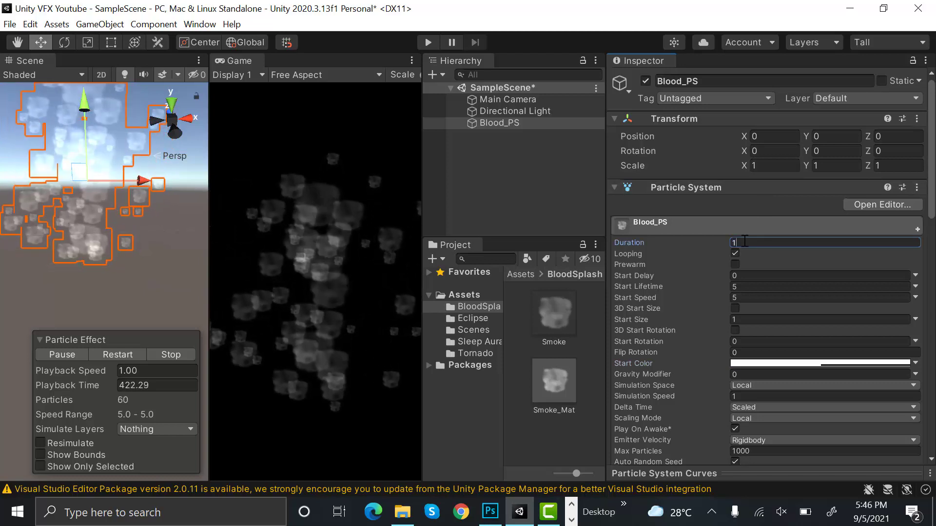
{"action": "left_click", "coordinate": [736, 286]}
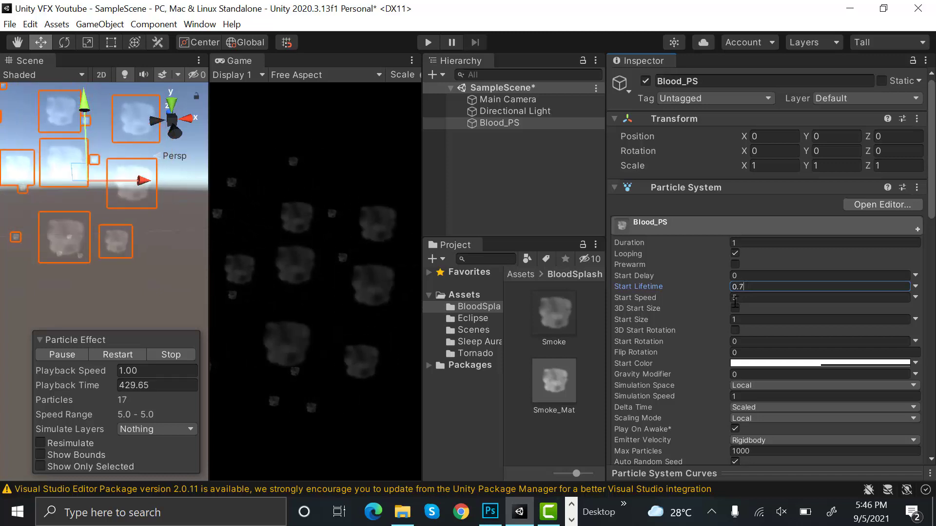
{"action": "left_click", "coordinate": [752, 296]}
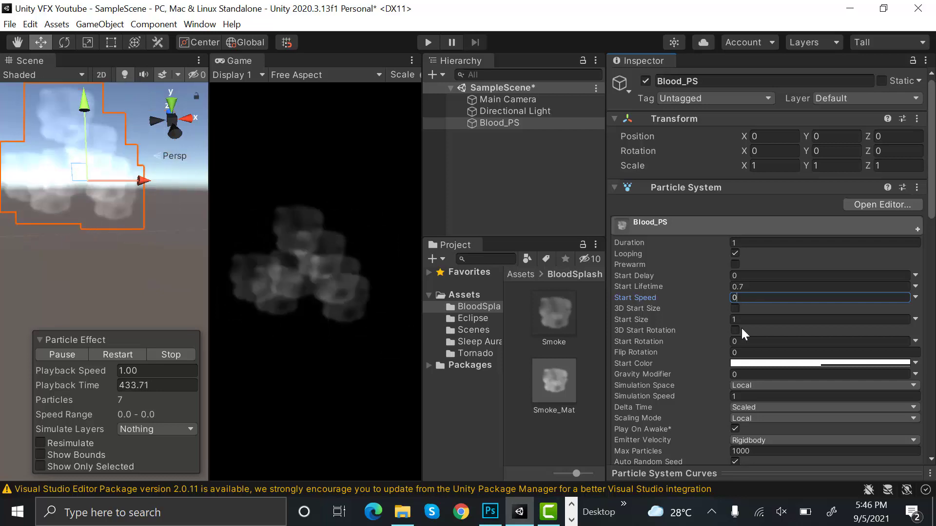
Make Blood_PS's Start Size random between two constants, 1 and 2
{"action": "left_click", "coordinate": [915, 319]}
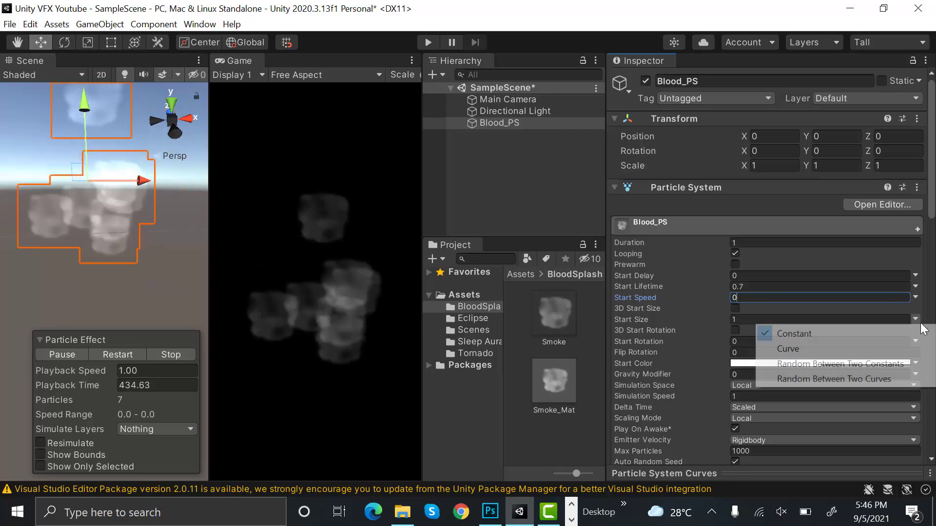
{"action": "left_click", "coordinate": [875, 364]}
{"action": "left_click", "coordinate": [849, 321]}
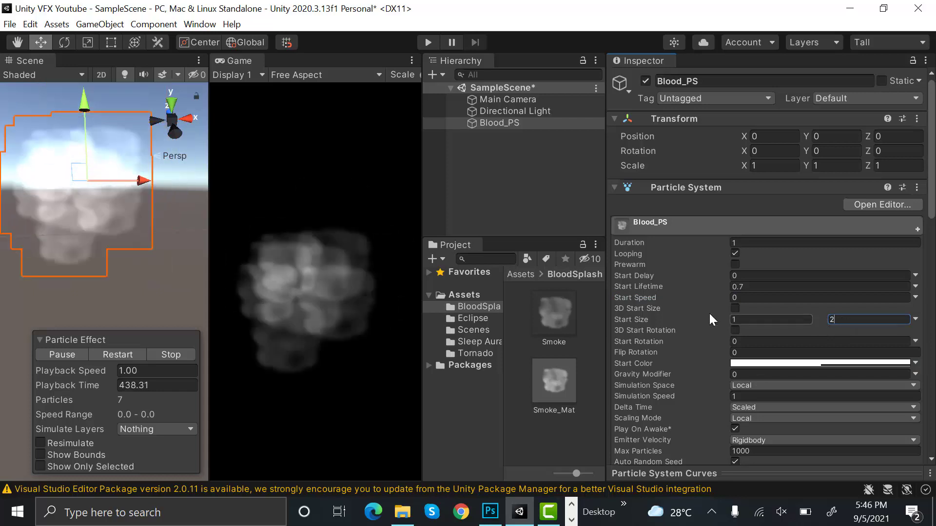
Make Blood_PS's Start Rotation random between two constants, 0 and 360
{"action": "left_click", "coordinate": [915, 341]}
{"action": "left_click", "coordinate": [874, 385]}
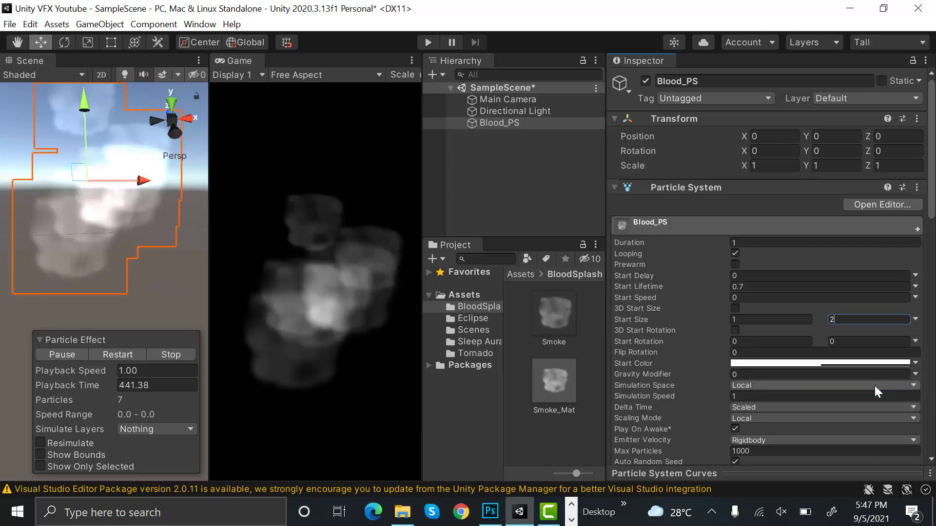
{"action": "left_click", "coordinate": [853, 341]}
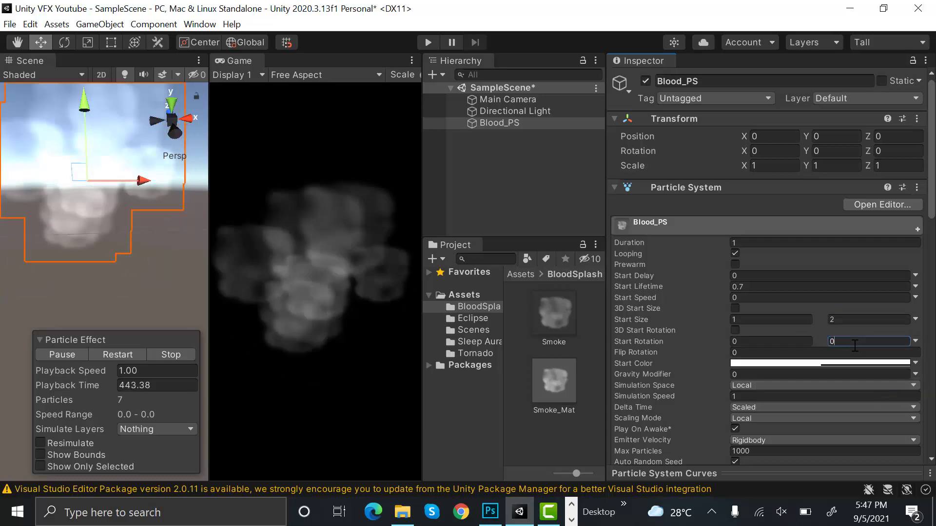
{"action": "type", "text": "360"}
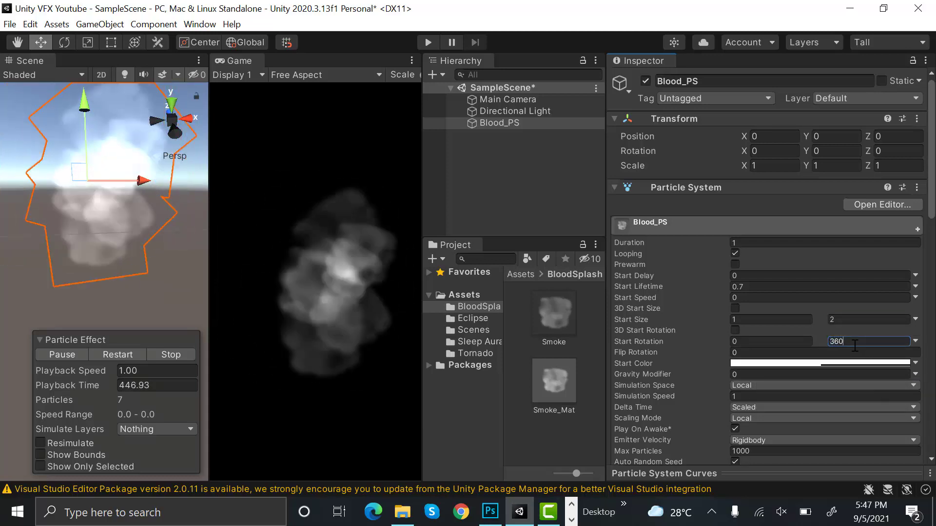
Set Blood_PS's Start Color to a deep red, C50000
{"action": "left_click", "coordinate": [815, 362]}
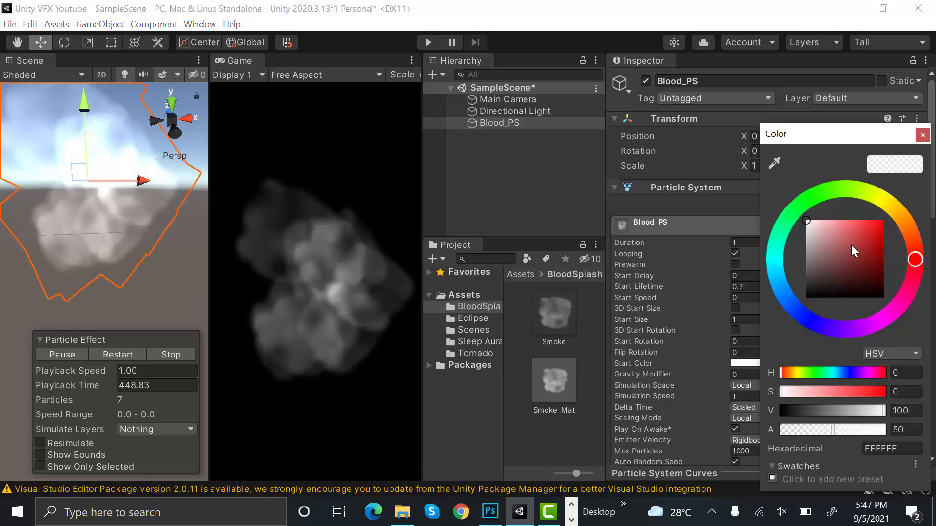
{"action": "left_click_drag", "start_coordinate": [869, 235], "coordinate": [890, 238]}
{"action": "key", "text": "Return"}
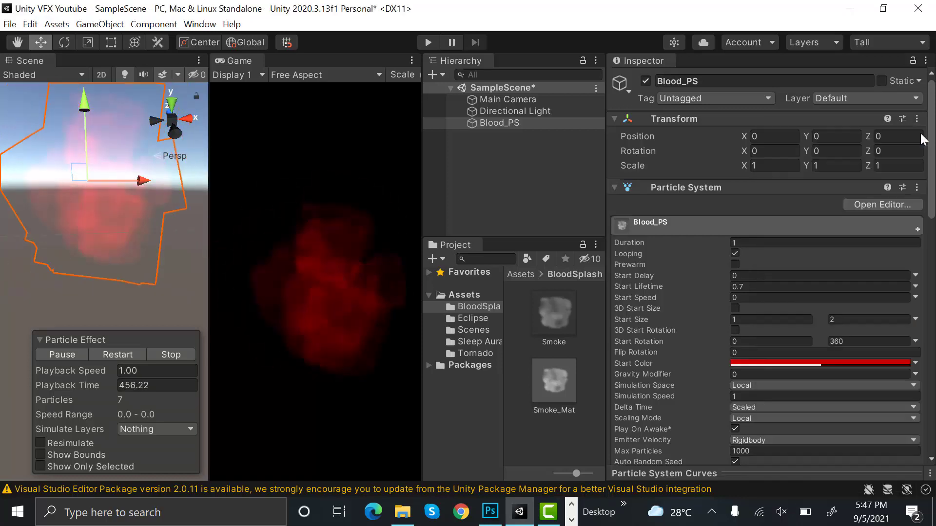
Change Smoke_Mat's shader to Legacy Shaders/Particles/Alpha Blended and select Blood_PS again
{"action": "scroll", "coordinate": [770, 292], "scroll_direction": "down", "scroll_amount": 15}
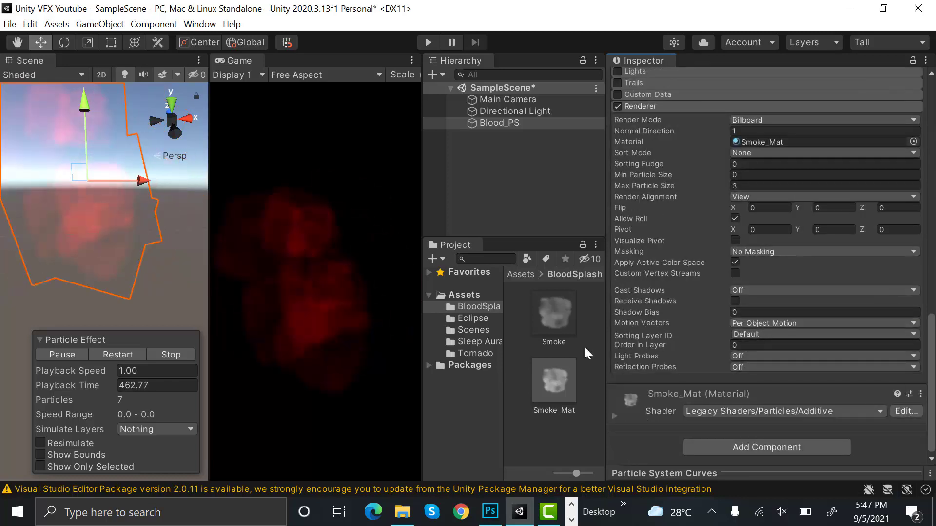
{"action": "left_click", "coordinate": [567, 385]}
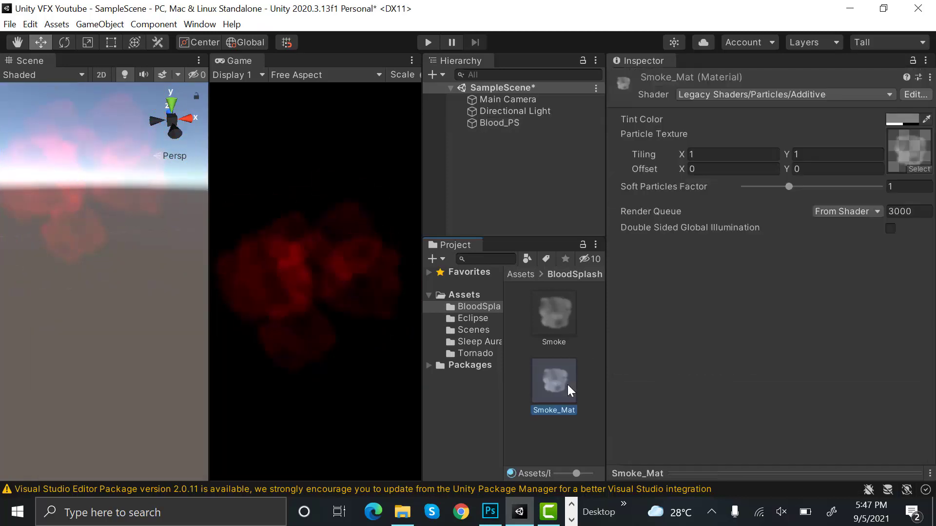
{"action": "left_click", "coordinate": [846, 95]}
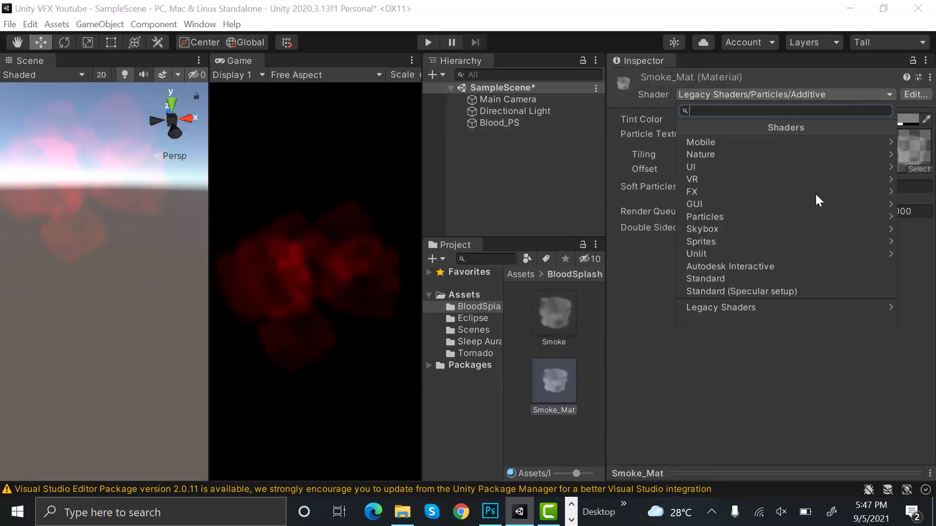
{"action": "left_click", "coordinate": [793, 312]}
{"action": "left_click", "coordinate": [814, 256]}
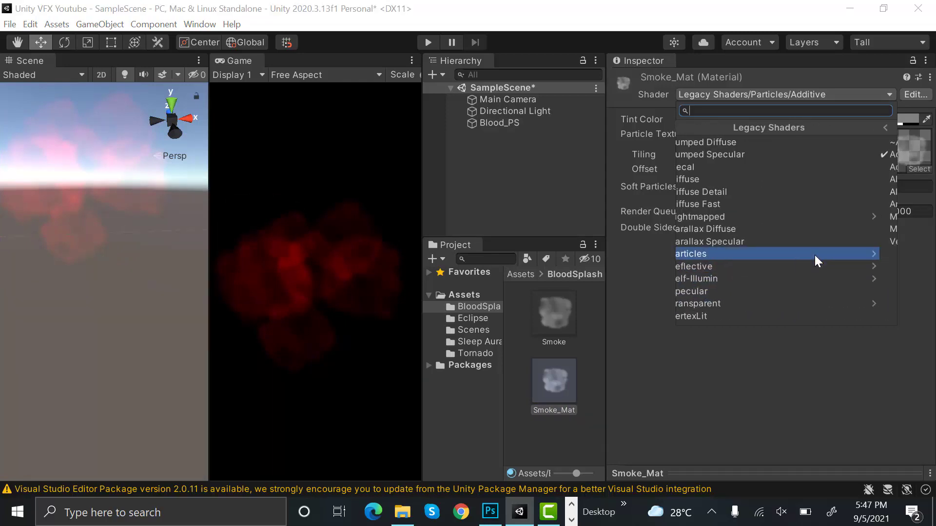
{"action": "left_click", "coordinate": [782, 183]}
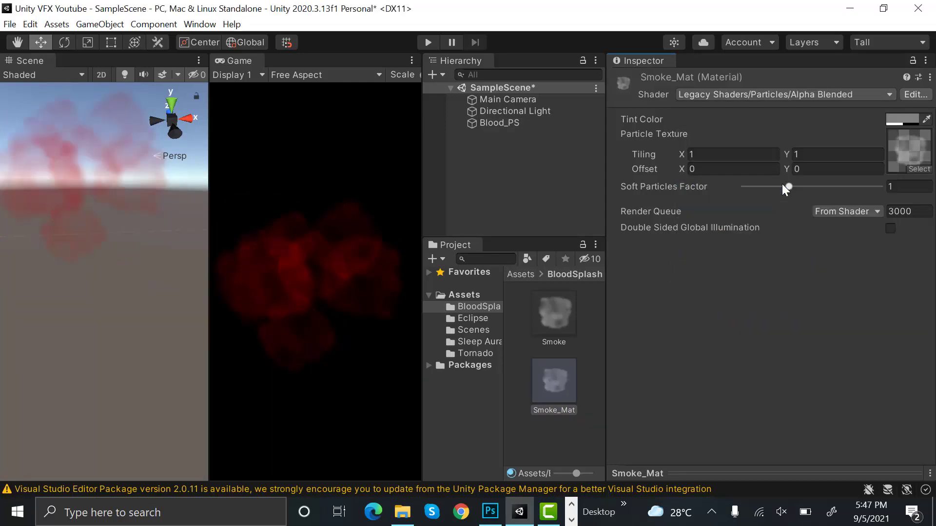
{"action": "left_click", "coordinate": [517, 122]}
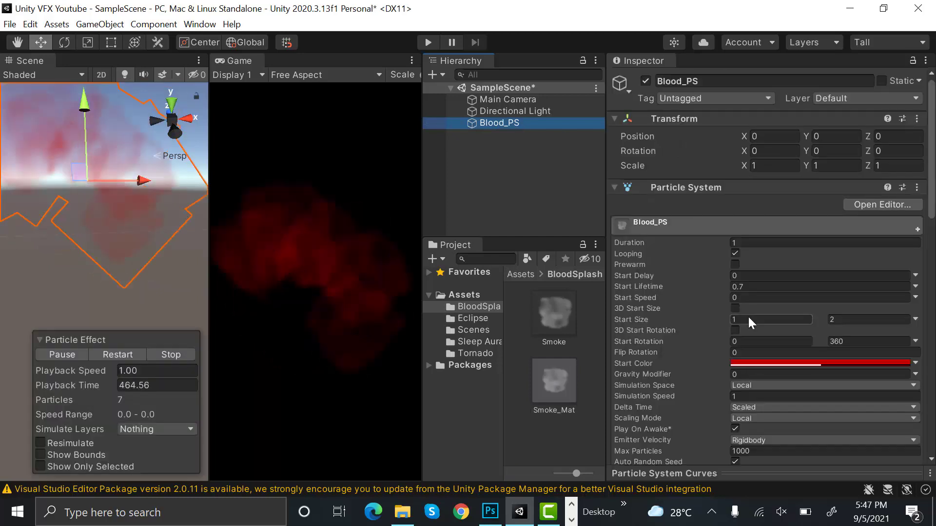
Set the alpha of Blood_PS's red Start Color to 42
{"action": "left_click", "coordinate": [802, 363]}
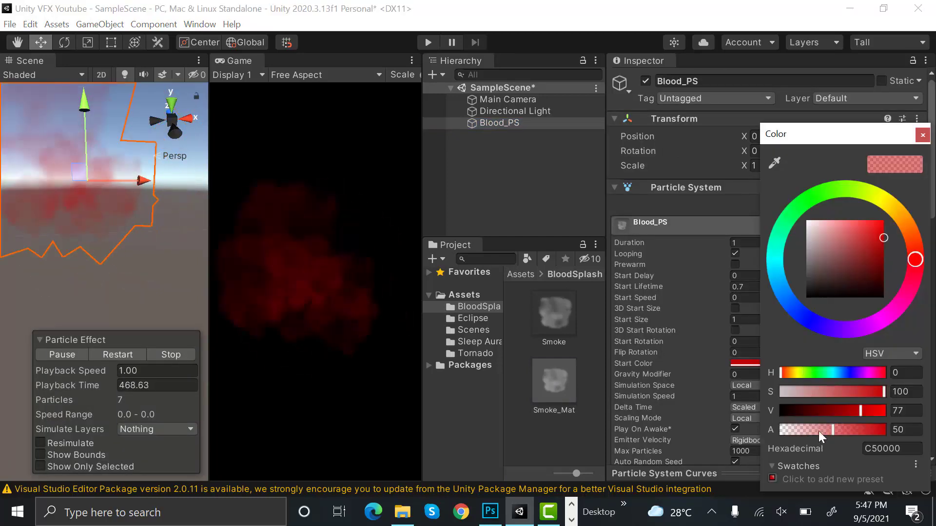
{"action": "left_click", "coordinate": [820, 427]}
{"action": "left_click_drag", "start_coordinate": [820, 427], "coordinate": [824, 428]}
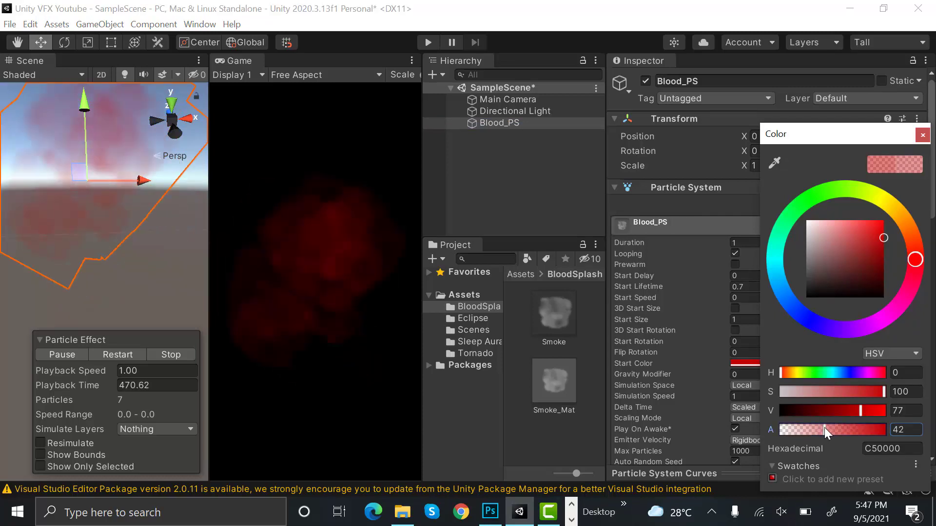
Set the emission Rate over Time of Blood_PS to 5 and disable its Shape module
{"action": "left_click_drag", "start_coordinate": [929, 154], "coordinate": [788, 289]}
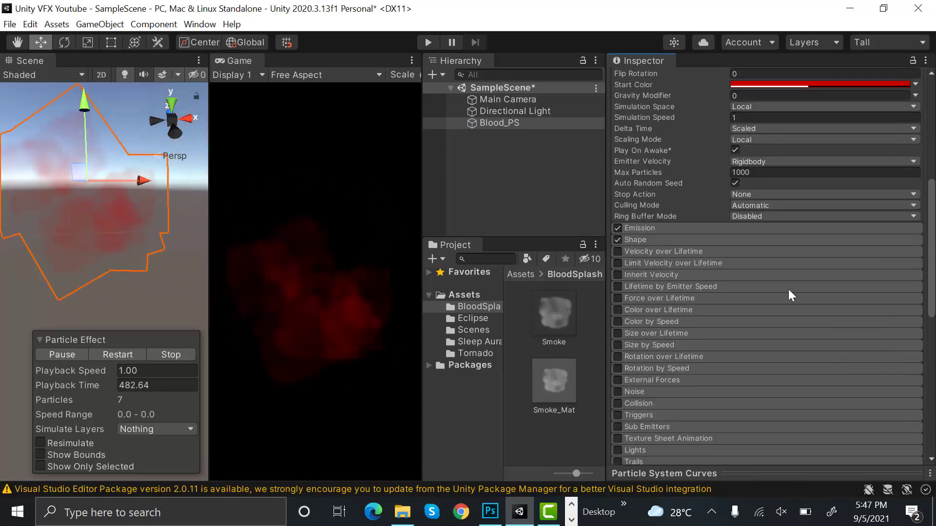
{"action": "left_click", "coordinate": [720, 229]}
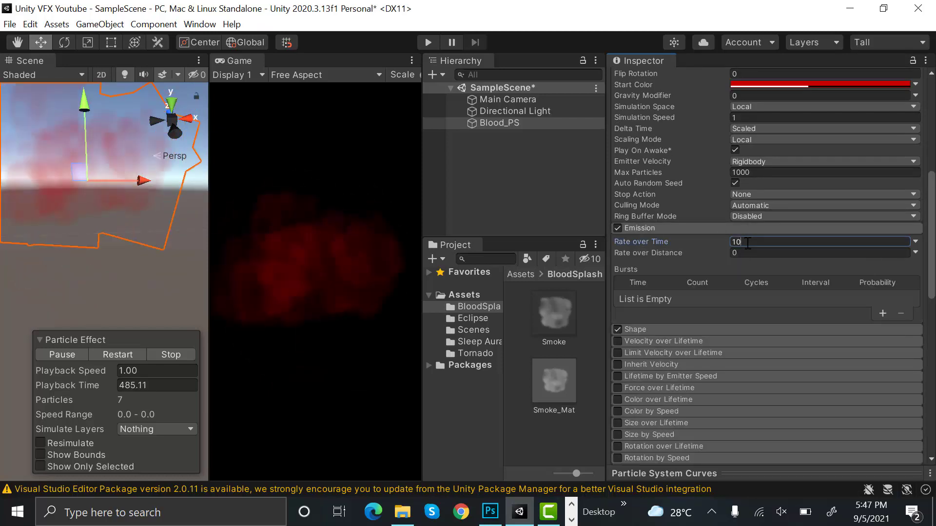
{"action": "left_click", "coordinate": [746, 241]}
{"action": "type", "text": "5"}
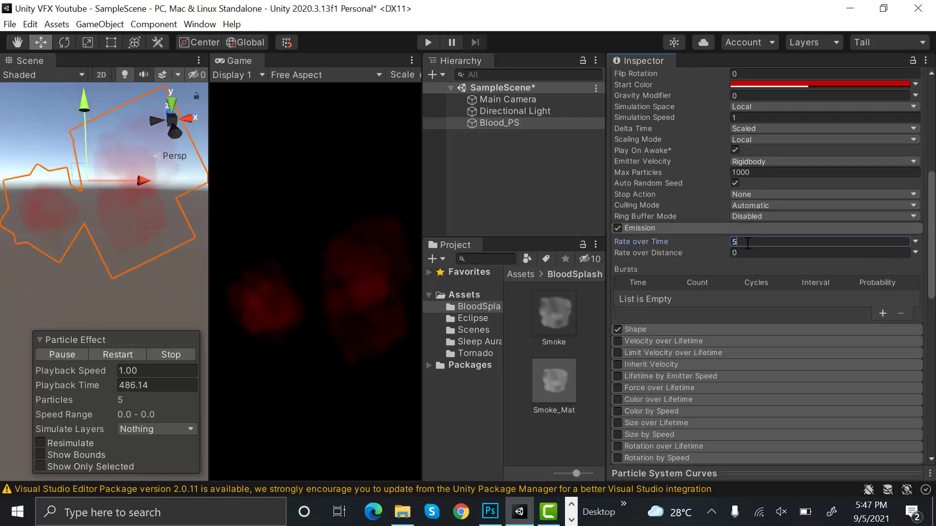
{"action": "left_click", "coordinate": [659, 226]}
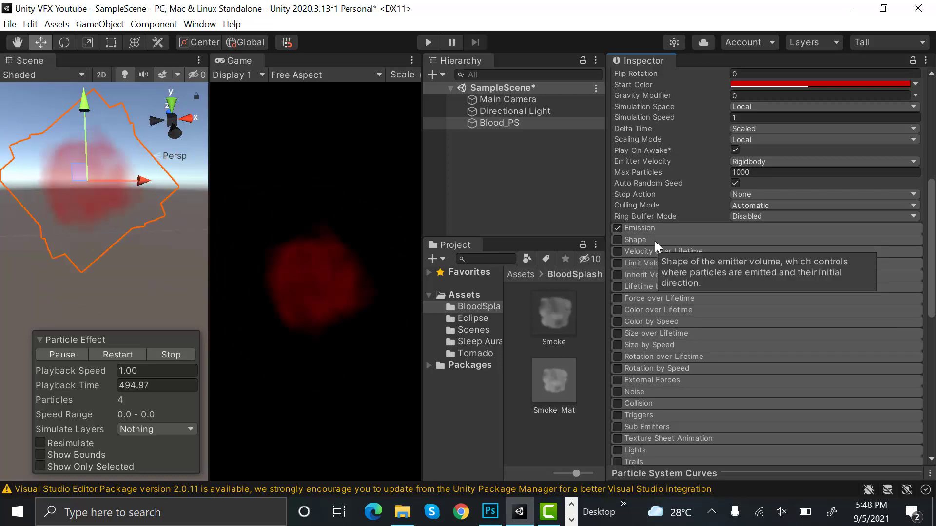
Enable Color over Lifetime with a gradient that has an opaque alpha key at 28.2% and fades to alpha 0 at 100%
{"action": "left_click", "coordinate": [617, 309]}
{"action": "left_click", "coordinate": [645, 310]}
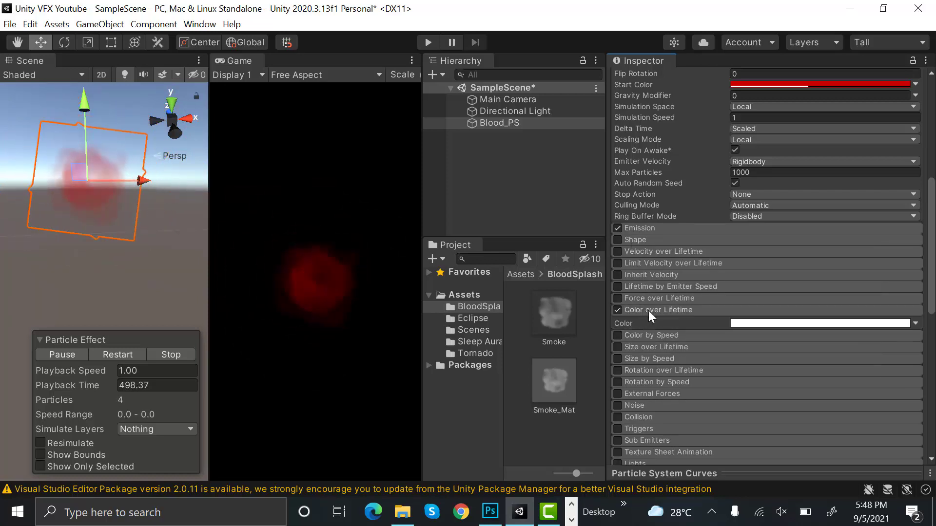
{"action": "left_click", "coordinate": [756, 323]}
{"action": "left_click", "coordinate": [566, 120]}
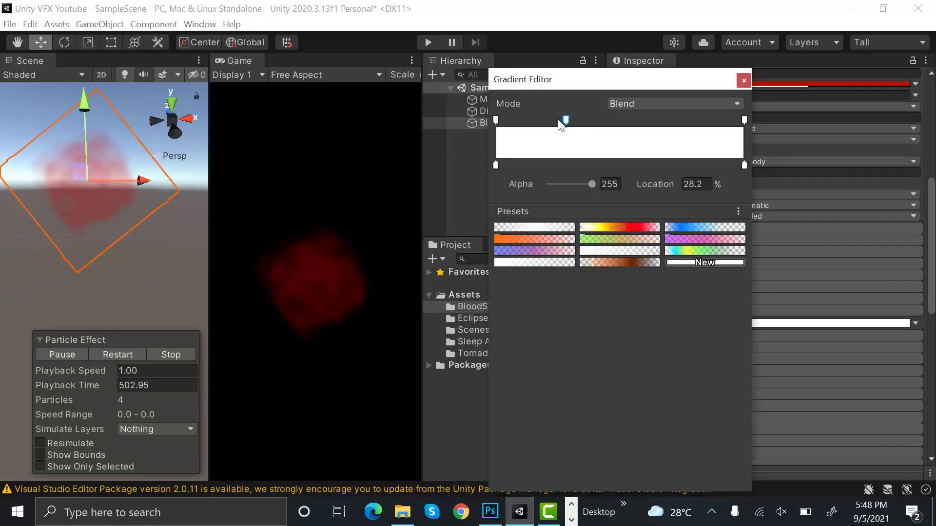
{"action": "left_click", "coordinate": [744, 119]}
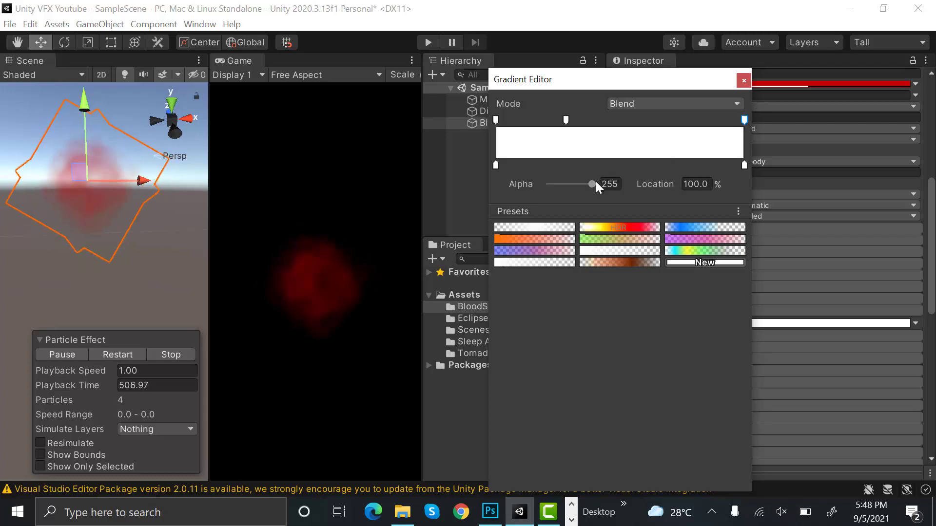
{"action": "left_click_drag", "start_coordinate": [592, 183], "coordinate": [513, 192]}
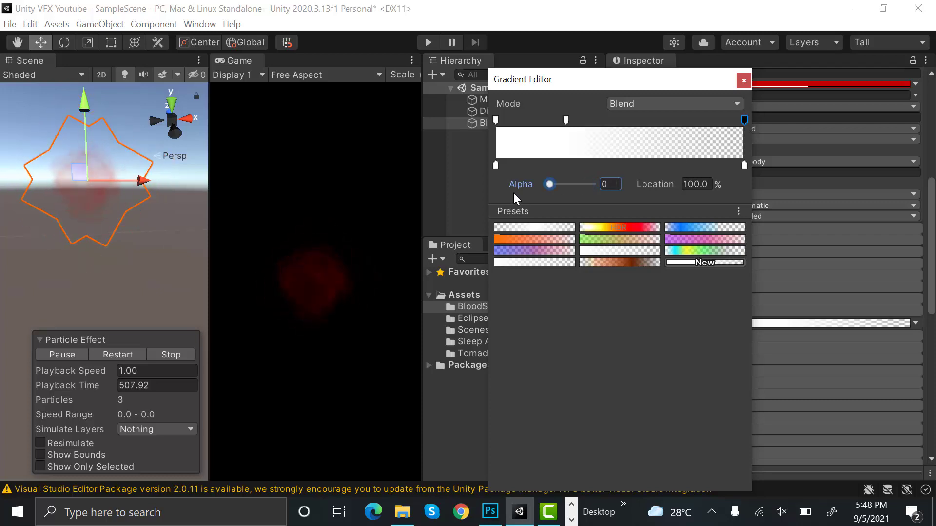
{"action": "left_click", "coordinate": [743, 80]}
Set the Main Camera's Clear Flags to Skybox
{"action": "left_click", "coordinate": [537, 99]}
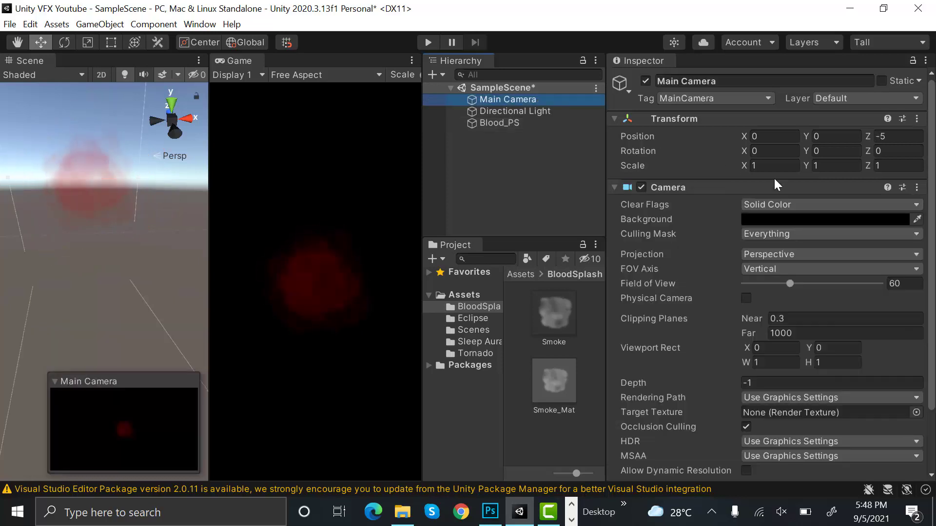
{"action": "left_click", "coordinate": [806, 204]}
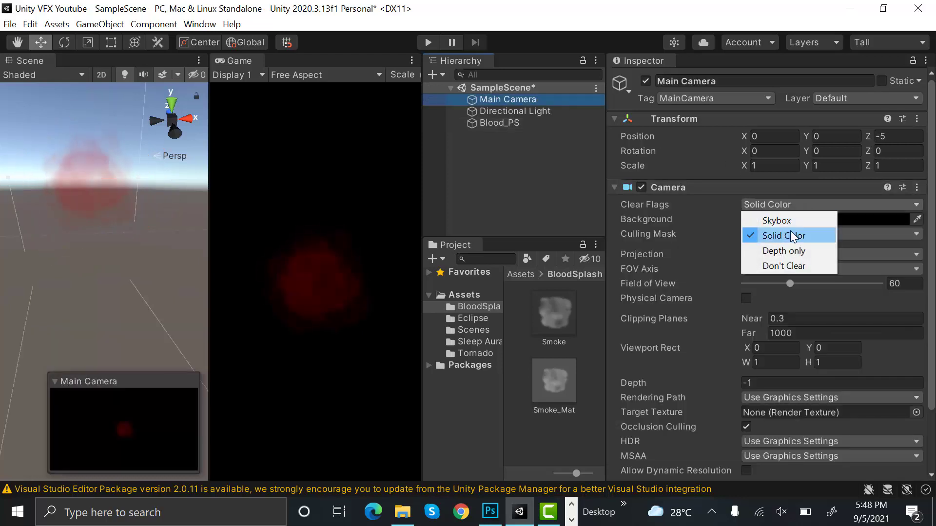
{"action": "left_click", "coordinate": [795, 222]}
Set the alpha of Blood_PS's Start Color to 55
{"action": "left_click", "coordinate": [499, 122]}
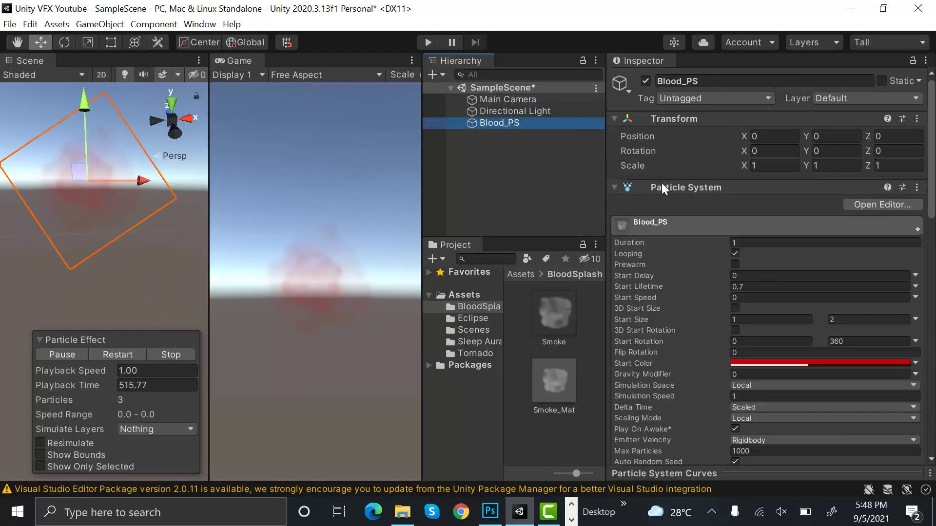
{"action": "scroll", "coordinate": [774, 273], "scroll_direction": "down", "scroll_amount": 3}
{"action": "left_click", "coordinate": [780, 298]}
{"action": "left_click", "coordinate": [840, 428]}
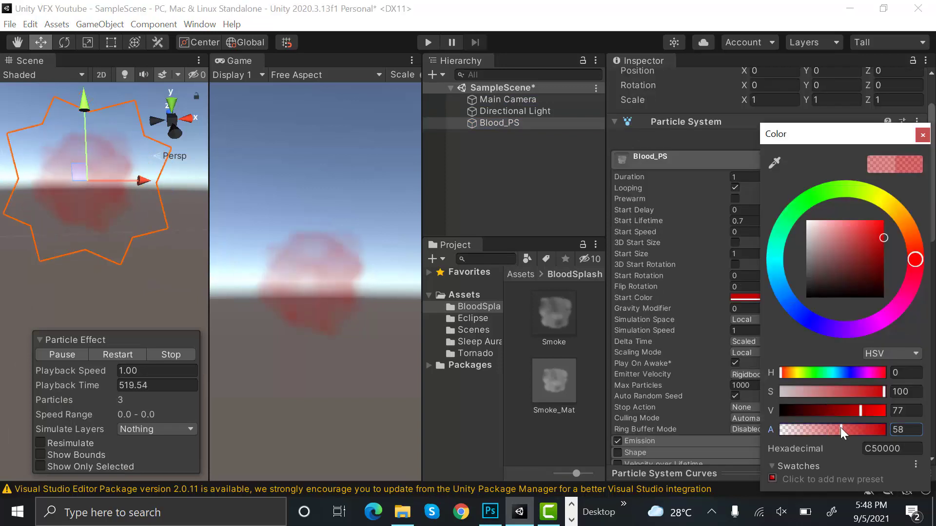
{"action": "left_click_drag", "start_coordinate": [840, 428], "coordinate": [842, 431]}
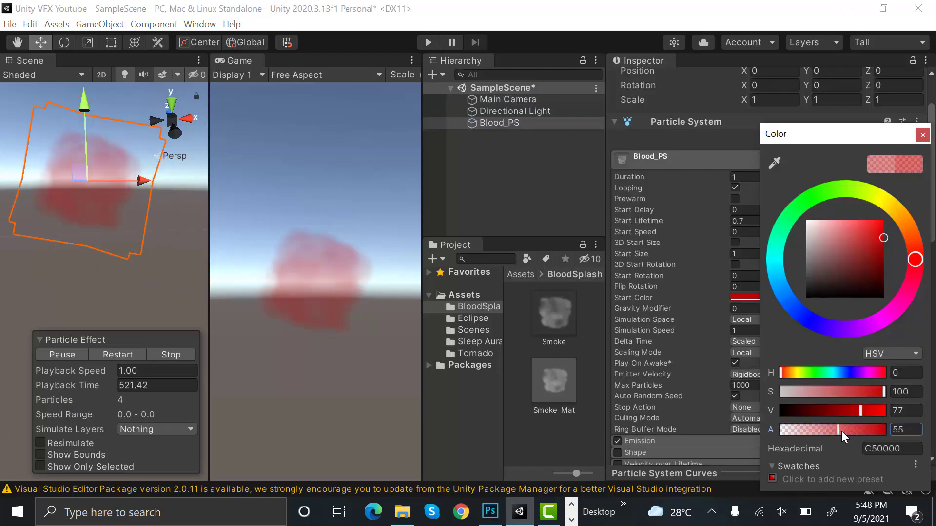
{"action": "left_click", "coordinate": [922, 135]}
Enable Size over Lifetime on Blood_PS and apply the preset size curve that rises quickly from 0 and eases out at 1
{"action": "scroll", "coordinate": [877, 244], "scroll_direction": "down", "scroll_amount": 10}
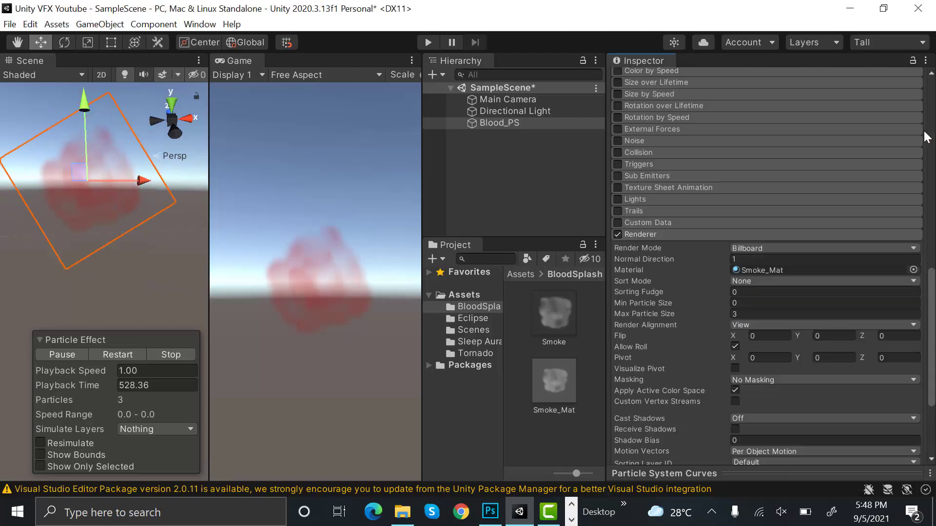
{"action": "scroll", "coordinate": [877, 244], "scroll_direction": "up", "scroll_amount": 4}
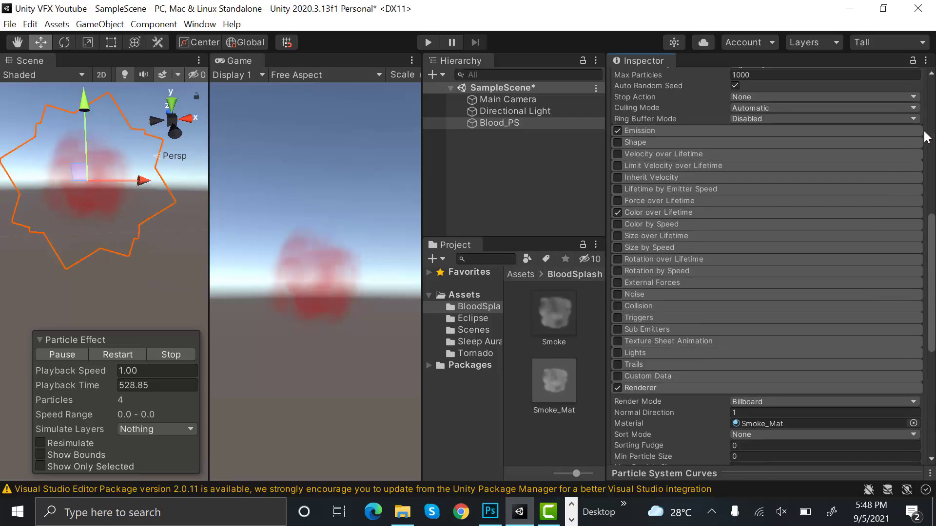
{"action": "left_click", "coordinate": [618, 235]}
{"action": "left_click", "coordinate": [638, 236]}
{"action": "left_click", "coordinate": [858, 259]}
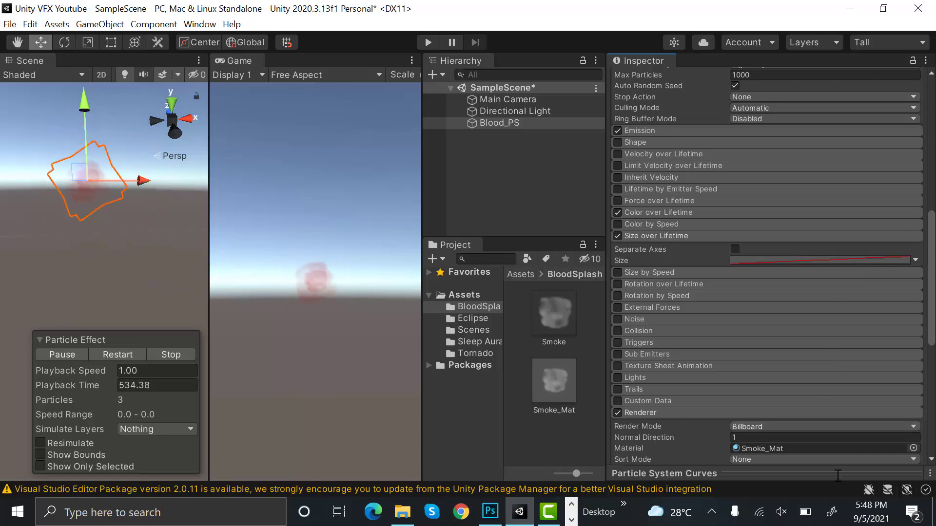
{"action": "left_click_drag", "start_coordinate": [855, 400], "coordinate": [863, 208]}
{"action": "left_click", "coordinate": [800, 465]}
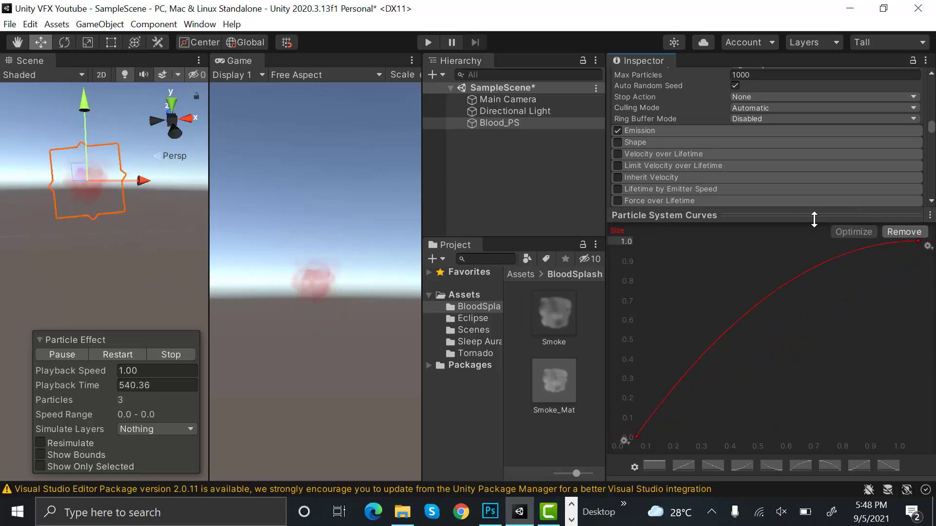
Collapse the Particle System Curves pane and deselect Blood_PS
{"action": "left_click_drag", "start_coordinate": [814, 219], "coordinate": [800, 507]}
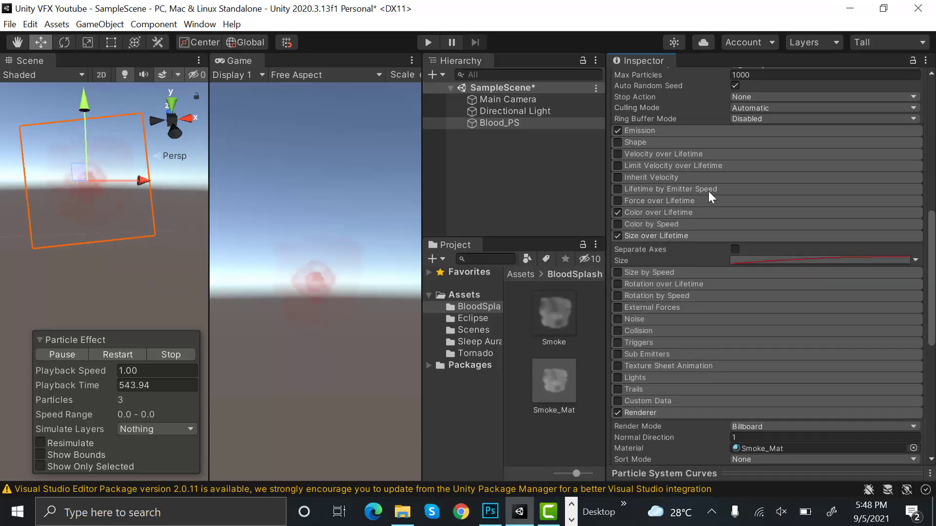
{"action": "scroll", "coordinate": [716, 189], "scroll_direction": "up", "scroll_amount": 10}
{"action": "left_click", "coordinate": [519, 135]}
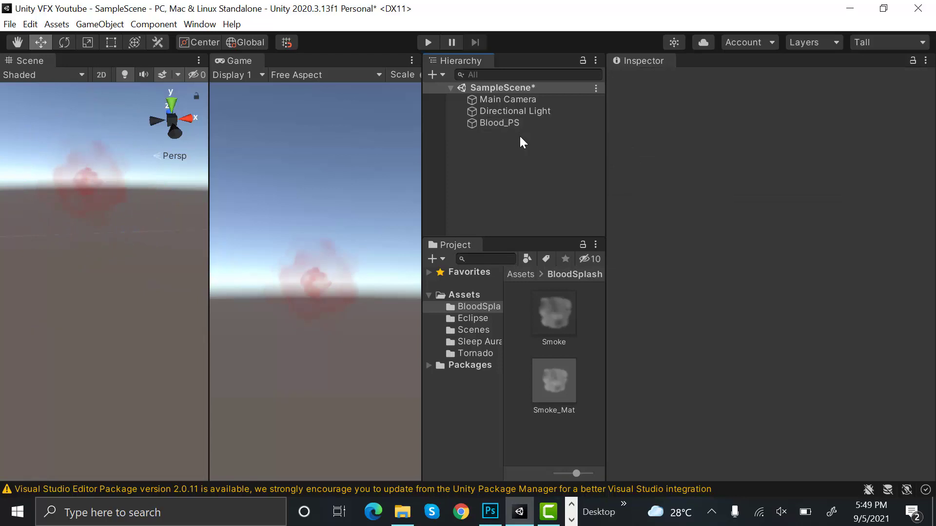
Add a new particle system to the scene and name it BloodSparks
{"action": "right_click", "coordinate": [520, 138]}
{"action": "mouse_move", "coordinate": [625, 320]}
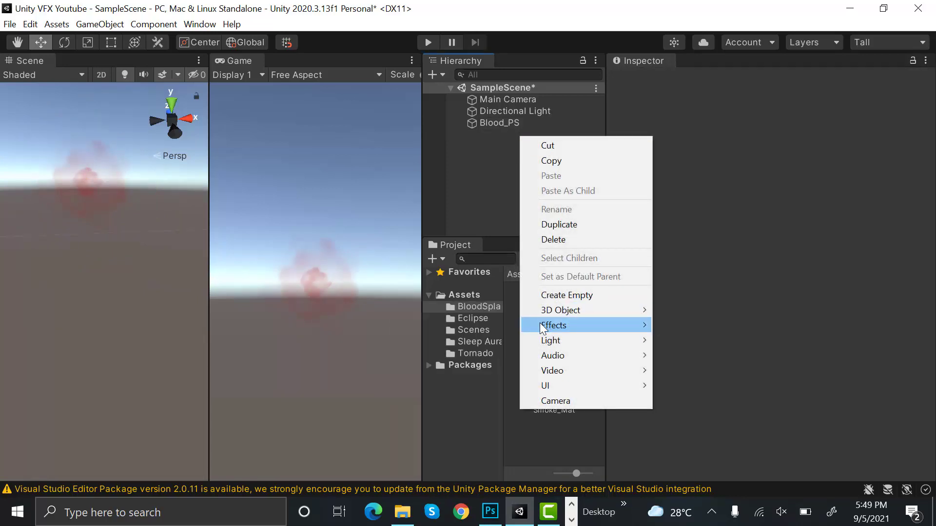
{"action": "mouse_move", "coordinate": [539, 323]}
{"action": "left_click", "coordinate": [478, 324]}
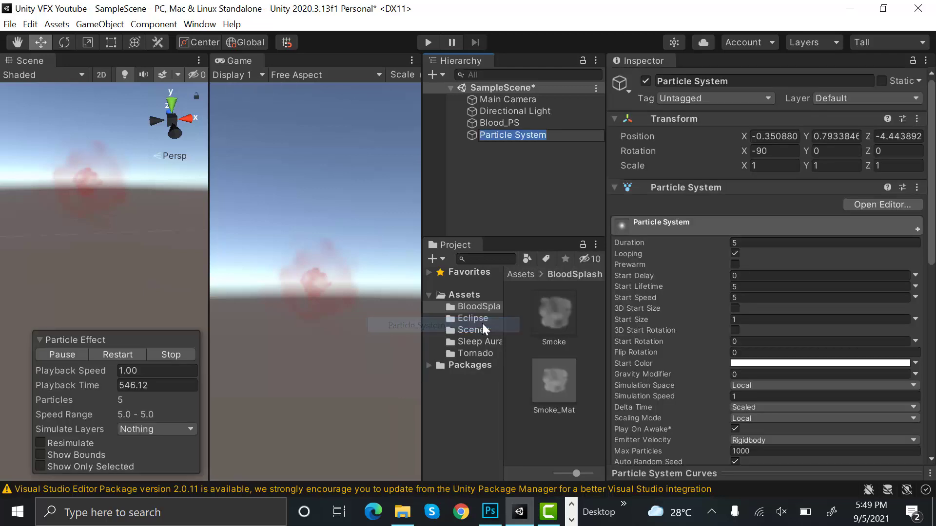
{"action": "left_click", "coordinate": [740, 81]}
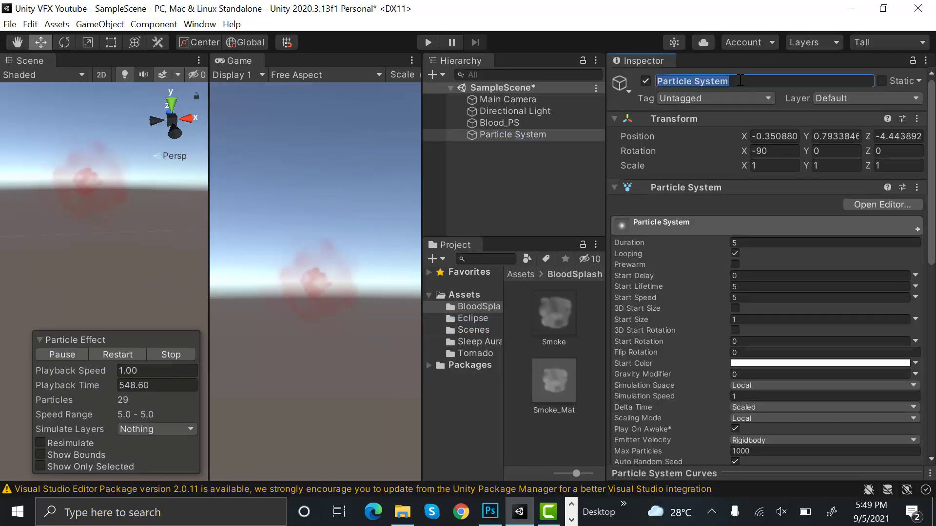
{"action": "type", "text": "Blood"}
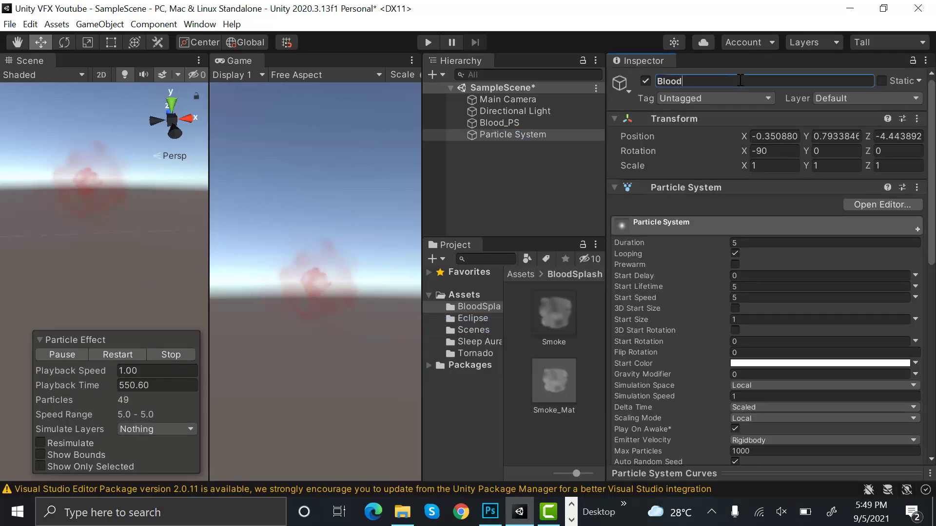
{"action": "type", "text": "Sparks"}
{"action": "key", "text": "Return"}
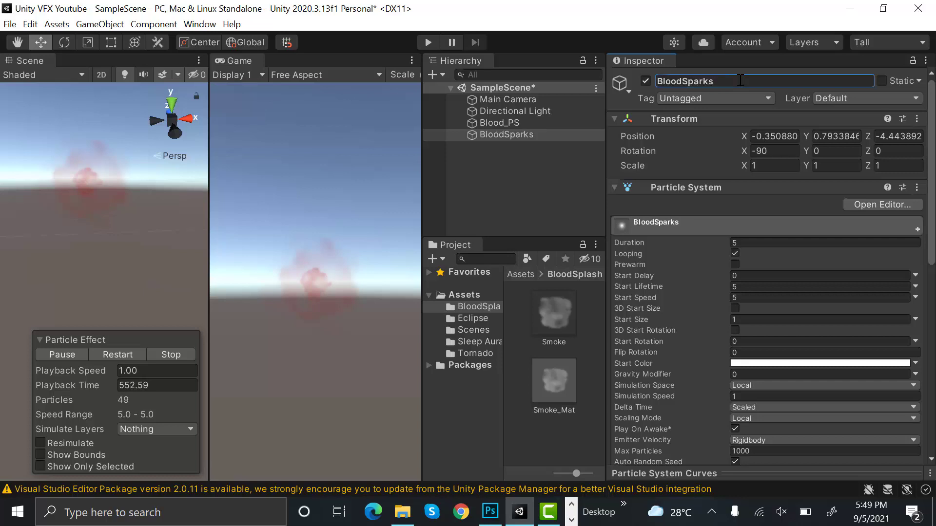
Reset the BloodSparks transform and set its renderer's Max Particle Size to 3
{"action": "left_click", "coordinate": [916, 119]}
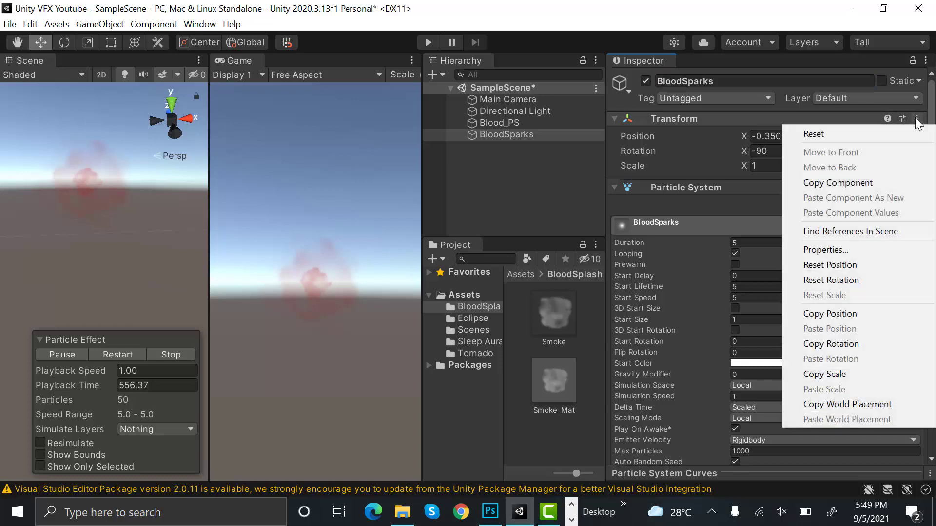
{"action": "left_click", "coordinate": [889, 134]}
{"action": "scroll", "coordinate": [791, 463], "scroll_direction": "down", "scroll_amount": 10}
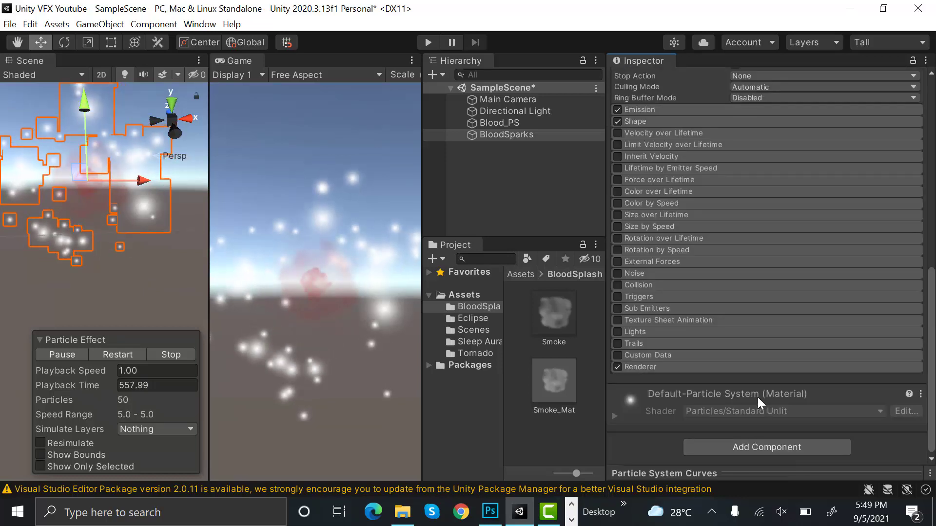
{"action": "left_click", "coordinate": [742, 370]}
{"action": "scroll", "coordinate": [743, 371], "scroll_direction": "down", "scroll_amount": 5}
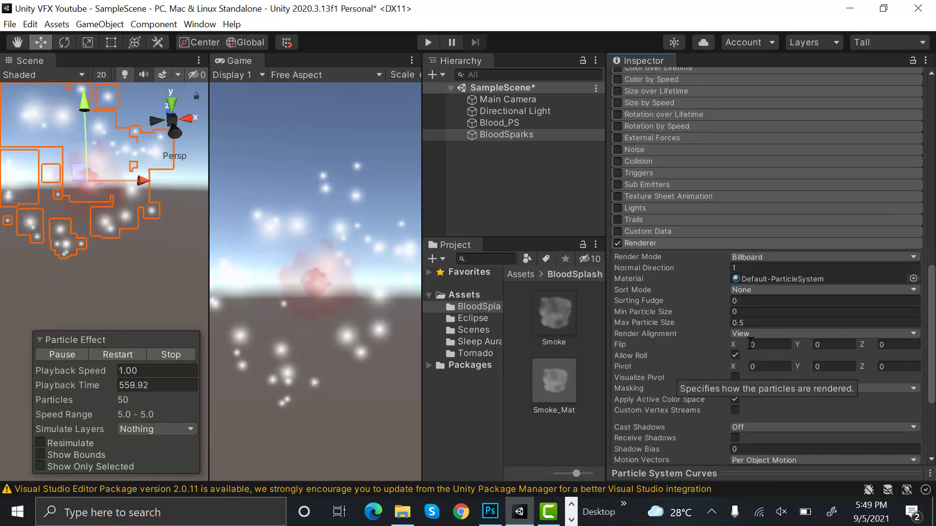
{"action": "left_click", "coordinate": [761, 322]}
{"action": "type", "text": "3"}
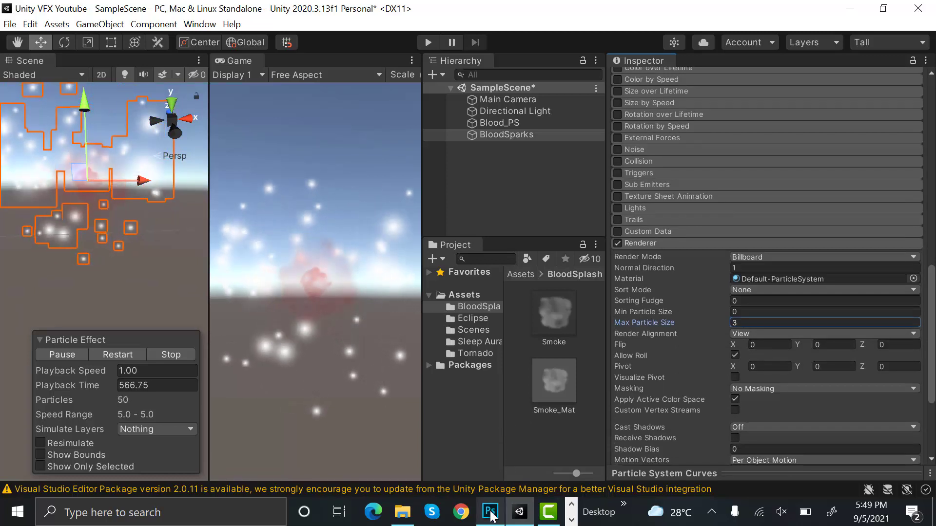
Switch to the Smoke document in Photoshop, showing the black Background layer and hiding Layer 1
{"action": "mouse_move", "coordinate": [490, 515]}
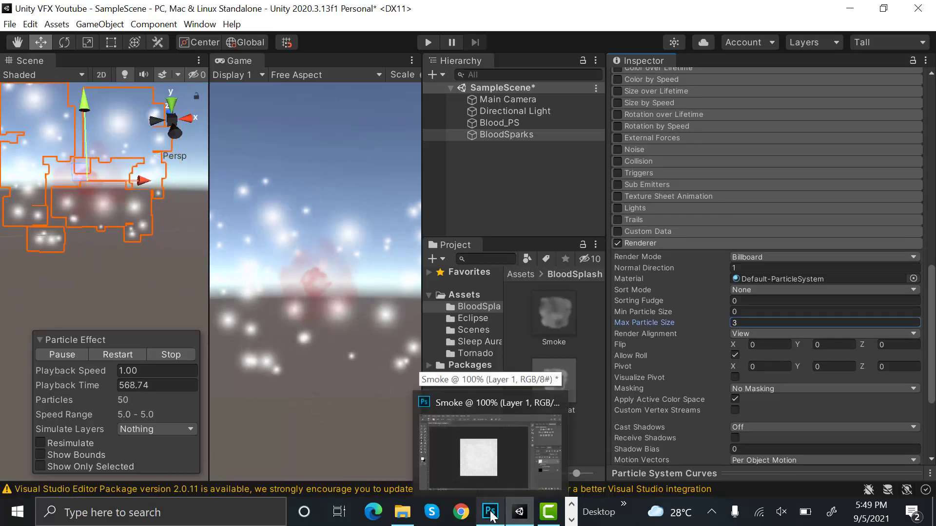
{"action": "left_click", "coordinate": [491, 515]}
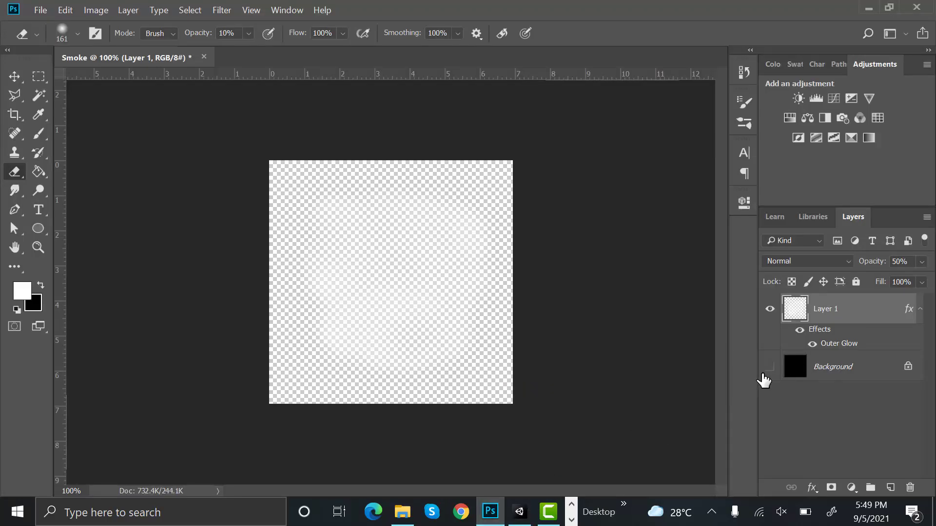
{"action": "left_click", "coordinate": [769, 367]}
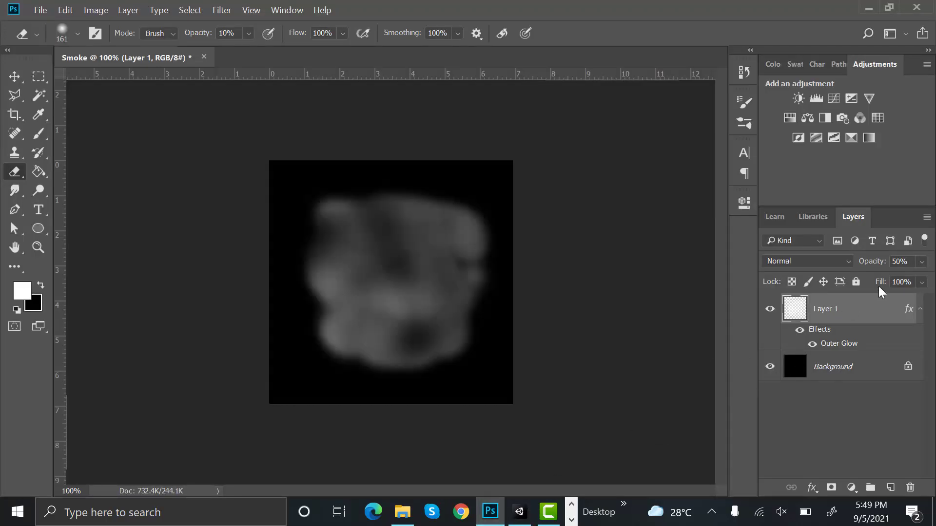
{"action": "left_click", "coordinate": [769, 309]}
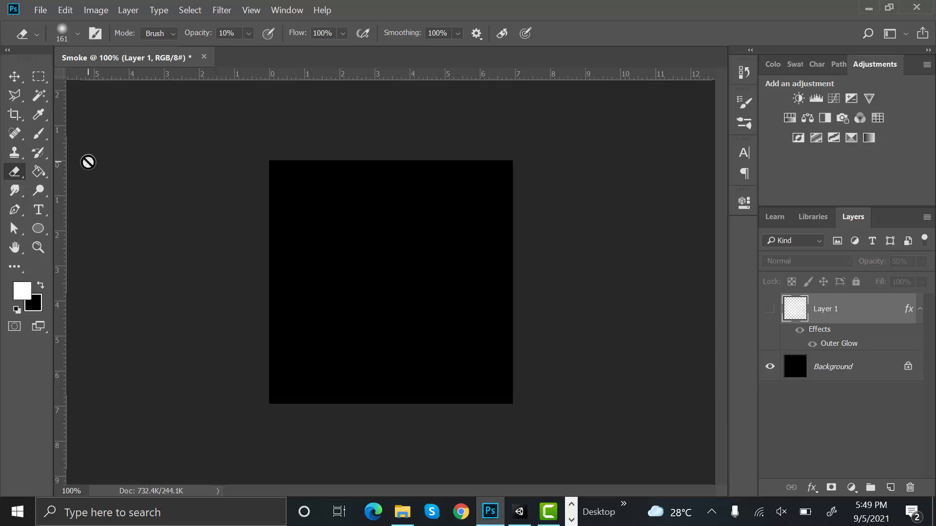
On a new layer, paint one soft white dab at the canvas centre with a 291 px brush at 100% opacity
{"action": "left_click", "coordinate": [48, 134]}
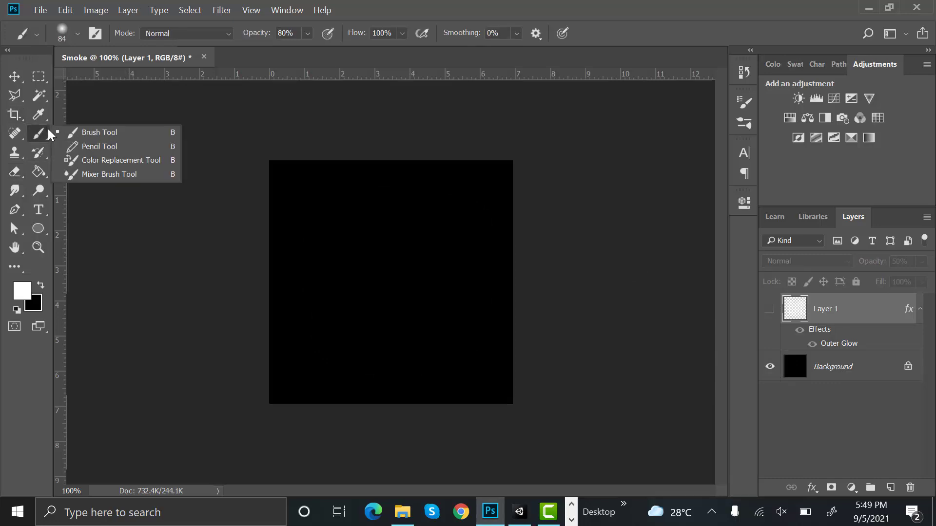
{"action": "left_click", "coordinate": [78, 133]}
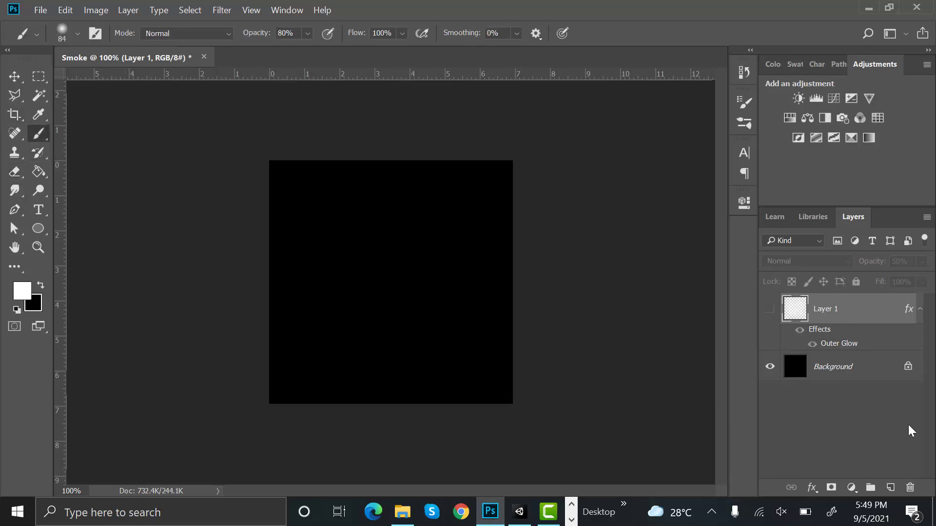
{"action": "left_click", "coordinate": [890, 488]}
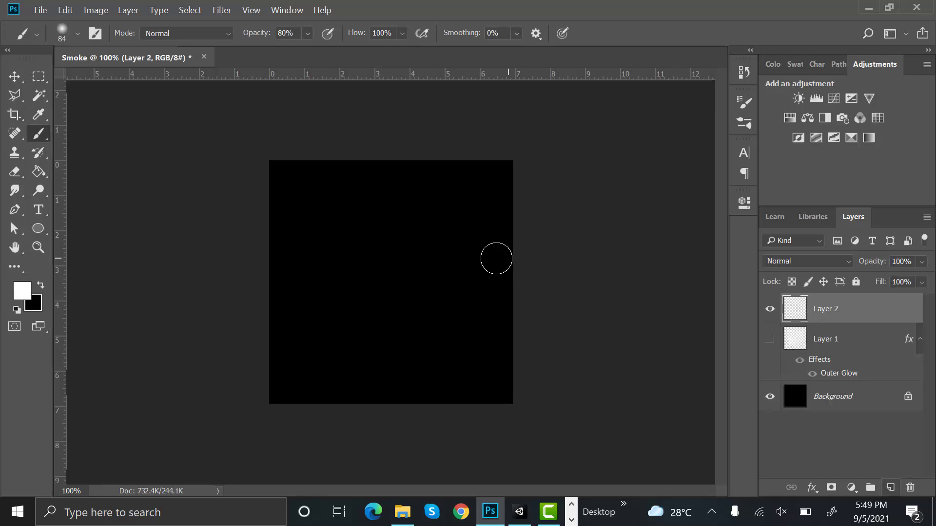
{"action": "left_click", "coordinate": [77, 35]}
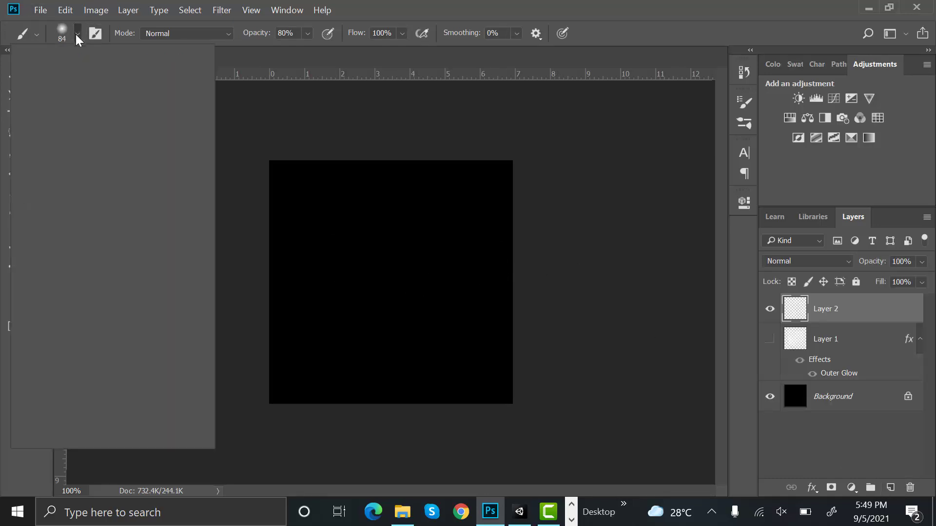
{"action": "left_click", "coordinate": [156, 77]}
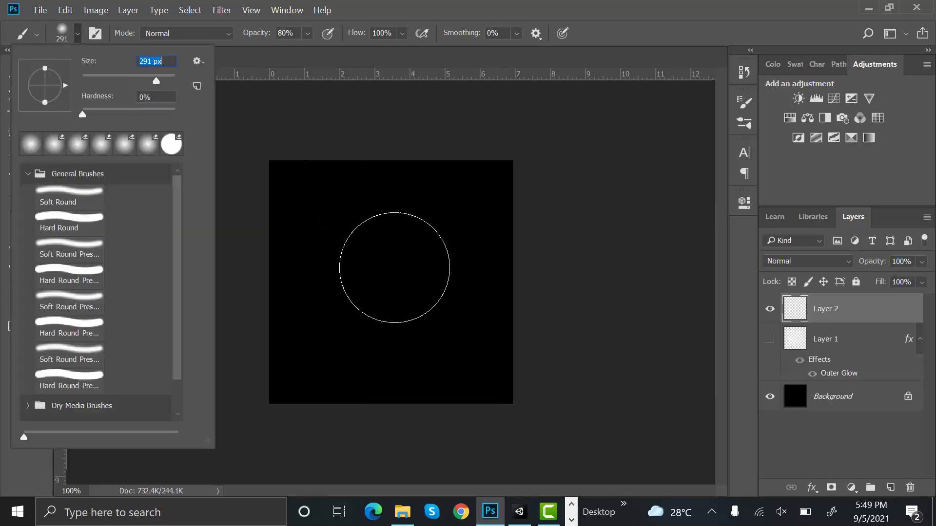
{"action": "left_click", "coordinate": [295, 37]}
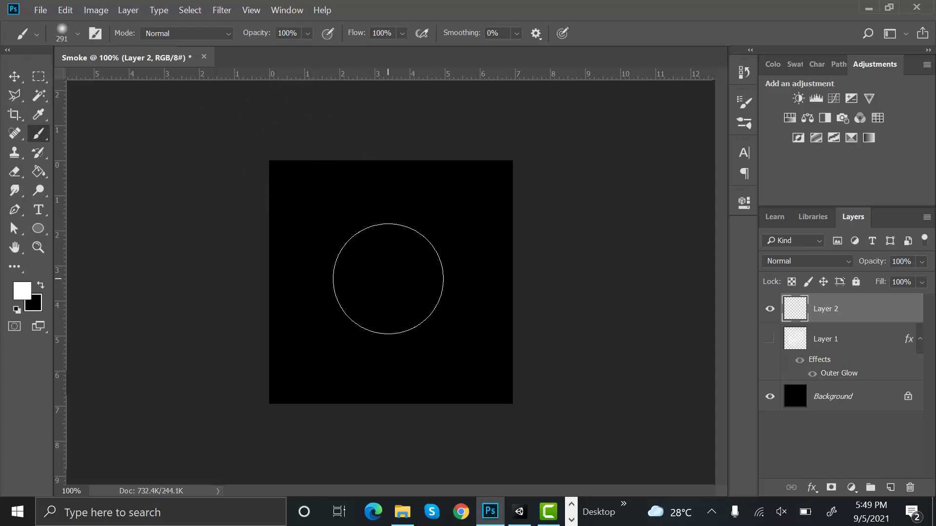
{"action": "left_click", "coordinate": [388, 279]}
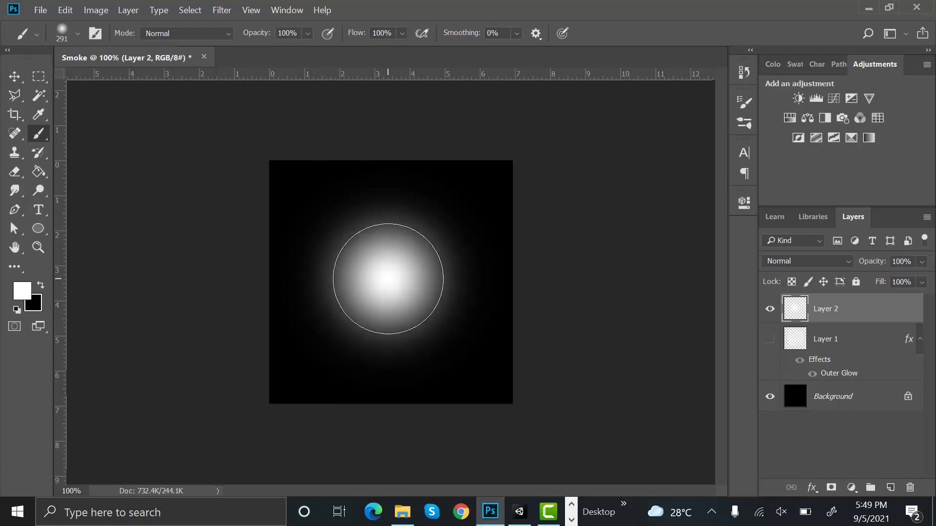
Hide the Background layer and save the image as point.png with the medium file size option
{"action": "left_click", "coordinate": [770, 397]}
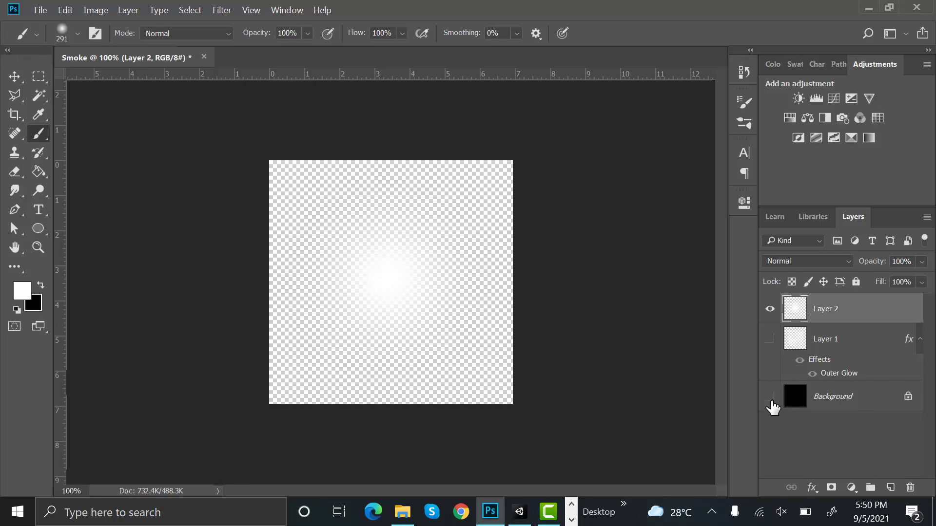
{"action": "key", "text": "ctrl+shift+s"}
{"action": "type", "text": "p"}
{"action": "left_click", "coordinate": [402, 334]}
{"action": "left_click", "coordinate": [313, 270]}
{"action": "left_click", "coordinate": [371, 475]}
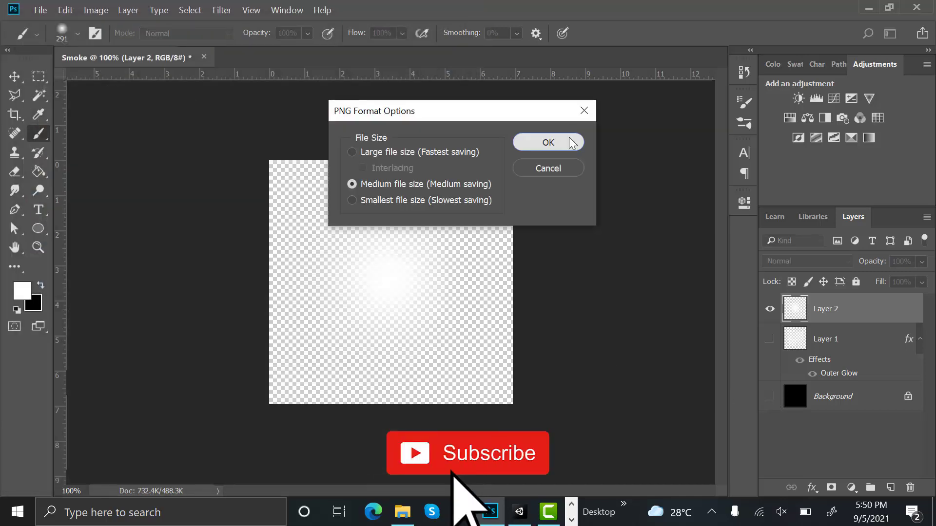
{"action": "left_click", "coordinate": [571, 142]}
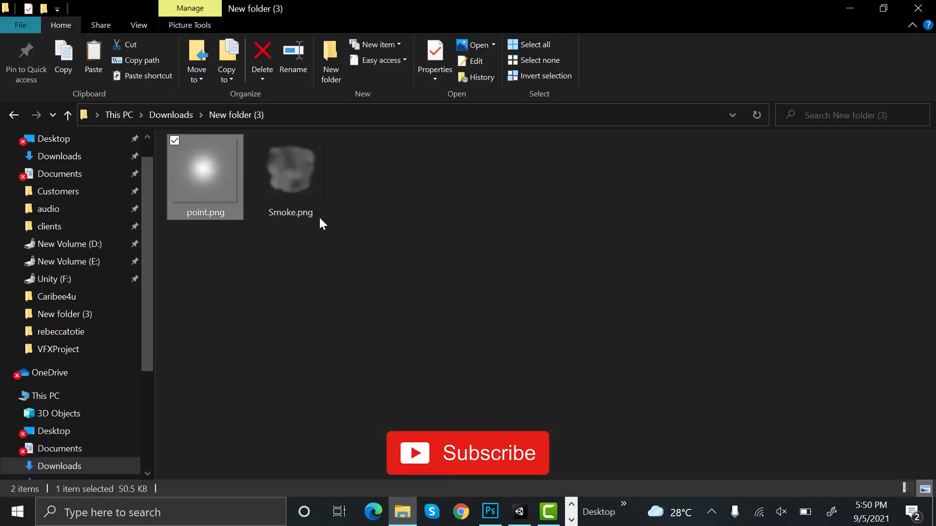
Import point.png into Unity's BloodSplash folder and apply Alpha Is Transparency to the texture
{"action": "left_click_drag", "start_coordinate": [318, 216], "coordinate": [571, 445]}
{"action": "left_click", "coordinate": [557, 313]}
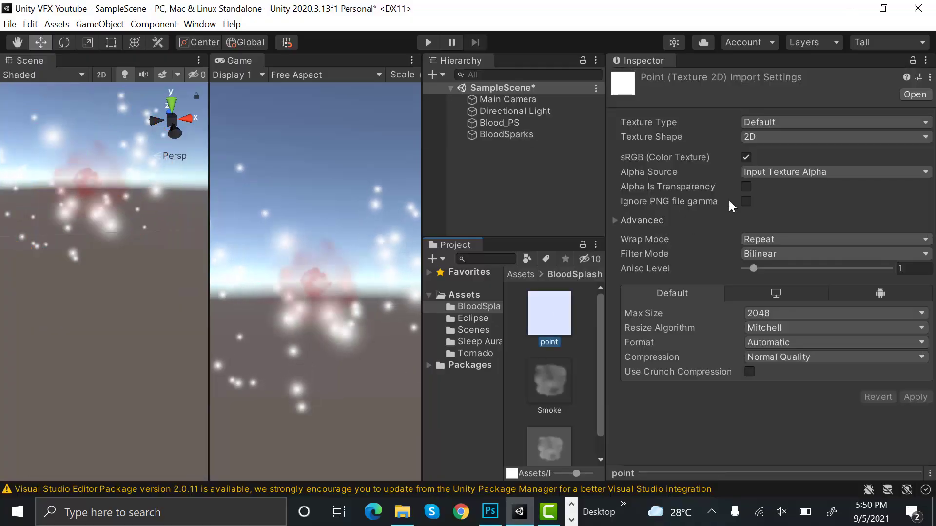
{"action": "left_click", "coordinate": [746, 185]}
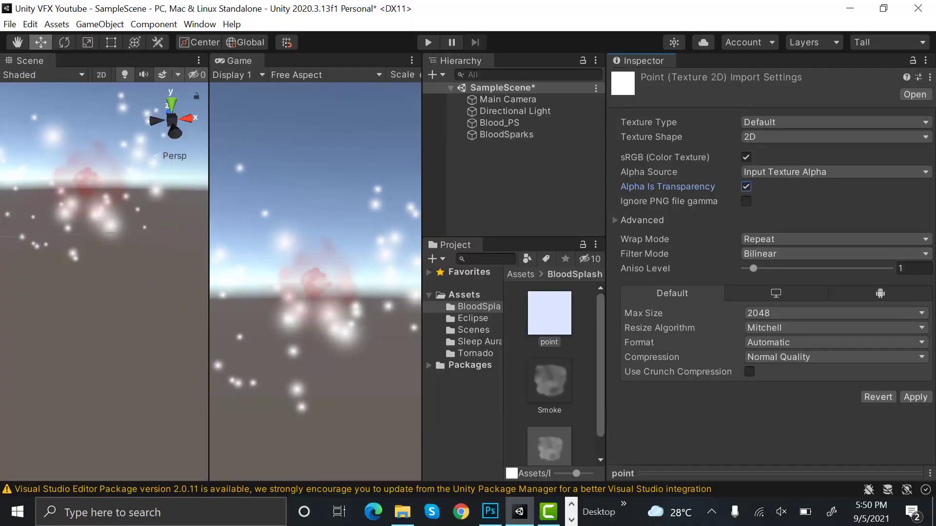
{"action": "left_click", "coordinate": [915, 397]}
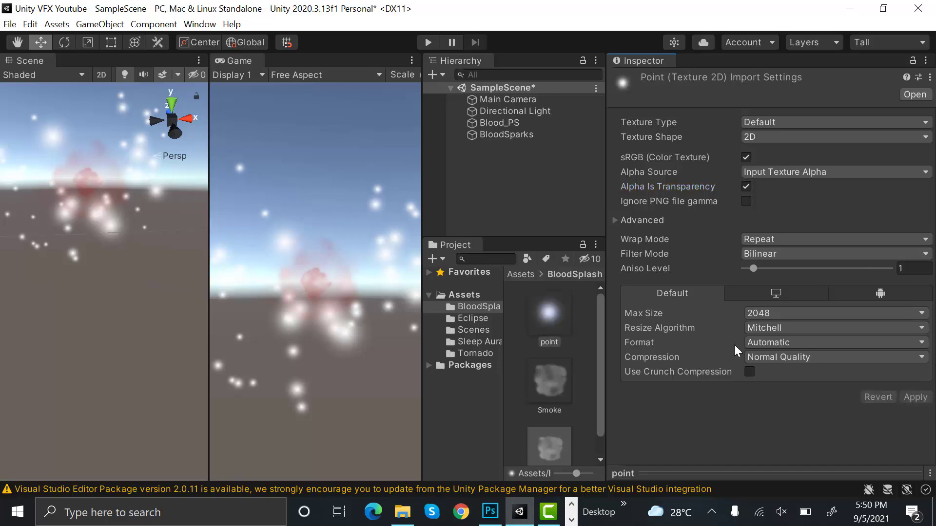
Duplicate Smoke_Mat as a material named Light_Mat and assign the point texture as its Particle Texture
{"action": "scroll", "coordinate": [588, 397], "scroll_direction": "down", "scroll_amount": 1}
{"action": "left_click", "coordinate": [555, 429]}
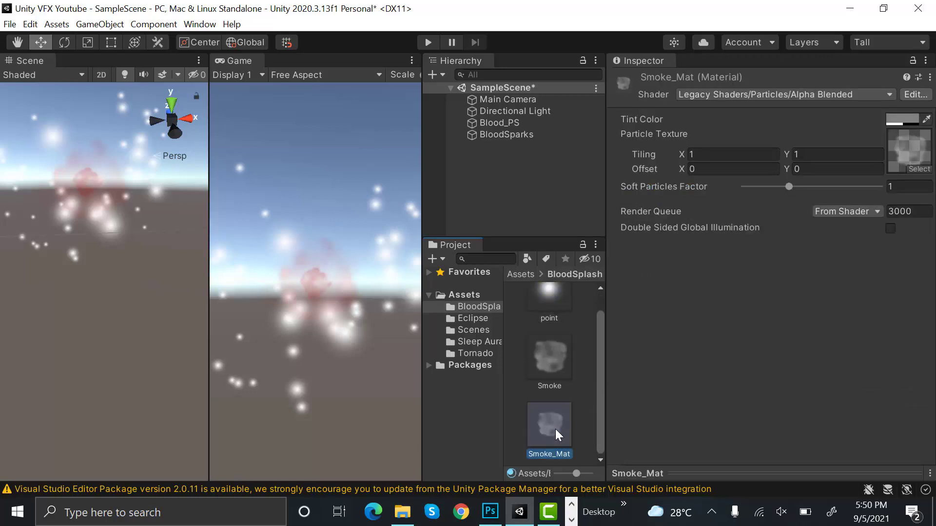
{"action": "key", "text": "ctrl+d"}
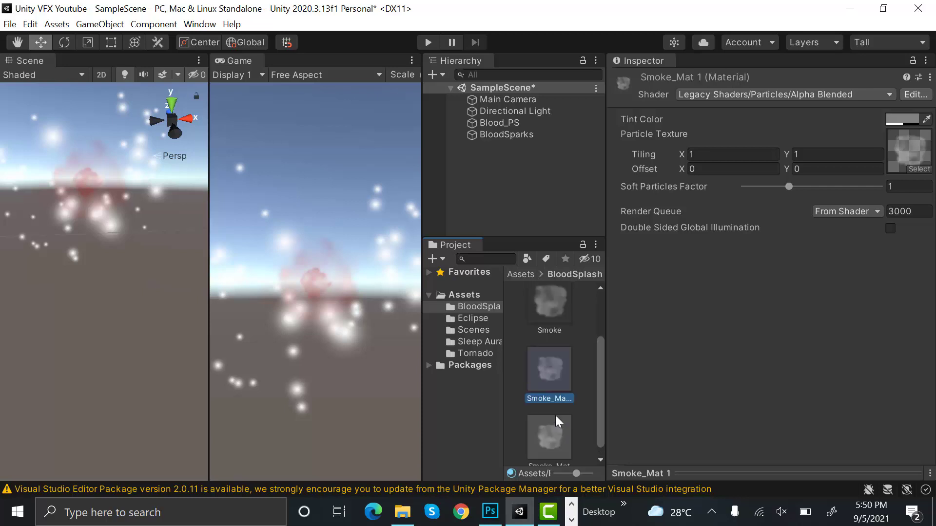
{"action": "right_click", "coordinate": [552, 378]}
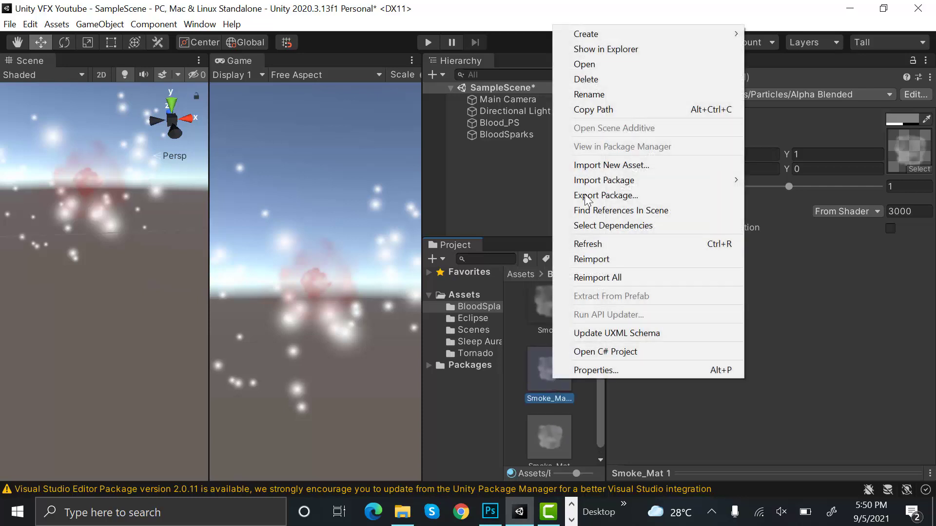
{"action": "left_click", "coordinate": [611, 95]}
{"action": "type", "text": "Light_Mat"}
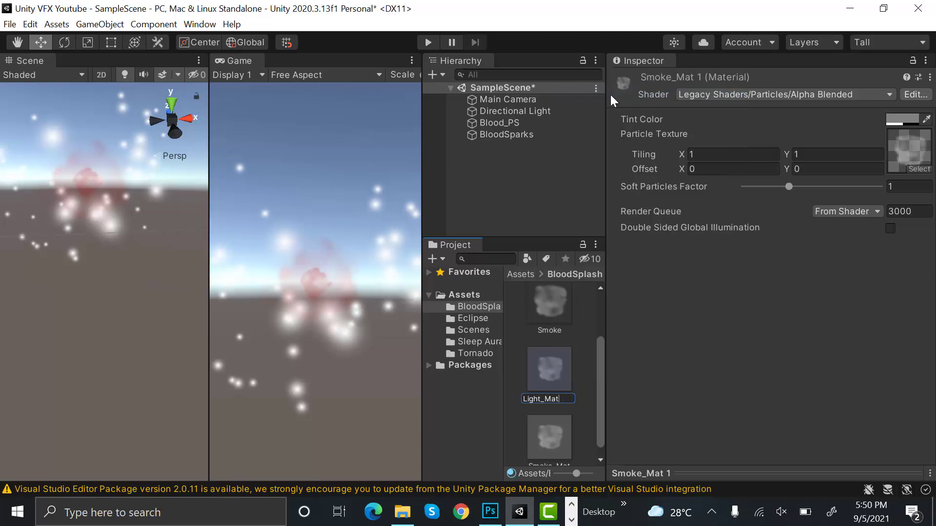
{"action": "key", "text": "Return"}
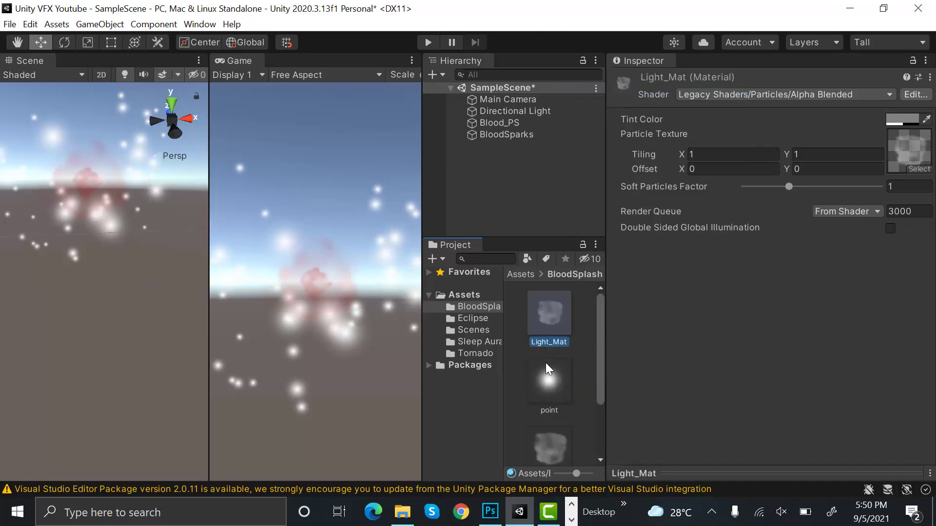
{"action": "left_click_drag", "start_coordinate": [549, 381], "coordinate": [907, 151]}
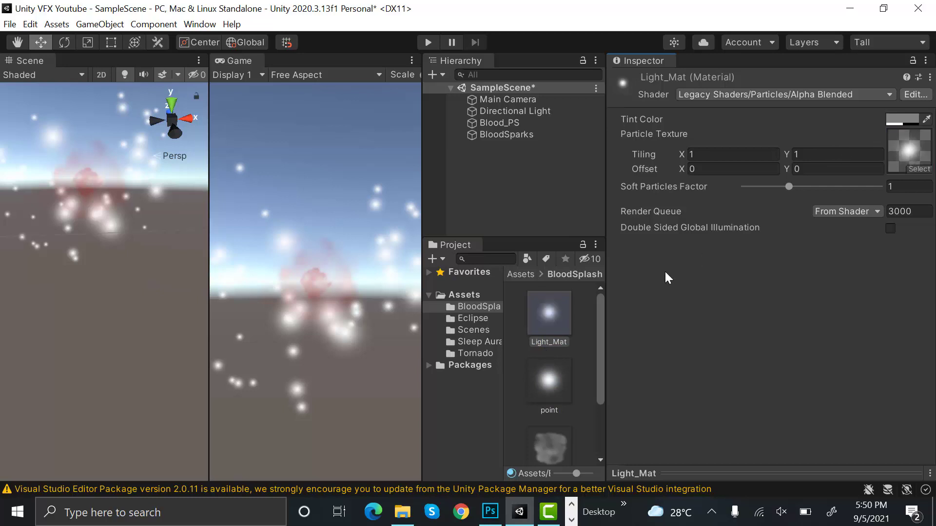
Set the BloodSparks particle system's Render Mode to Stretched Billboard
{"action": "left_click_drag", "start_coordinate": [575, 150], "coordinate": [537, 133]}
{"action": "left_click", "coordinate": [537, 134]}
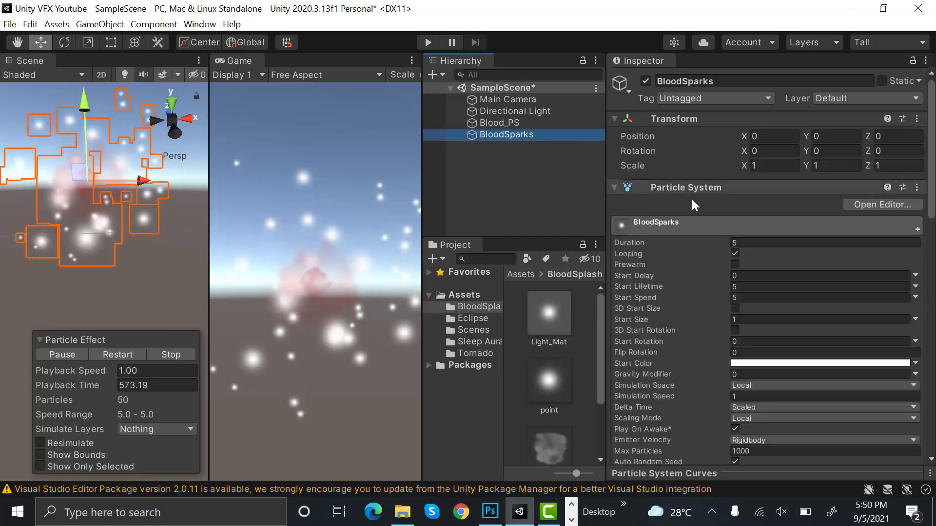
{"action": "scroll", "coordinate": [713, 346], "scroll_direction": "down", "scroll_amount": 10}
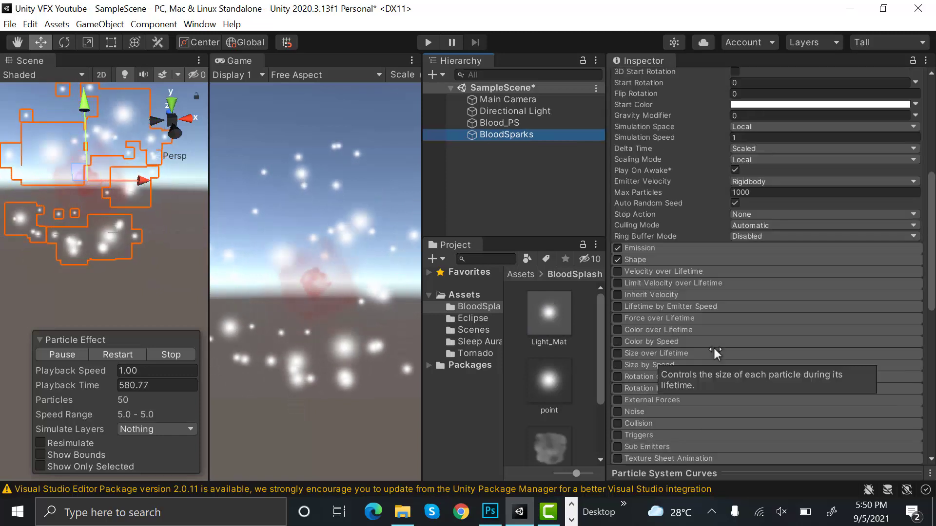
{"action": "left_click", "coordinate": [772, 119]}
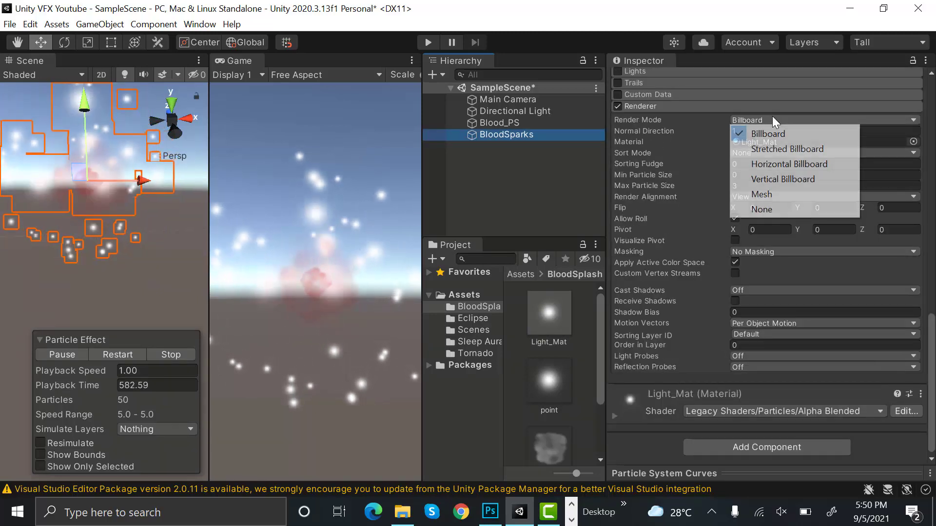
{"action": "left_click", "coordinate": [770, 148]}
{"action": "left_click", "coordinate": [756, 141]}
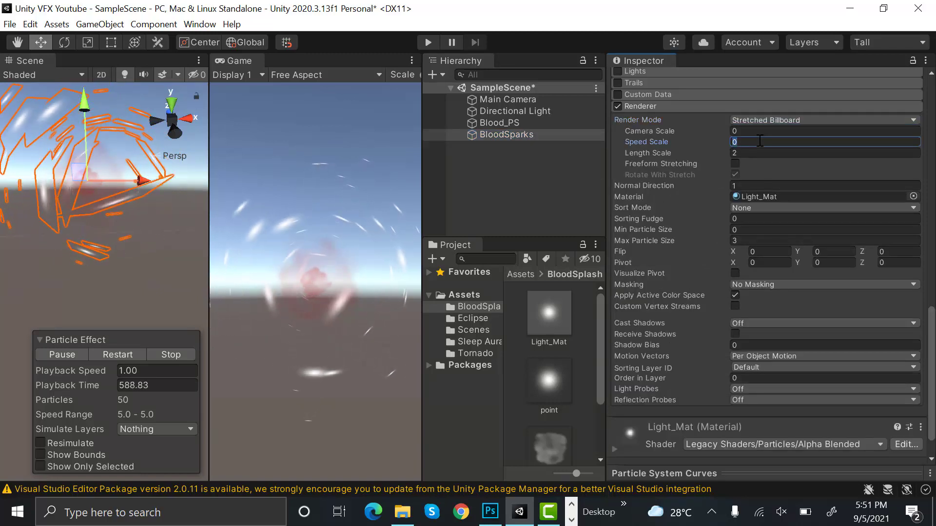
{"action": "left_click", "coordinate": [745, 152]}
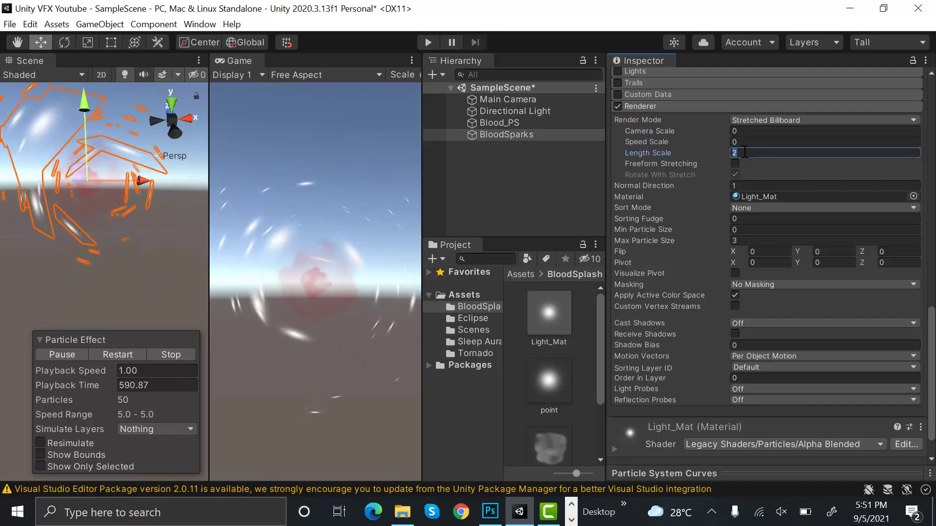
Set the BloodSparks Duration to 1 and its Start Lifetime to random between two constants, 0.3 and 0.6
{"action": "scroll", "coordinate": [743, 151], "scroll_direction": "up", "scroll_amount": 20}
{"action": "left_click", "coordinate": [745, 242]}
{"action": "type", "text": "1"}
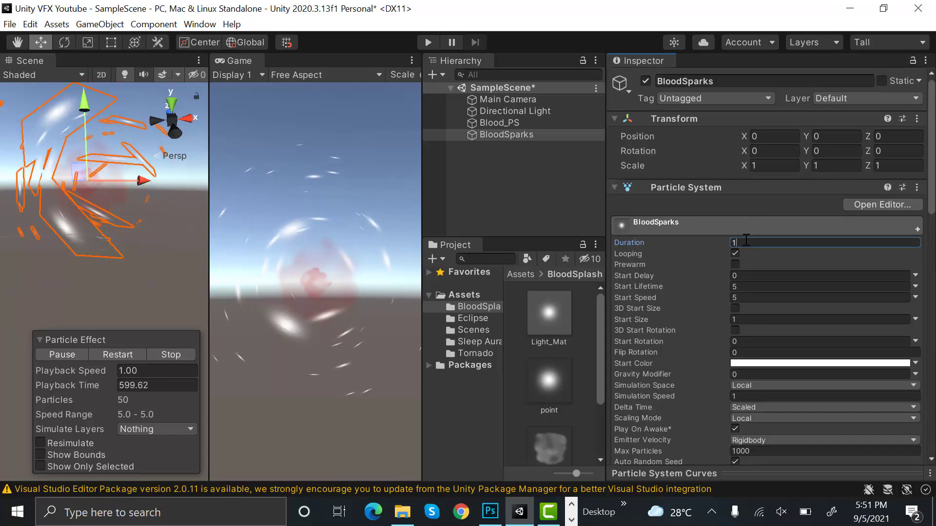
{"action": "left_click", "coordinate": [916, 286]}
{"action": "left_click", "coordinate": [804, 331]}
{"action": "left_click", "coordinate": [773, 287]}
{"action": "type", "text": "0.3"}
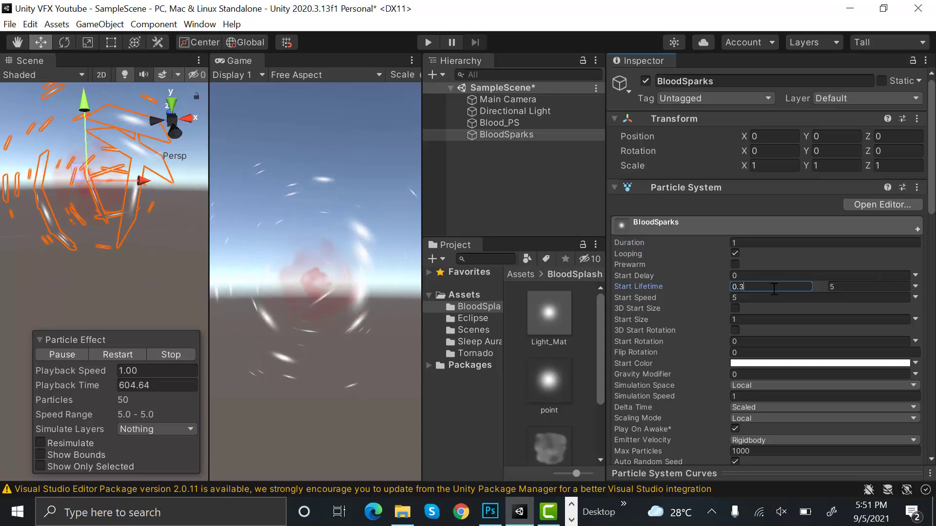
{"action": "left_click", "coordinate": [844, 284]}
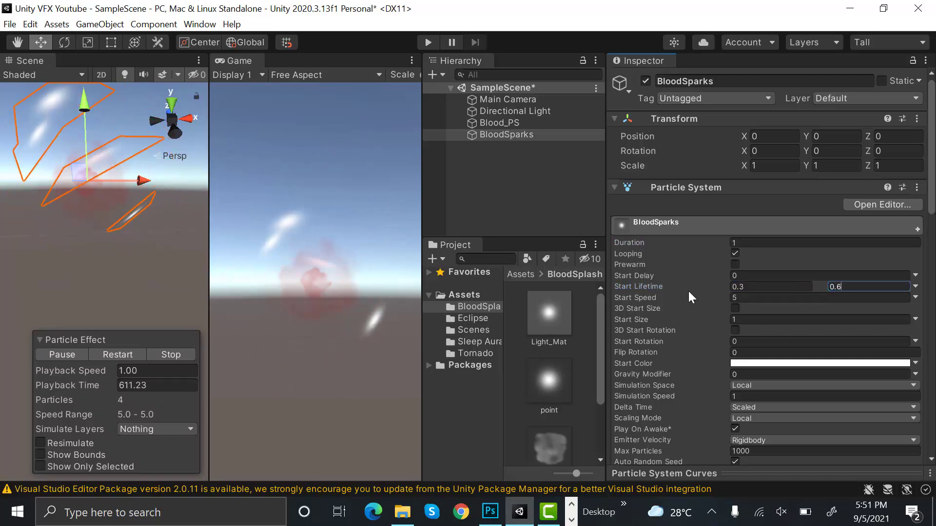
Make the BloodSparks Start Speed random between two constants, 3 and 6
{"action": "left_click", "coordinate": [915, 297]}
{"action": "left_click", "coordinate": [885, 341]}
{"action": "left_click", "coordinate": [798, 297]}
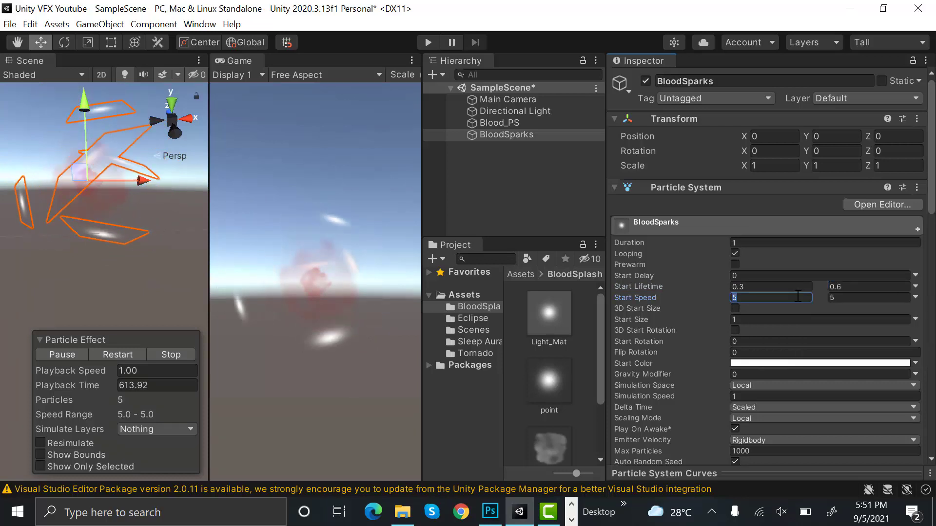
{"action": "left_click", "coordinate": [846, 297]}
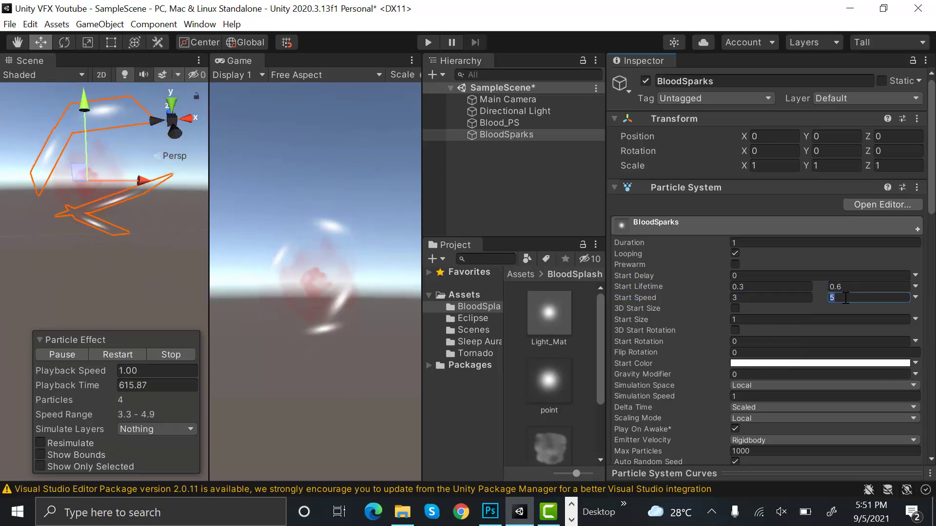
{"action": "type", "text": "6"}
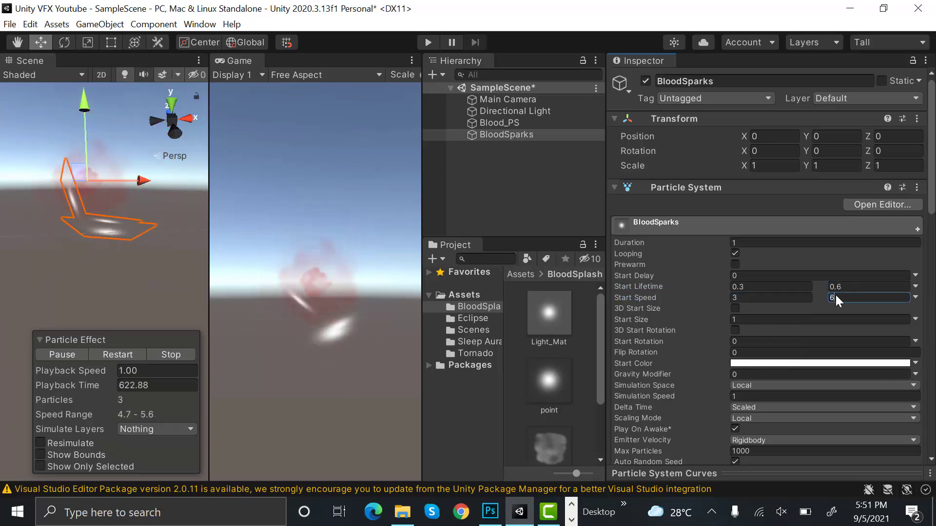
Make the BloodSparks Start Size random between two constants, 0.02 and 0.05
{"action": "left_click", "coordinate": [915, 320]}
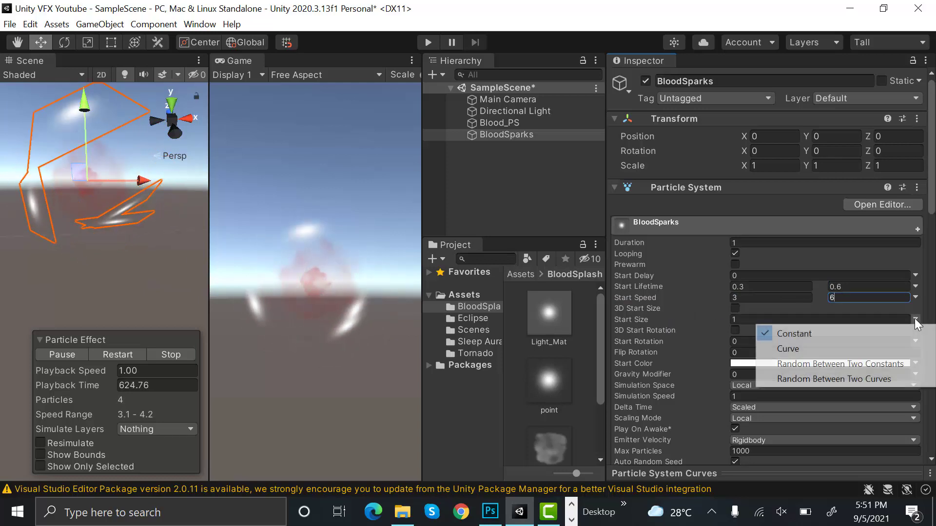
{"action": "left_click", "coordinate": [883, 363]}
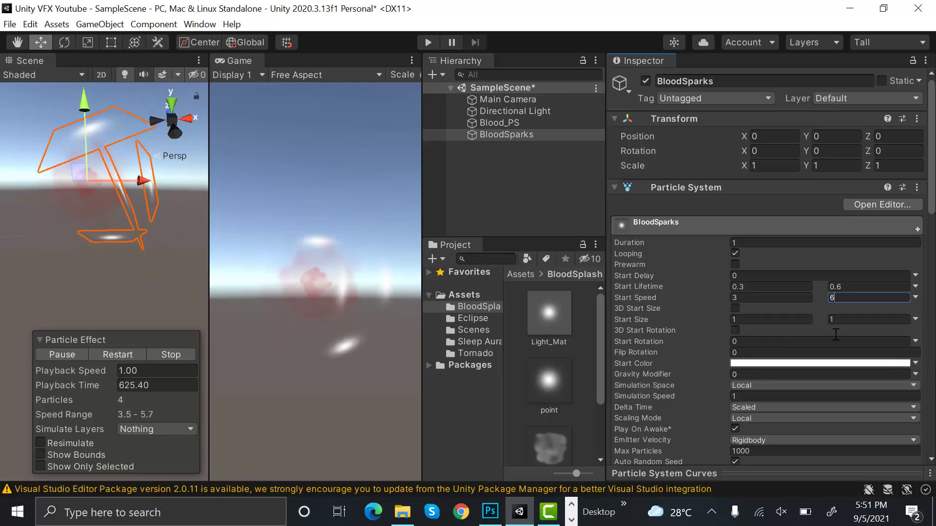
{"action": "left_click", "coordinate": [795, 318]}
{"action": "type", "text": "0.02"}
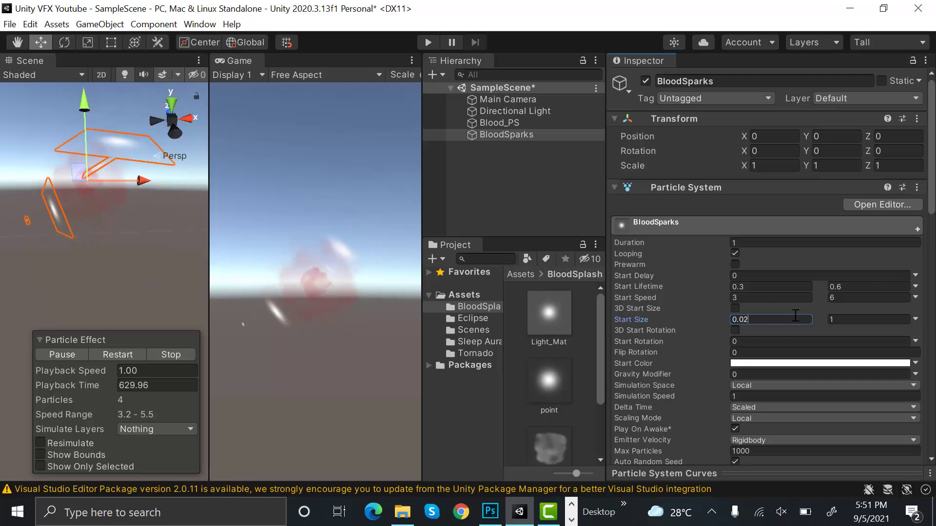
{"action": "left_click", "coordinate": [847, 318]}
{"action": "type", "text": "0."}
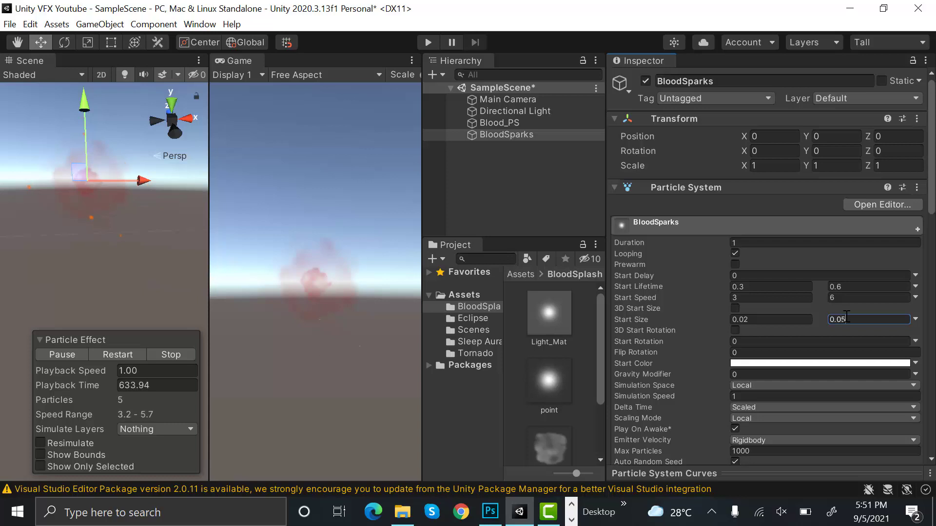
{"action": "type", "text": "05"}
Set the BloodSparks Start Color to dark red and restart the particle preview
{"action": "scroll", "coordinate": [838, 188], "scroll_direction": "down", "scroll_amount": 4}
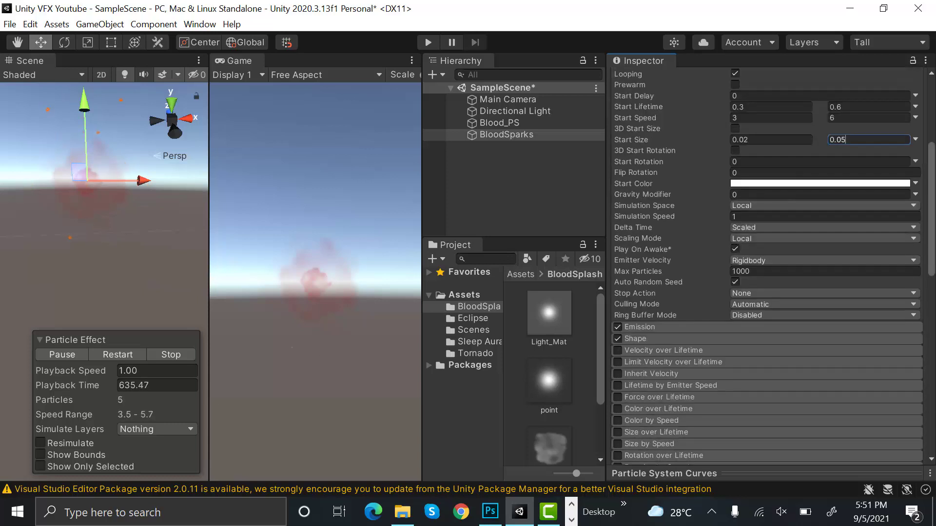
{"action": "left_click", "coordinate": [837, 183]}
{"action": "left_click_drag", "start_coordinate": [876, 250], "coordinate": [886, 259]}
{"action": "left_click", "coordinate": [923, 135]}
{"action": "left_click", "coordinate": [128, 355]}
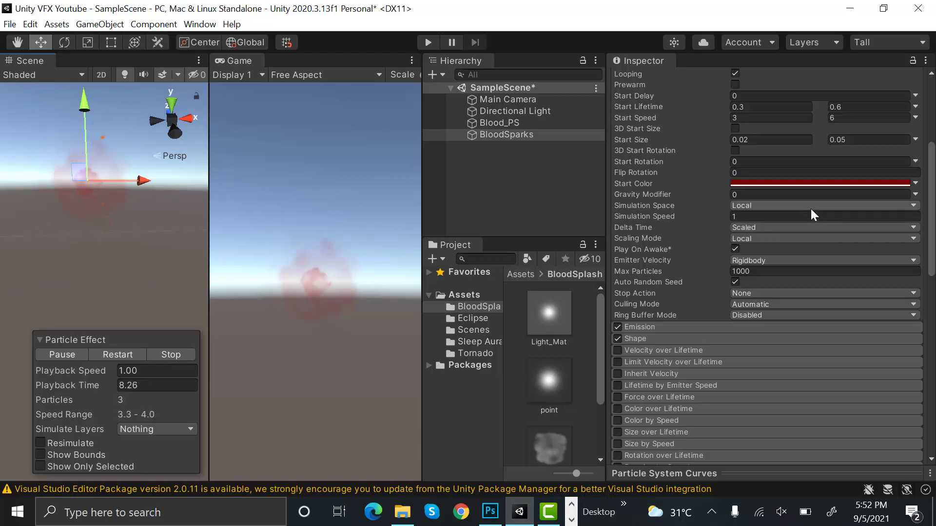
Set the BloodSparks Simulation Space to World and the emission Rate over Time to 40
{"action": "scroll", "coordinate": [810, 206], "scroll_direction": "up", "scroll_amount": 3}
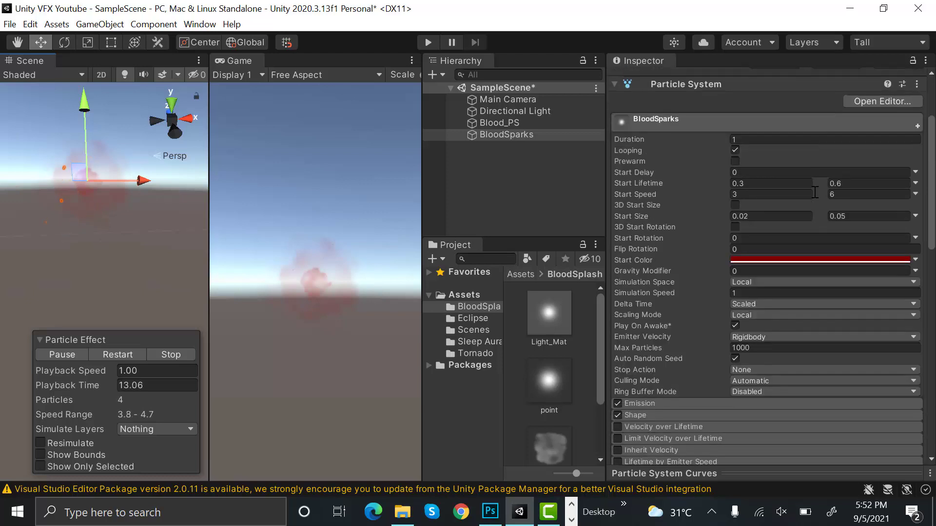
{"action": "left_click", "coordinate": [759, 279]}
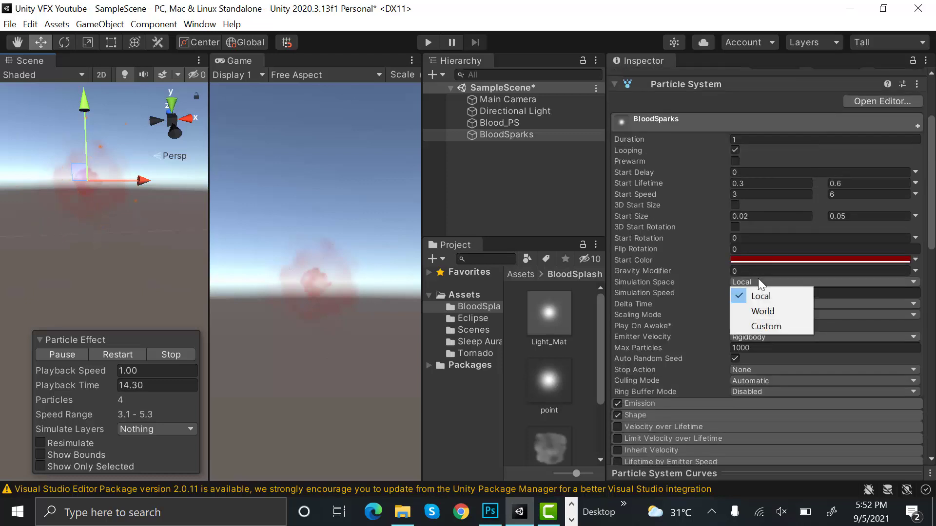
{"action": "left_click", "coordinate": [760, 311]}
{"action": "scroll", "coordinate": [756, 329], "scroll_direction": "down", "scroll_amount": 3}
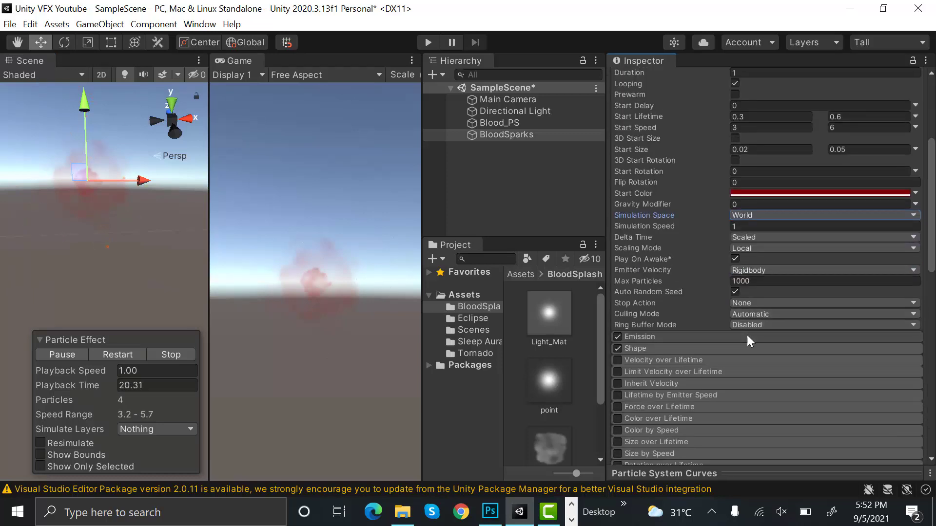
{"action": "left_click", "coordinate": [746, 336]}
{"action": "left_click", "coordinate": [746, 351]}
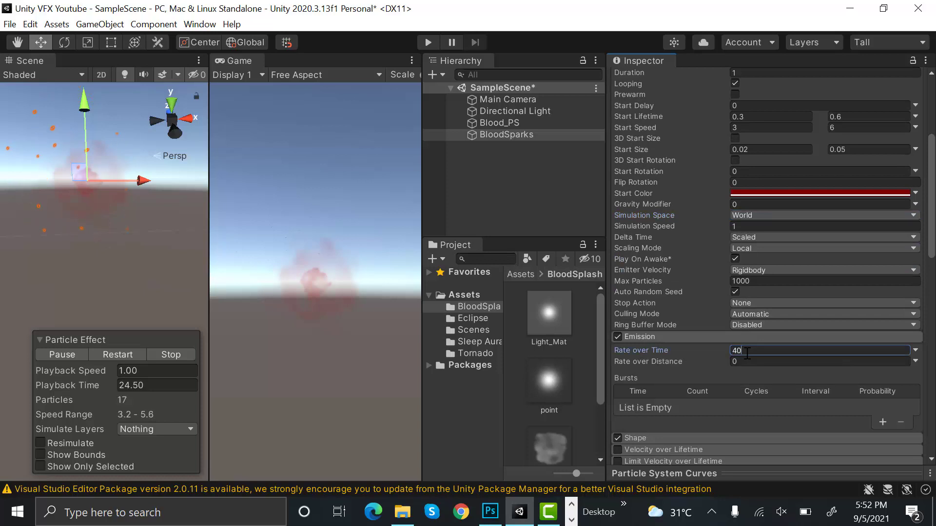
{"action": "type", "text": "40"}
Change the BloodSparks emitter shape from Cone to Sphere and collapse the Emission settings
{"action": "scroll", "coordinate": [747, 353], "scroll_direction": "down", "scroll_amount": 4}
{"action": "left_click", "coordinate": [735, 348]}
{"action": "left_click", "coordinate": [747, 361]}
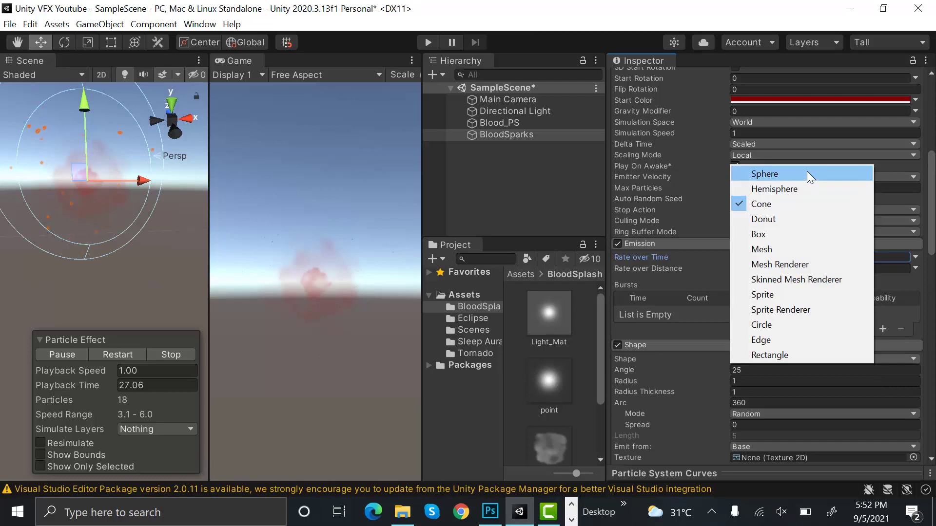
{"action": "left_click", "coordinate": [806, 171]}
{"action": "left_click", "coordinate": [639, 243]}
{"action": "scroll", "coordinate": [639, 244], "scroll_direction": "down", "scroll_amount": 1}
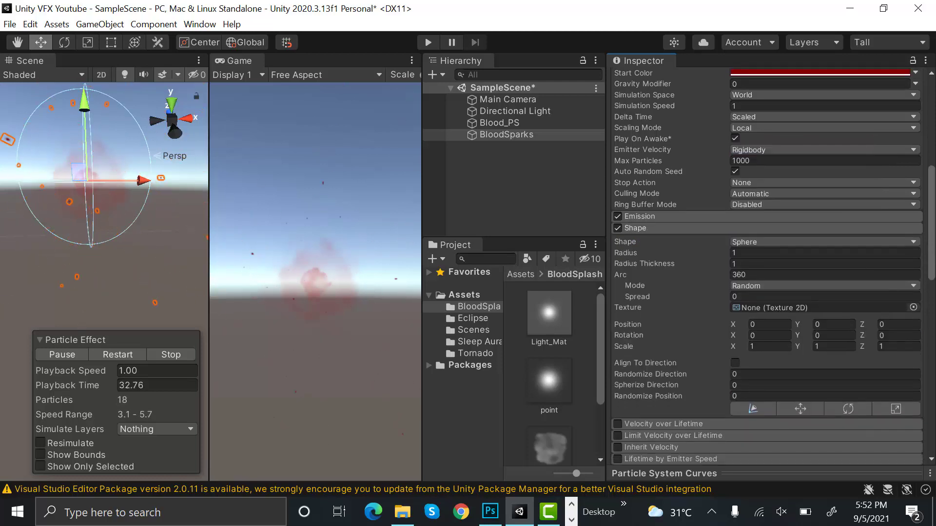
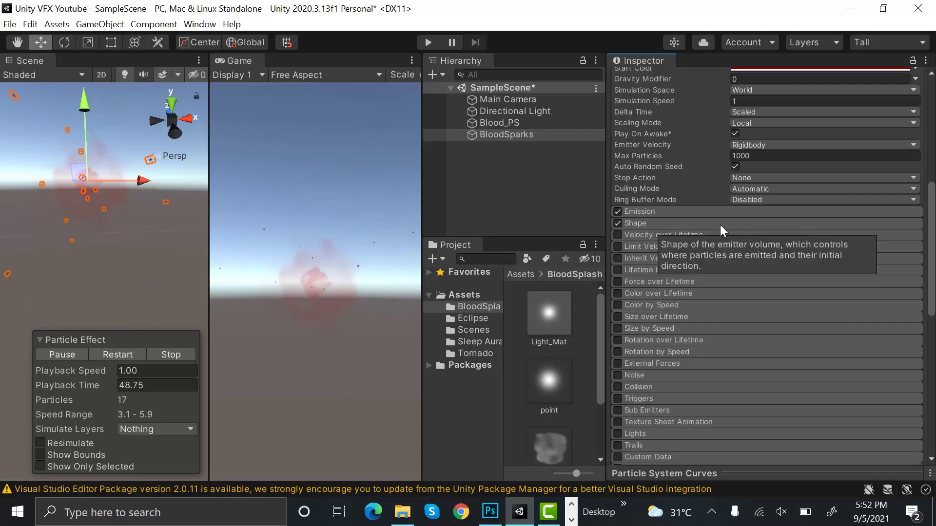
Enable Limit Velocity over Lifetime on BloodSparks, give Speed a descending curve and adjust the Dampen value
{"action": "left_click", "coordinate": [617, 246]}
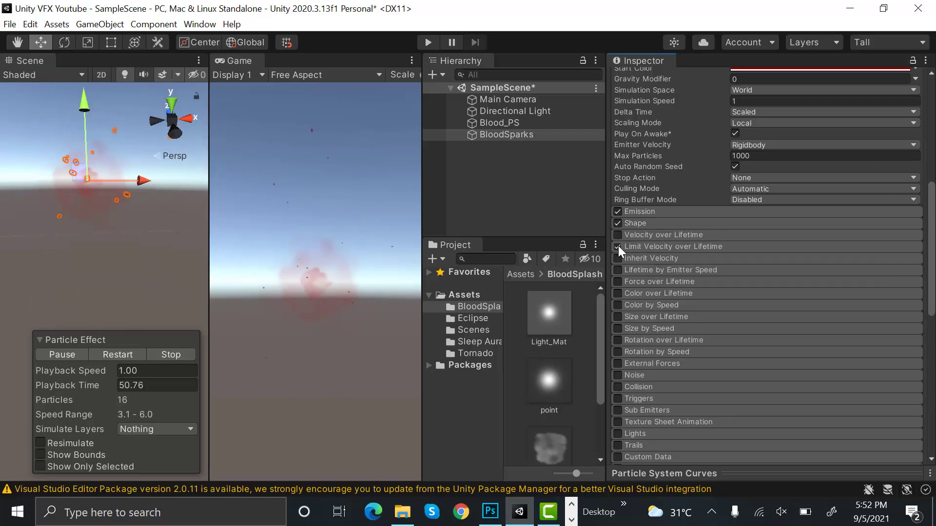
{"action": "left_click", "coordinate": [661, 245]}
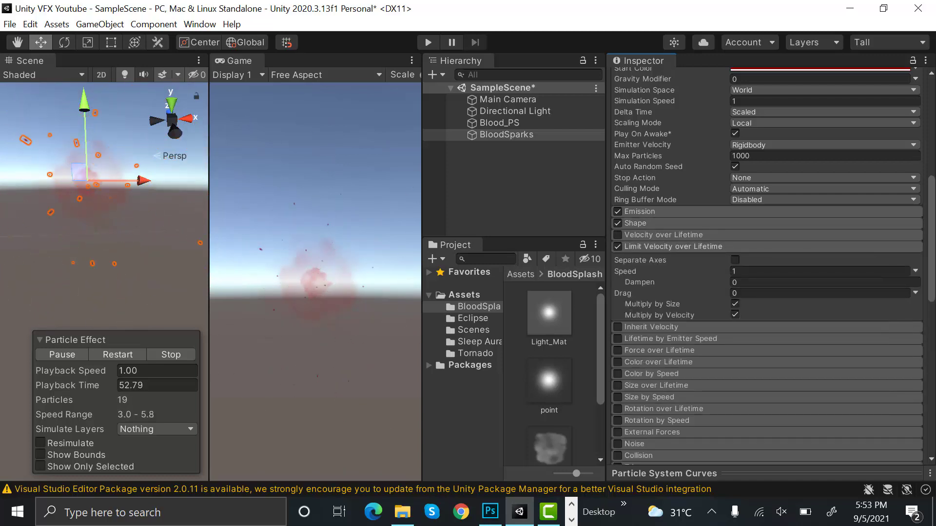
{"action": "scroll", "coordinate": [661, 244], "scroll_direction": "down", "scroll_amount": 5}
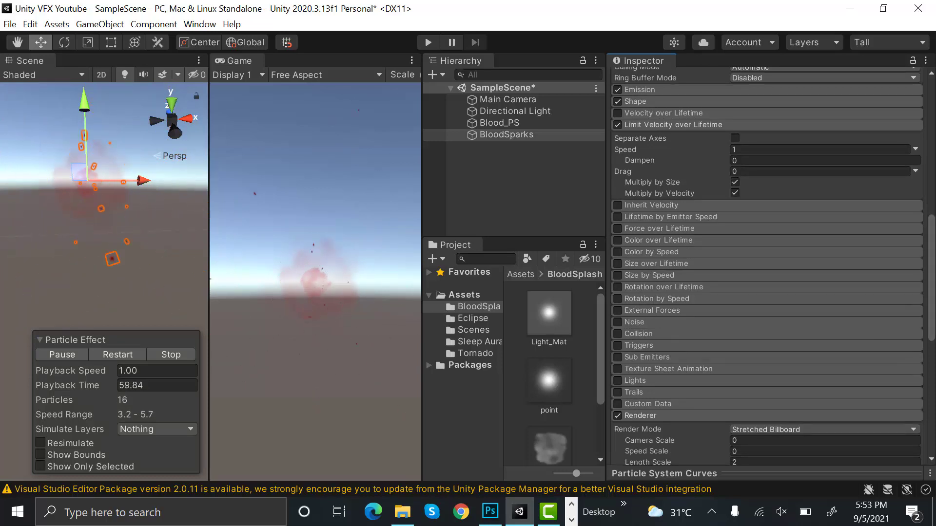
{"action": "left_click", "coordinate": [913, 150]}
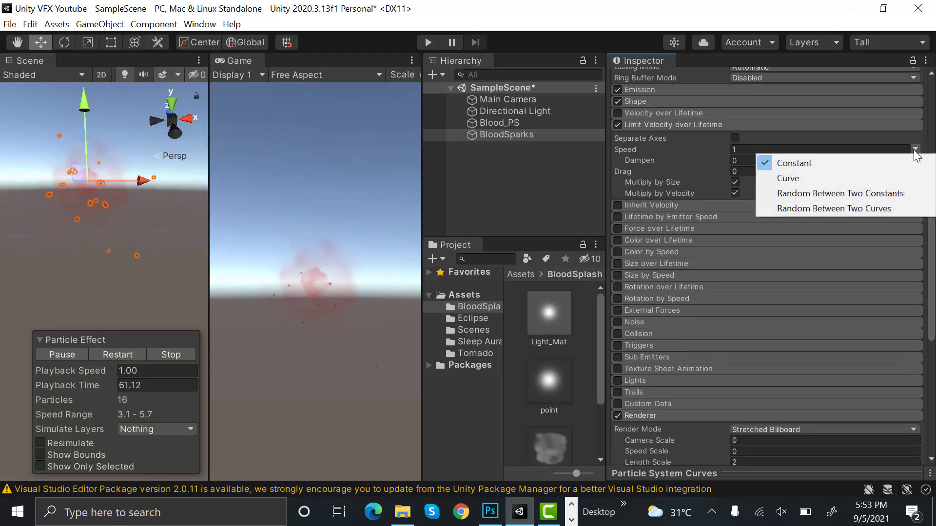
{"action": "left_click", "coordinate": [858, 179]}
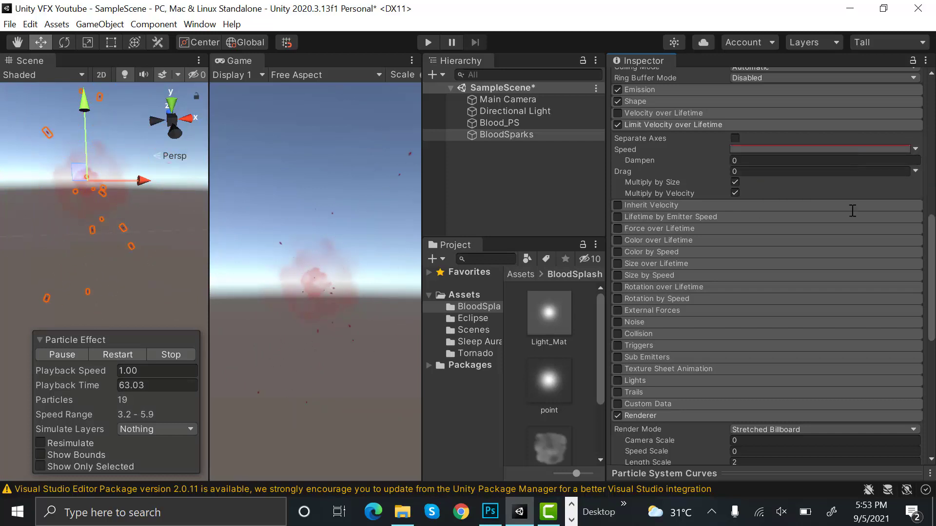
{"action": "left_click_drag", "start_coordinate": [858, 472], "coordinate": [877, 505]}
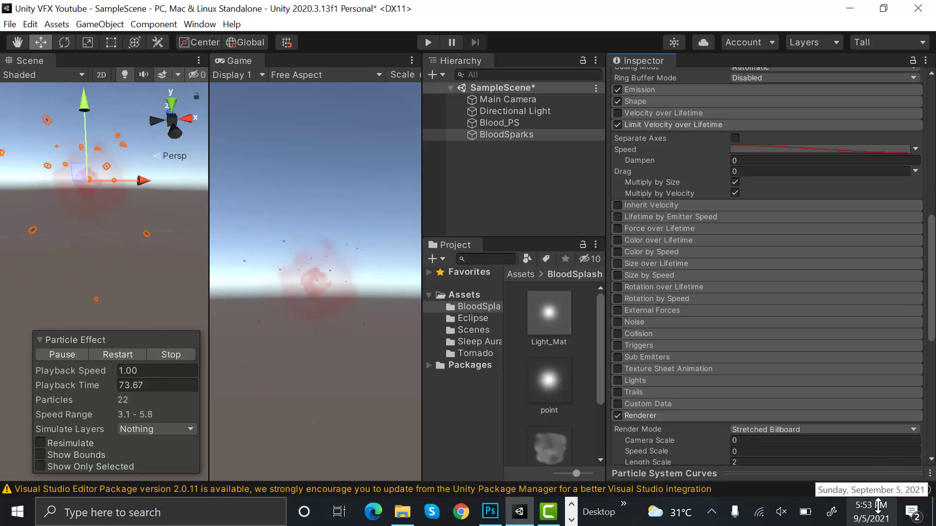
{"action": "left_click", "coordinate": [754, 159]}
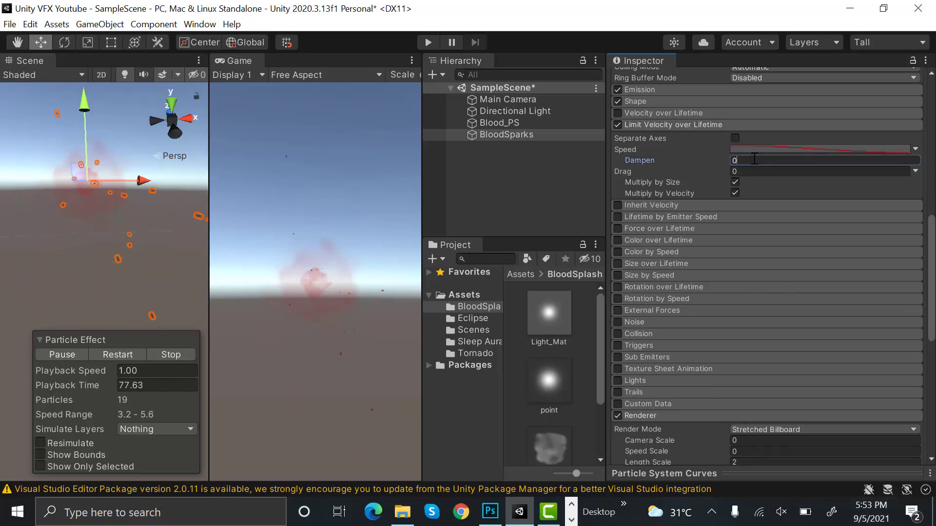
{"action": "left_click", "coordinate": [706, 125]}
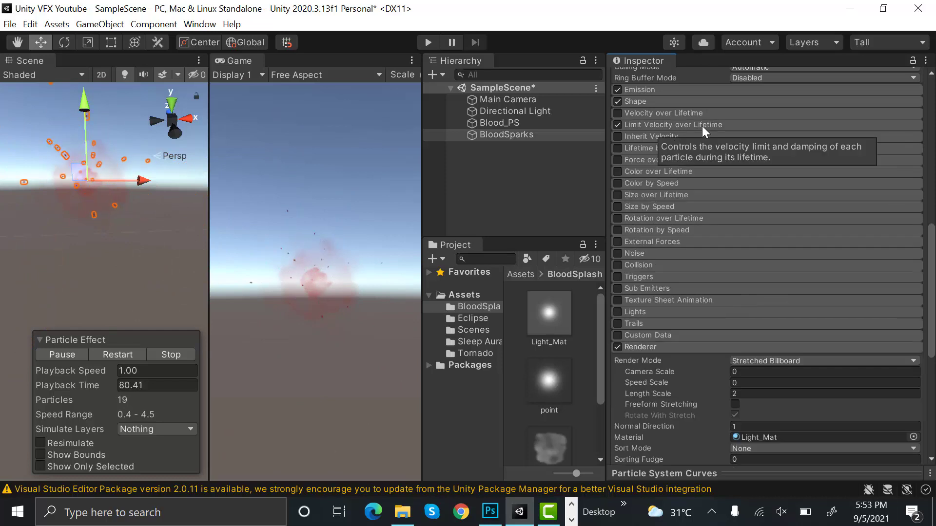
Enable Force over Lifetime on BloodSparks with a Y force of -8 in World space
{"action": "left_click", "coordinate": [617, 160]}
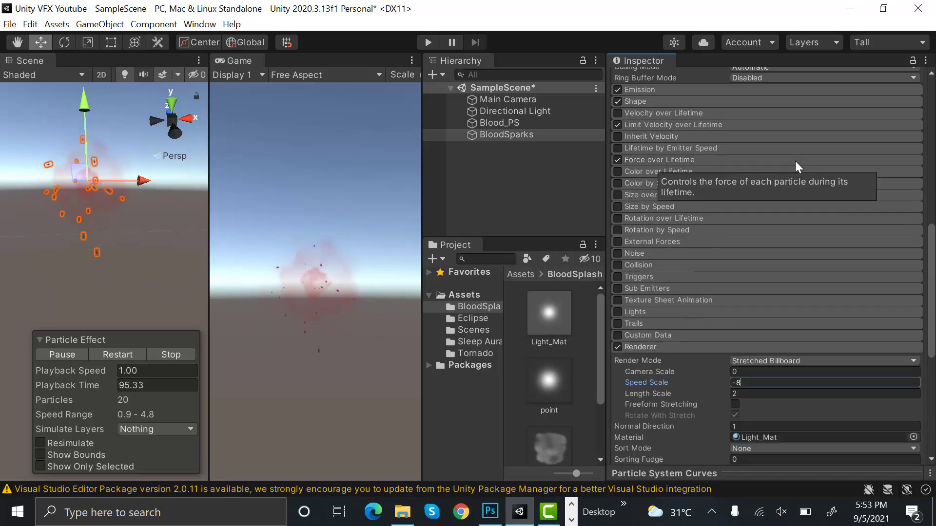
{"action": "left_click", "coordinate": [783, 184]}
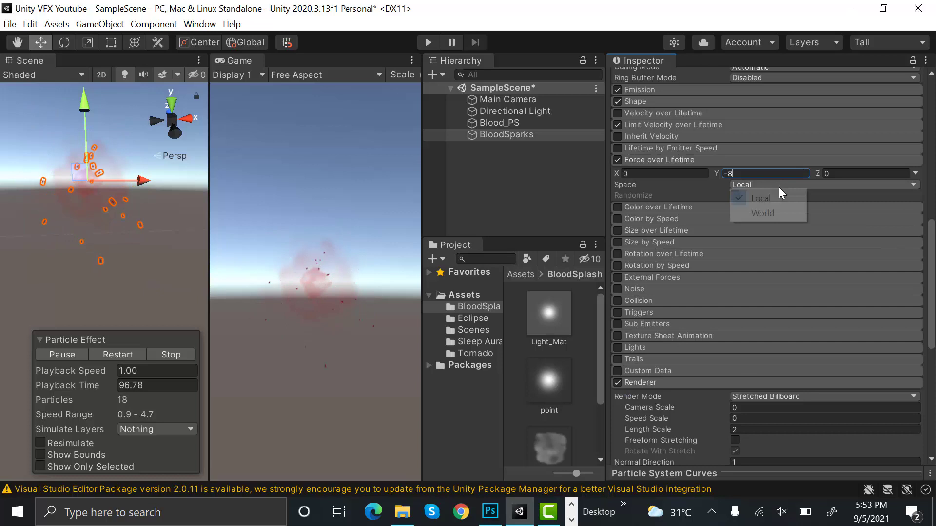
{"action": "left_click", "coordinate": [768, 210]}
{"action": "scroll", "coordinate": [778, 226], "scroll_direction": "up", "scroll_amount": 15}
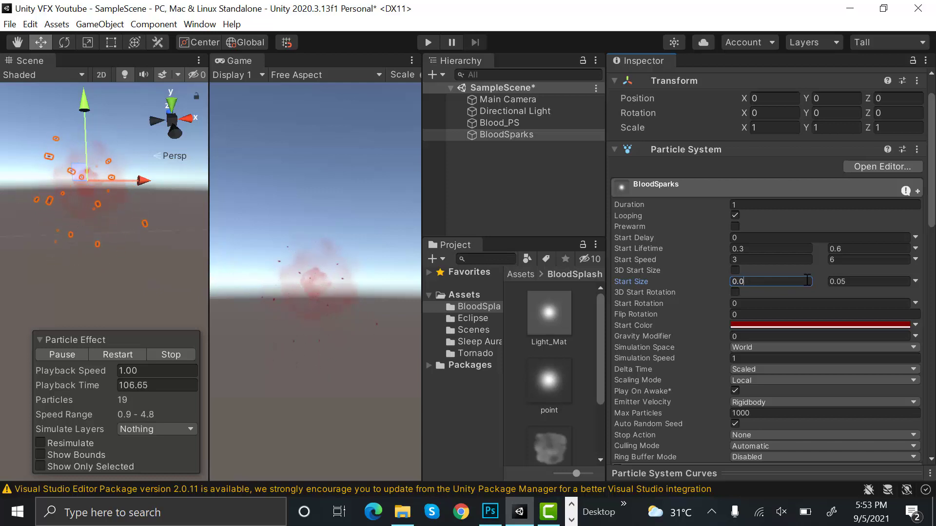
Set the BloodSparks Start Size range to 0.05–0.08 and make BloodSparks a child of Blood_PS
{"action": "left_click", "coordinate": [862, 282]}
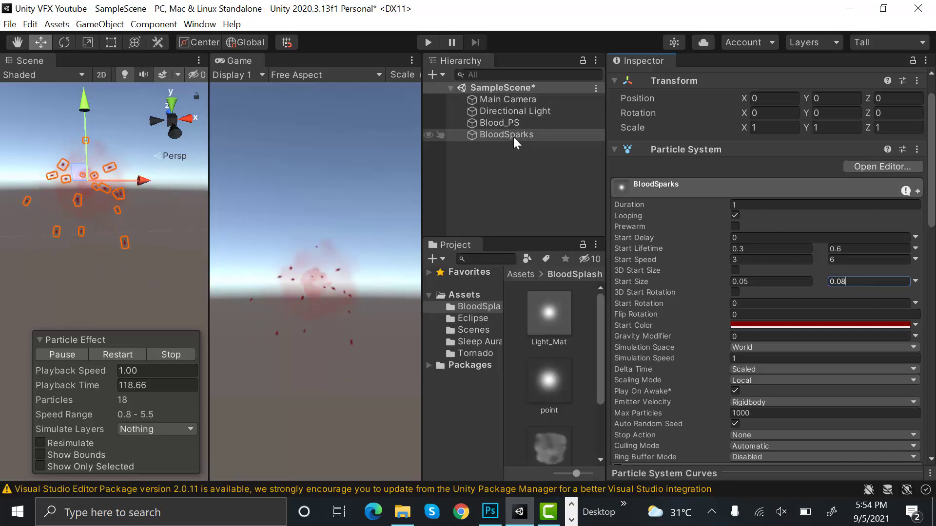
{"action": "mouse_move", "coordinate": [513, 136]}
{"action": "left_mouse_down"}
{"action": "mouse_move", "coordinate": [524, 130]}
{"action": "mouse_move", "coordinate": [518, 125]}
{"action": "left_mouse_up"}
Enable Color over Lifetime on BloodSparks, adding an opaque alpha key about a third along the gradient and setting the start alpha to 0
{"action": "scroll", "coordinate": [777, 285], "scroll_direction": "down", "scroll_amount": 15}
{"action": "scroll", "coordinate": [777, 285], "scroll_direction": "up", "scroll_amount": 10}
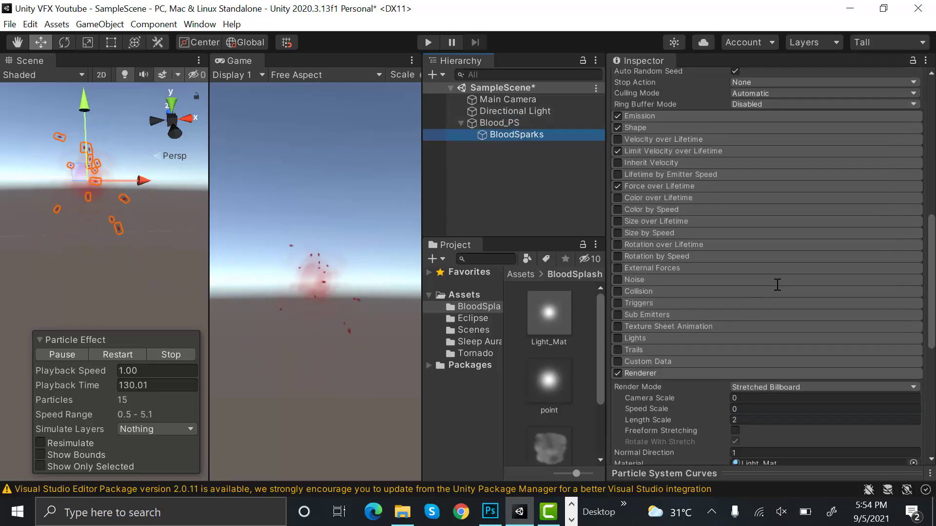
{"action": "left_click", "coordinate": [618, 218]}
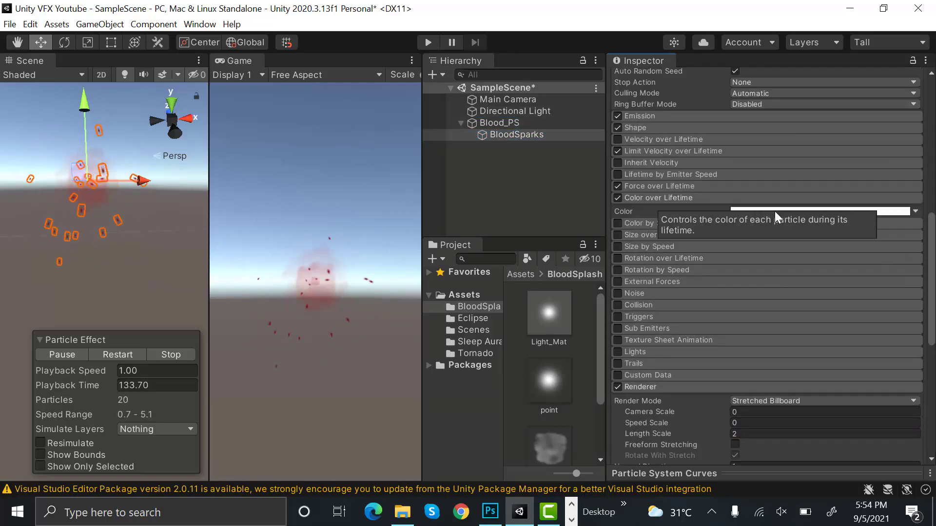
{"action": "left_click", "coordinate": [774, 212]}
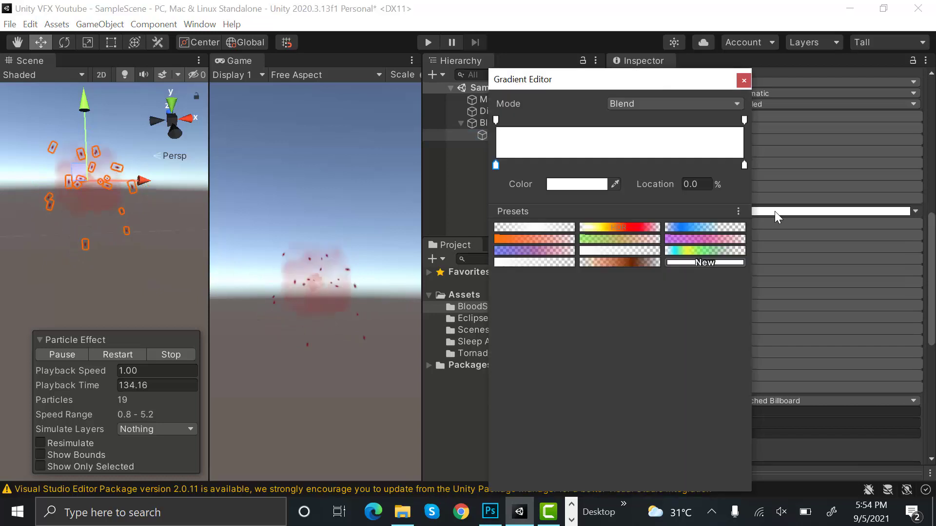
{"action": "left_click", "coordinate": [583, 120]}
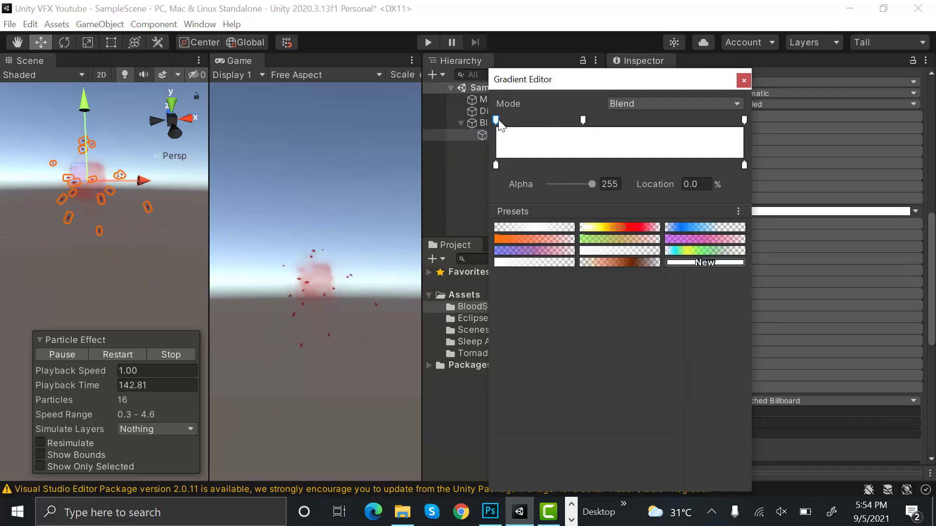
{"action": "left_click_drag", "start_coordinate": [592, 184], "coordinate": [484, 198]}
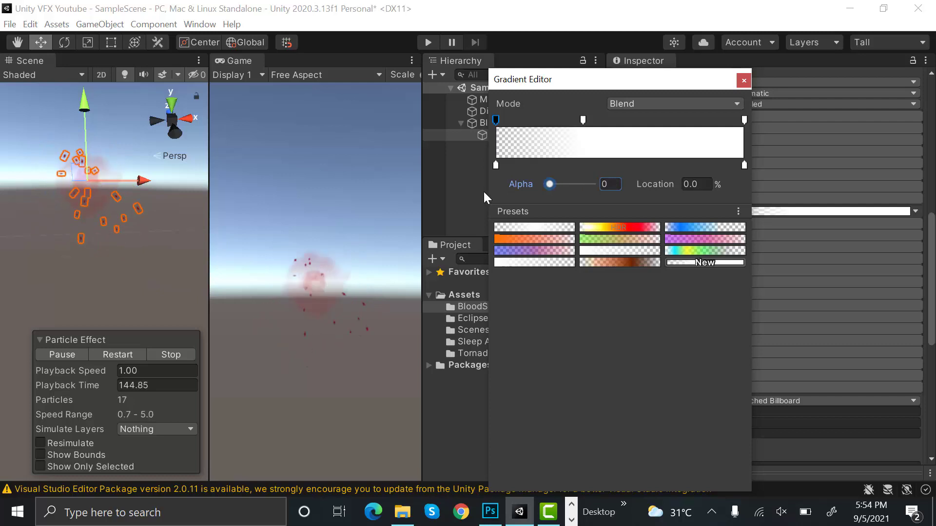
{"action": "left_click", "coordinate": [742, 81]}
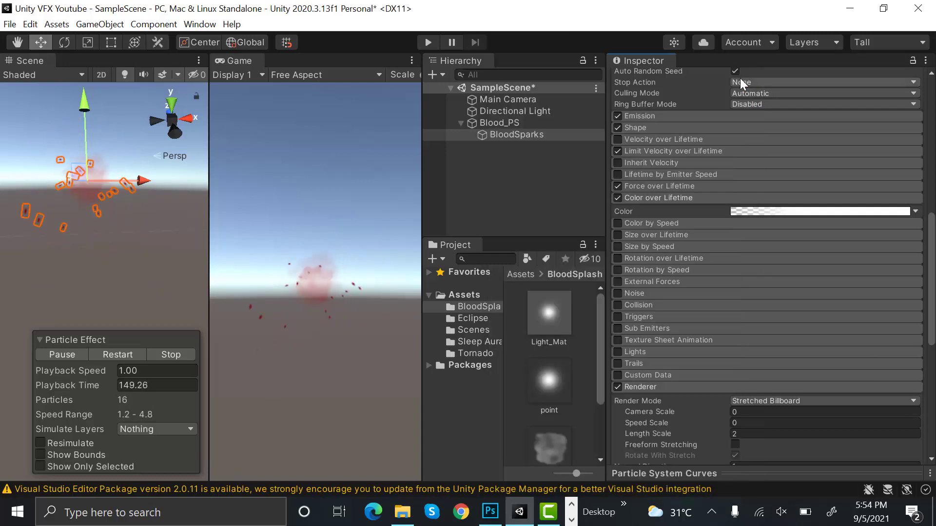
Enable Size over Lifetime on BloodSparks, apply a fast-rising curve preset and lower the curve's end key to near zero
{"action": "left_click", "coordinate": [668, 234]}
{"action": "left_click", "coordinate": [817, 258]}
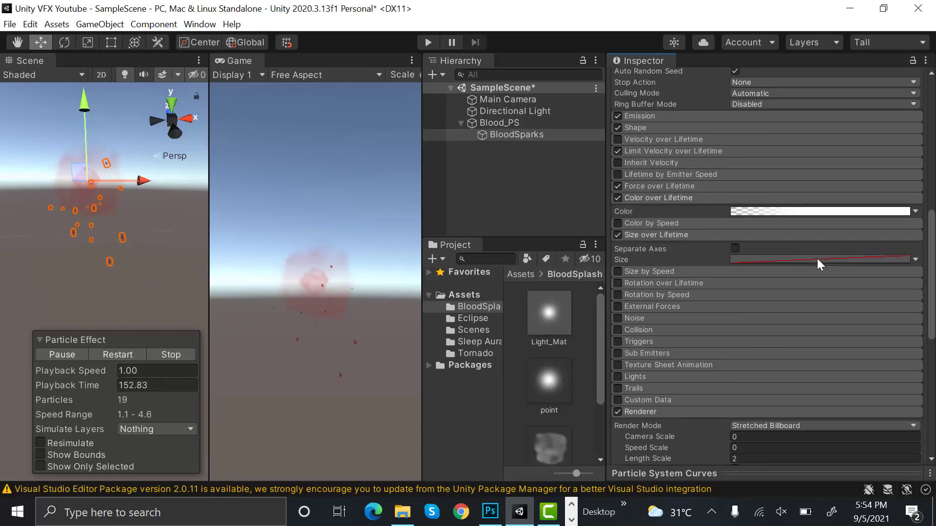
{"action": "left_click_drag", "start_coordinate": [839, 475], "coordinate": [855, 272]}
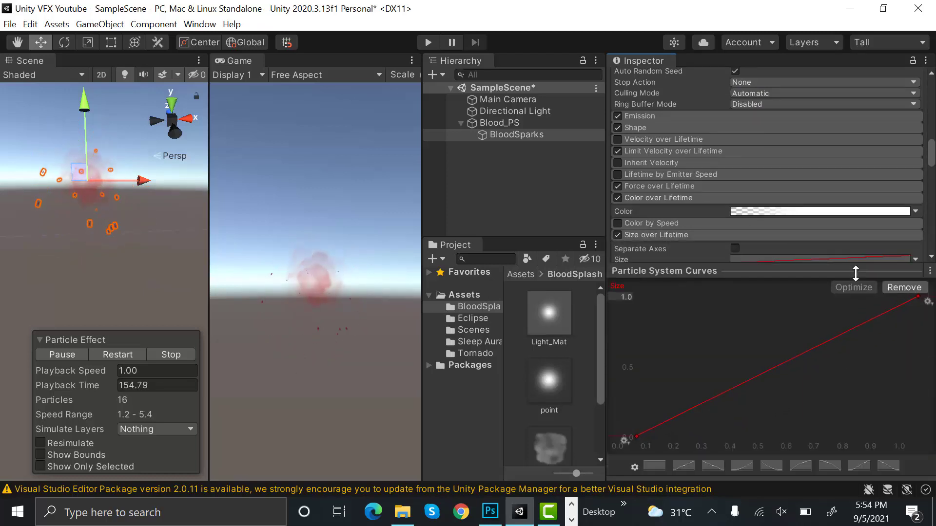
{"action": "left_click", "coordinate": [796, 466]}
{"action": "left_click_drag", "start_coordinate": [918, 299], "coordinate": [902, 428]}
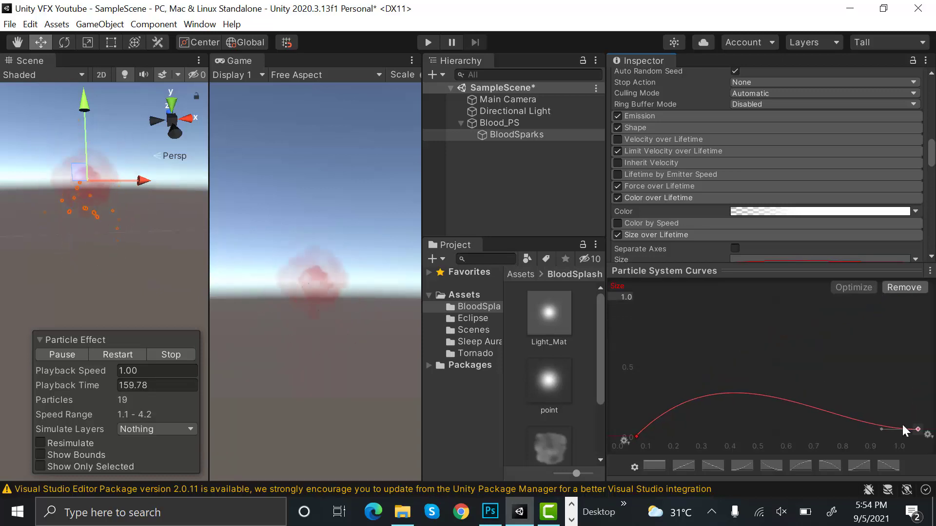
Add a size curve key at about 0.4 raised to 1.0, steepen the end tangent and collapse the color and size settings
{"action": "right_click", "coordinate": [731, 393]}
{"action": "left_click", "coordinate": [740, 399]}
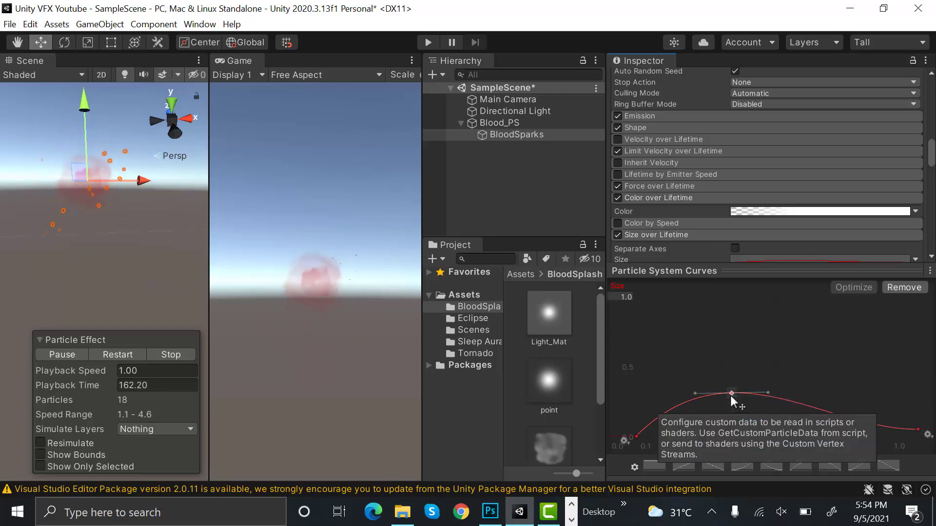
{"action": "left_click_drag", "start_coordinate": [730, 396], "coordinate": [727, 268]}
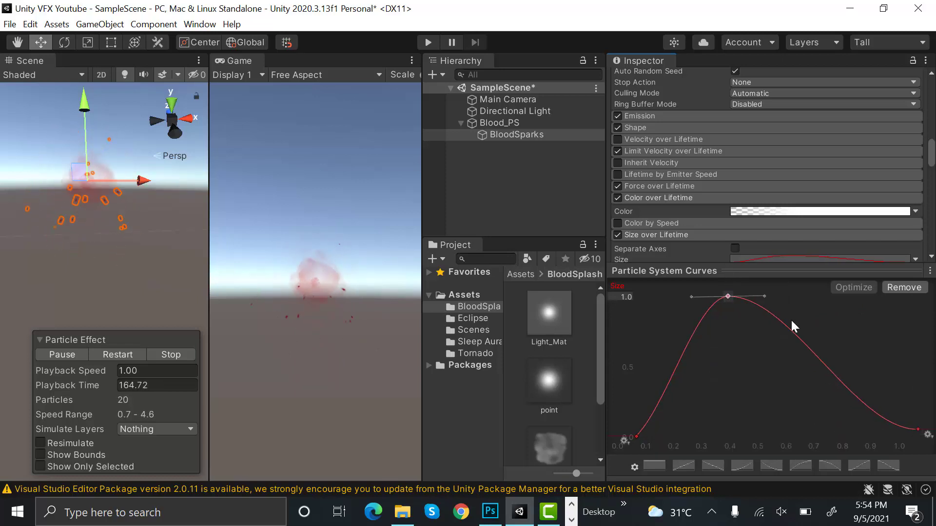
{"action": "left_click", "coordinate": [917, 430]}
{"action": "left_click_drag", "start_coordinate": [881, 429], "coordinate": [905, 402]}
{"action": "left_click_drag", "start_coordinate": [863, 271], "coordinate": [863, 473]}
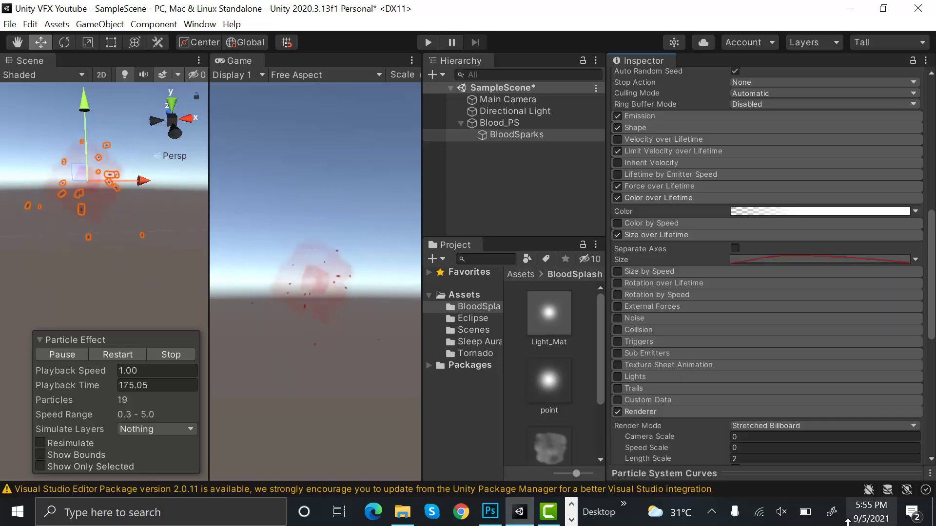
{"action": "left_click", "coordinate": [680, 199]}
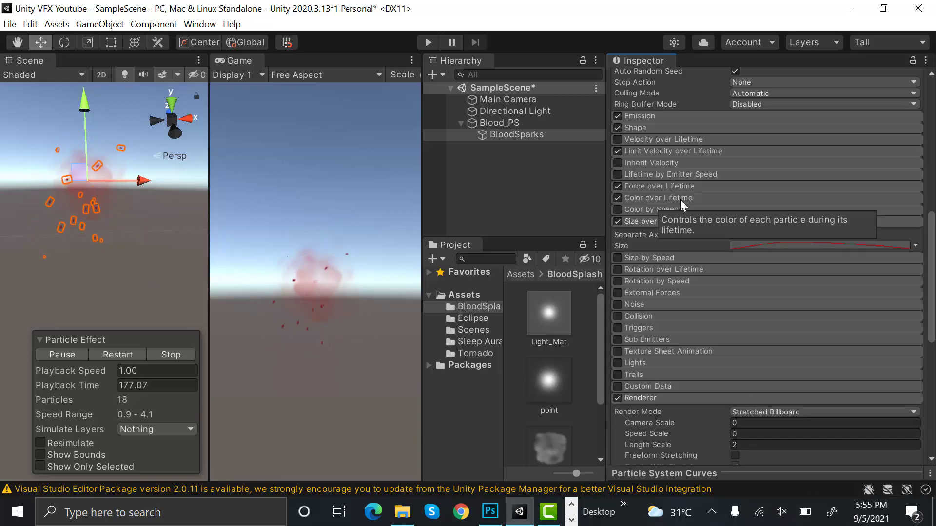
{"action": "left_click", "coordinate": [672, 222]}
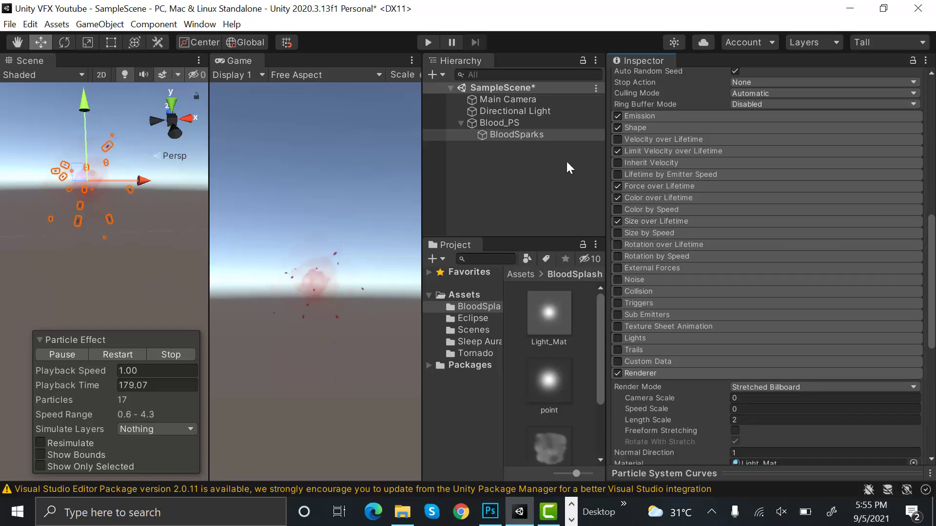
Create a separate particle system at the scene's root level, name it Blood and reset its Transform
{"action": "left_click", "coordinate": [567, 161]}
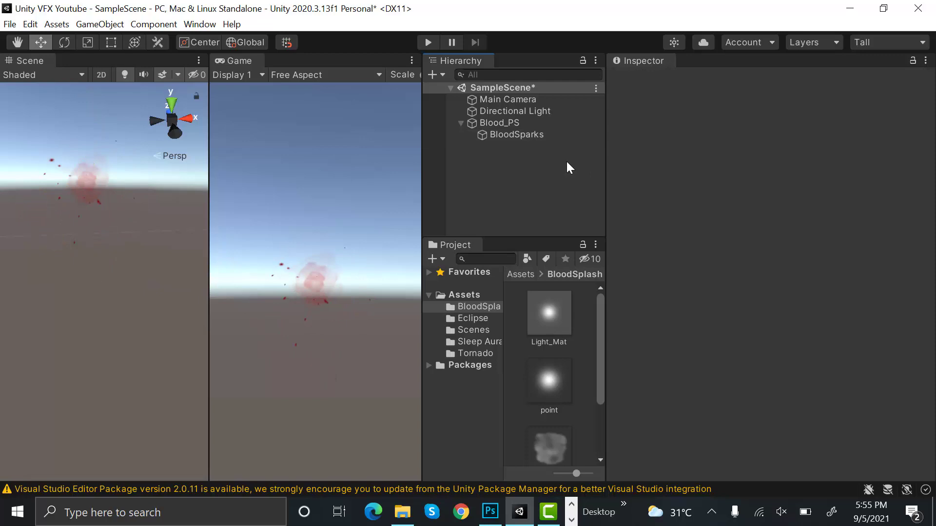
{"action": "right_click", "coordinate": [509, 150]}
{"action": "mouse_move", "coordinate": [625, 340]}
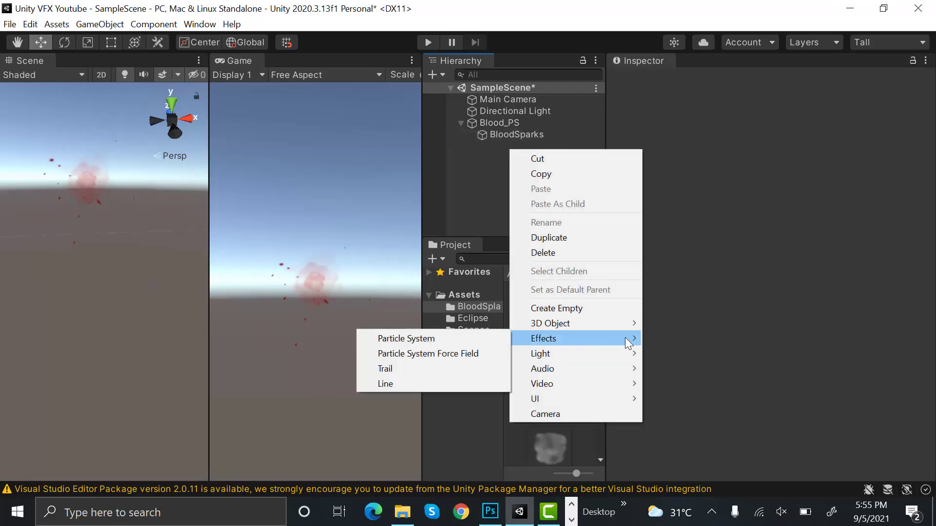
{"action": "left_click", "coordinate": [470, 339]}
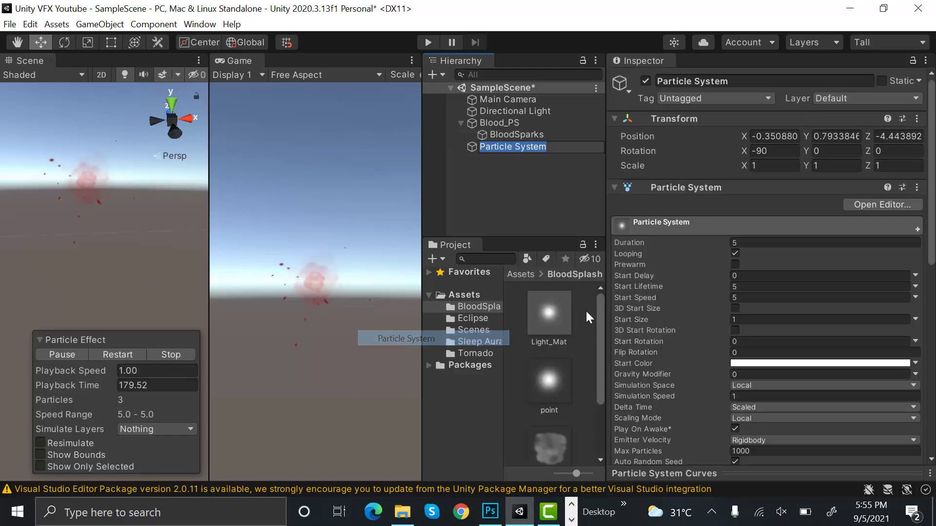
{"action": "left_click", "coordinate": [811, 83]}
{"action": "type", "text": "B"}
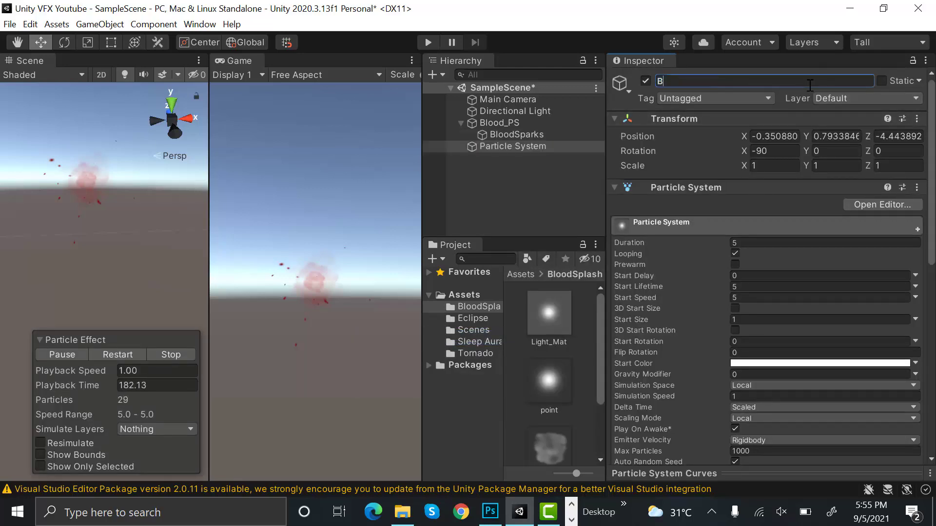
{"action": "type", "text": "lood"}
{"action": "key", "text": "Return"}
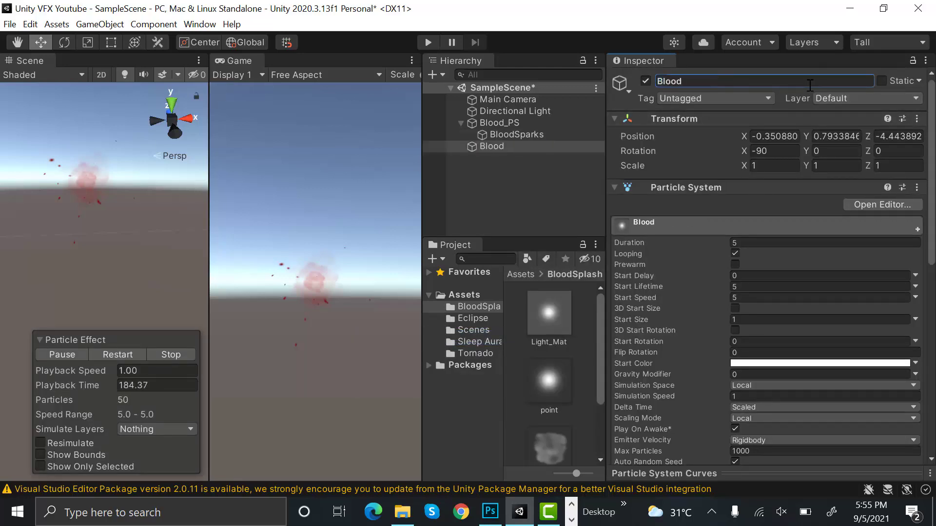
{"action": "left_click", "coordinate": [916, 119]}
{"action": "left_click", "coordinate": [900, 134]}
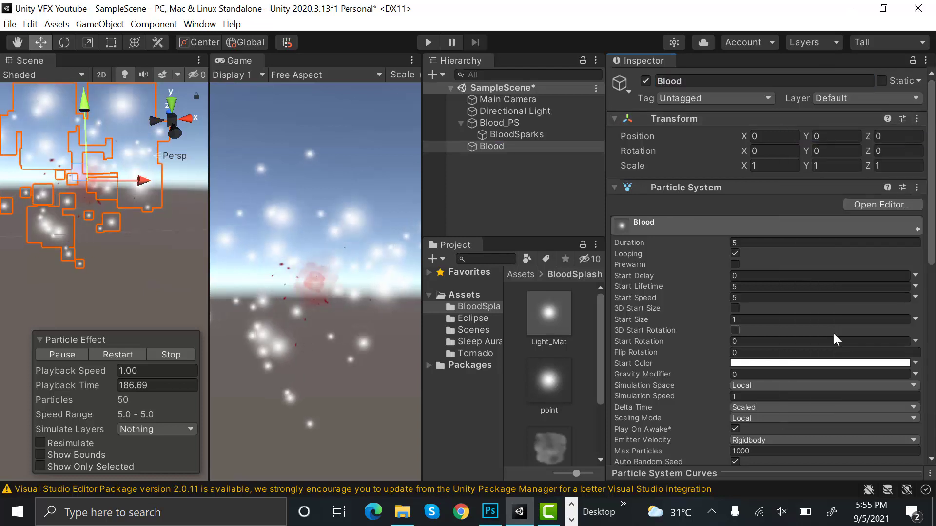
Set the Blood renderer's Max Particle Size to 3 and its Render Mode to Stretched Billboard
{"action": "scroll", "coordinate": [832, 332], "scroll_direction": "down", "scroll_amount": 10}
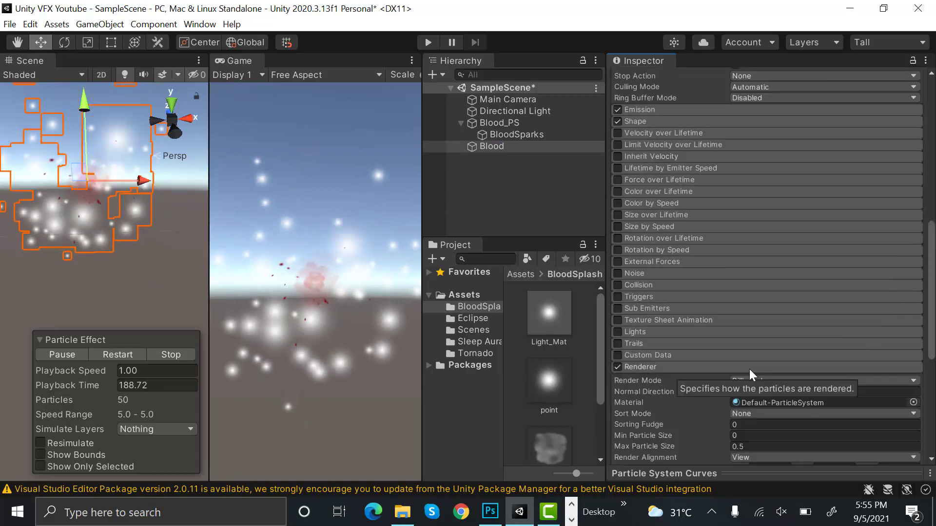
{"action": "scroll", "coordinate": [750, 369], "scroll_direction": "down", "scroll_amount": 3}
{"action": "left_click", "coordinate": [749, 372]}
{"action": "type", "text": "3"}
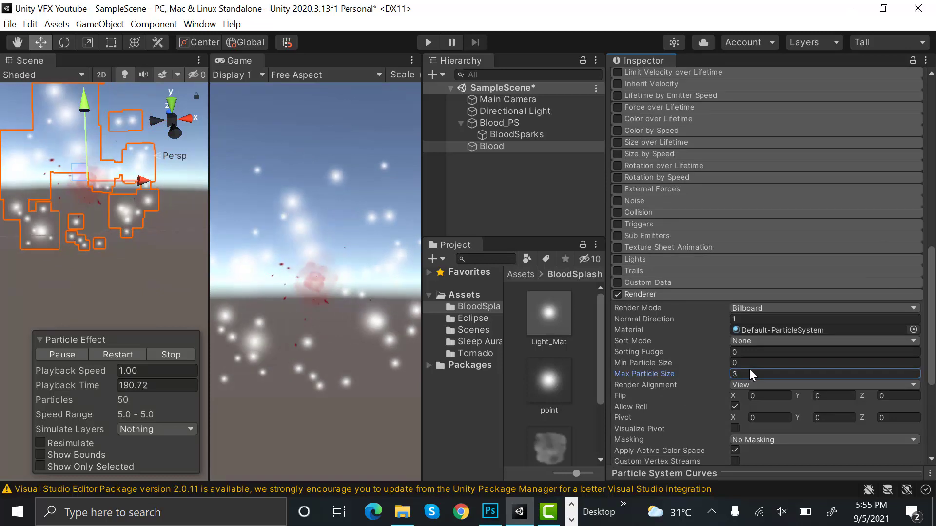
{"action": "left_click", "coordinate": [805, 310]}
{"action": "left_click", "coordinate": [795, 335]}
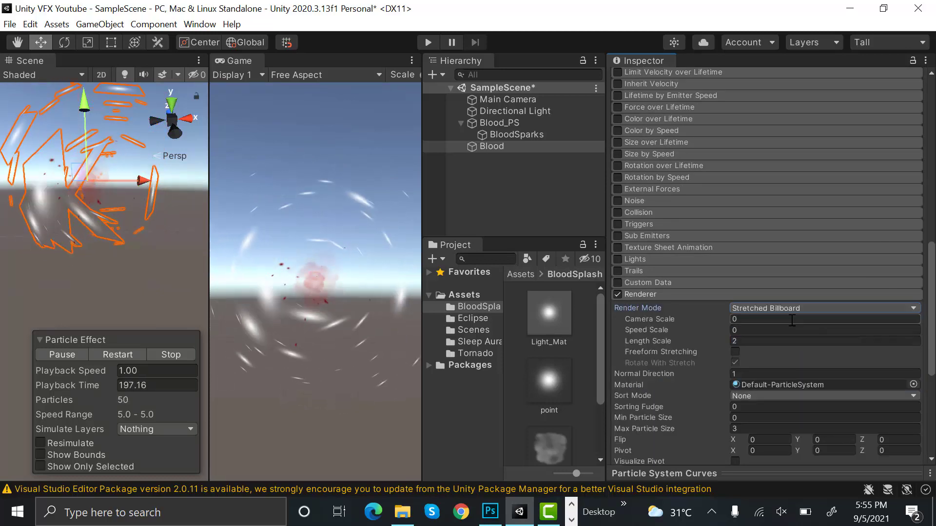
Set the Length Scale of the Blood renderer to 0.9
{"action": "left_click", "coordinate": [768, 329]}
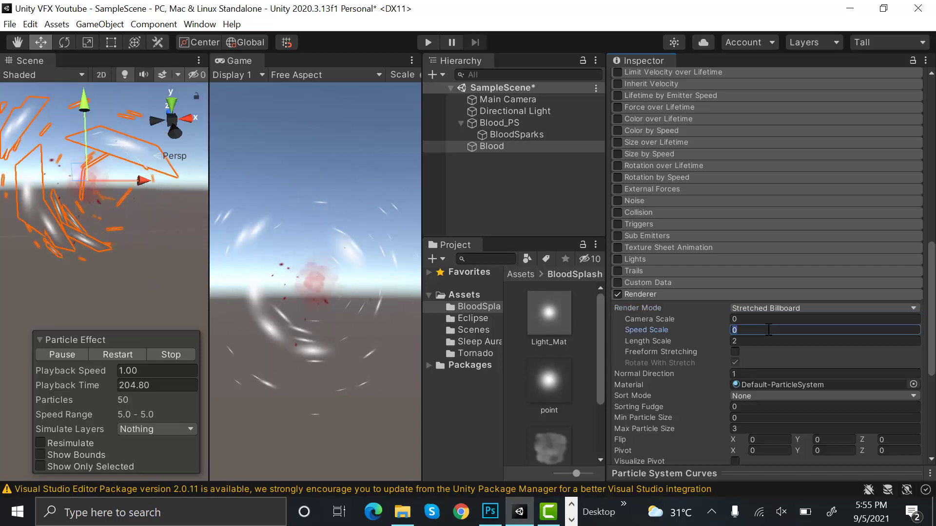
{"action": "left_click", "coordinate": [745, 341]}
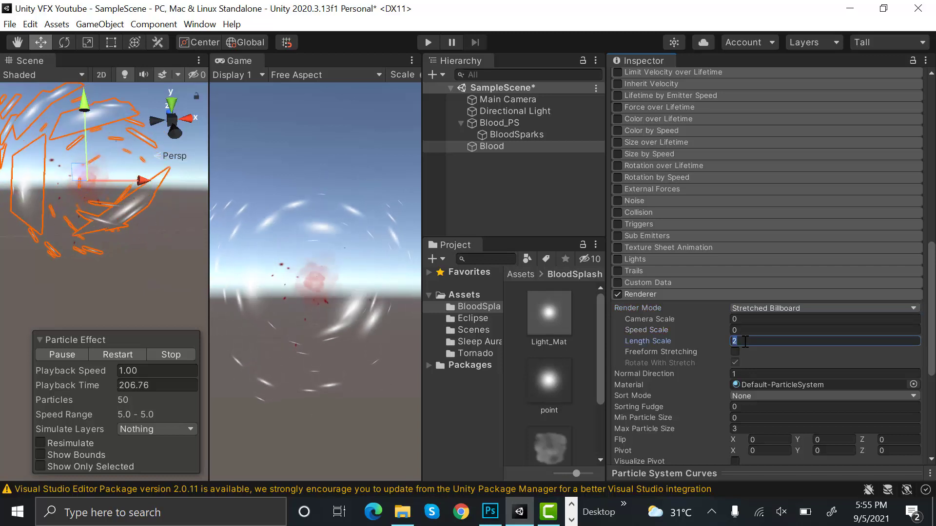
{"action": "type", "text": "0."}
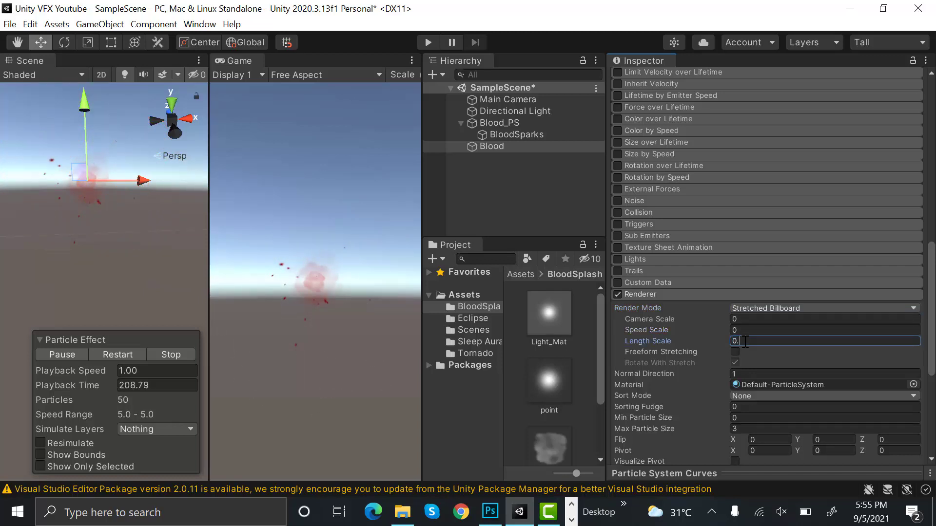
{"action": "type", "text": "9"}
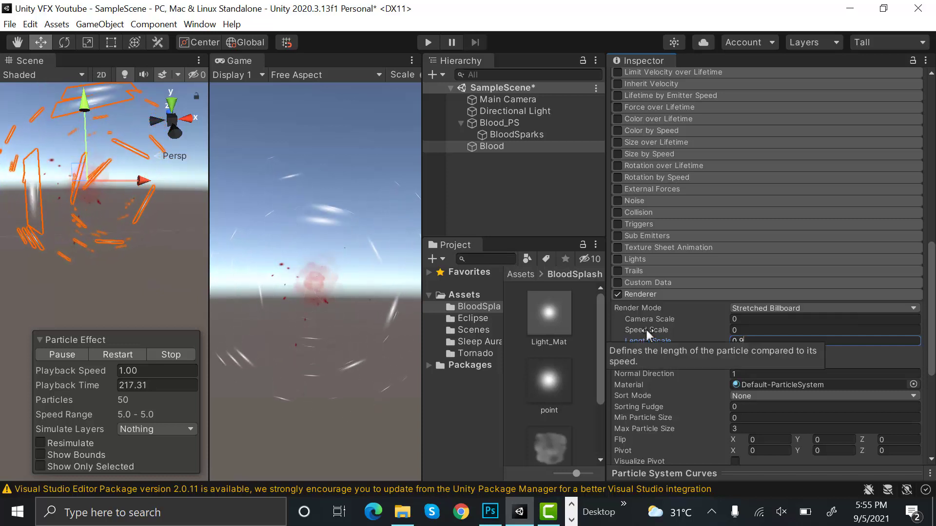
Open BloodAnim1.png from the desktop to examine the frames of the blood splash sprite sheet
{"action": "key", "text": "super+d"}
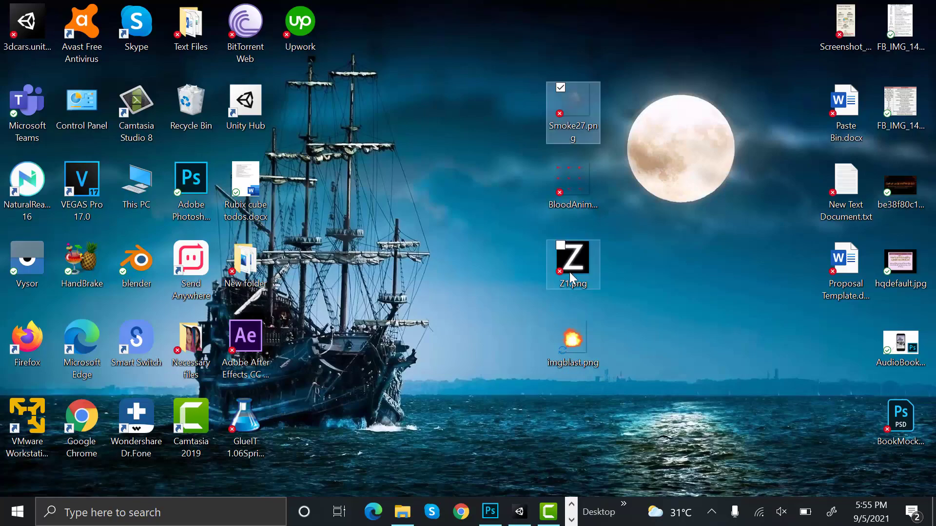
{"action": "double_click", "coordinate": [581, 189]}
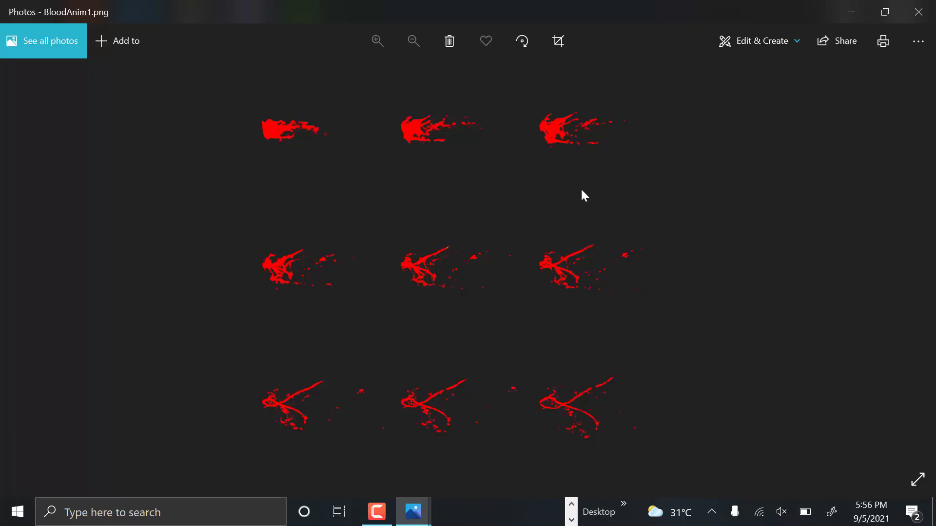
{"action": "key", "text": "super+d"}
Switch to Photoshop, add a new layer to the Smoke document, hide Layer 2 and show the black Background
{"action": "left_click", "coordinate": [570, 504]}
{"action": "left_click", "coordinate": [490, 511]}
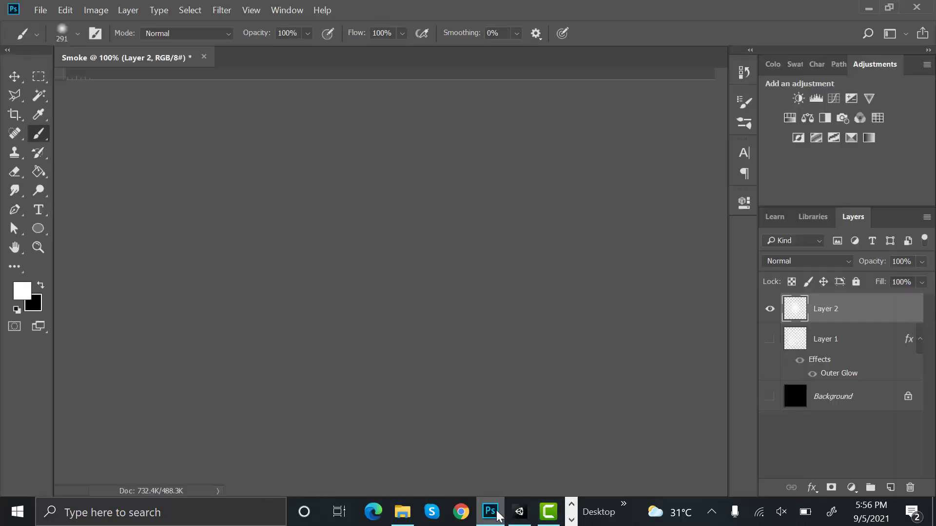
{"action": "left_click", "coordinate": [890, 488]}
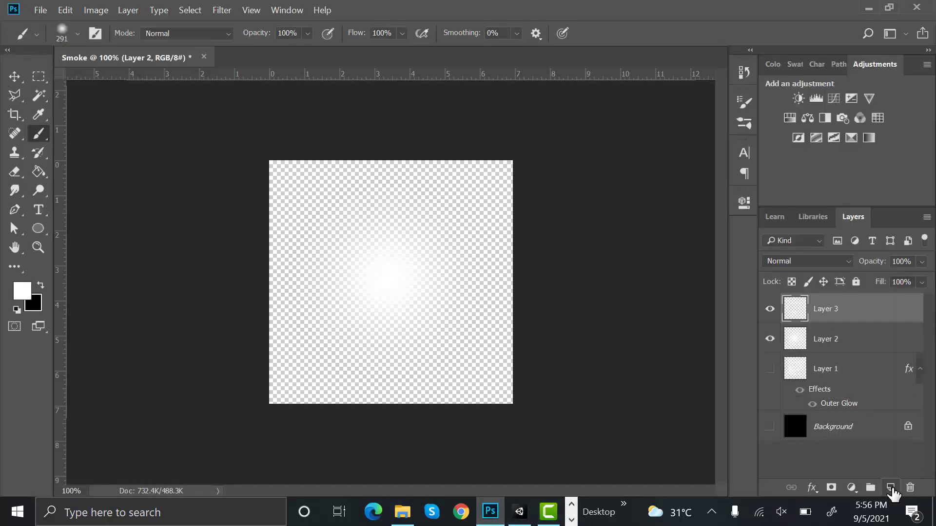
{"action": "left_click", "coordinate": [768, 339]}
{"action": "left_click", "coordinate": [770, 427]}
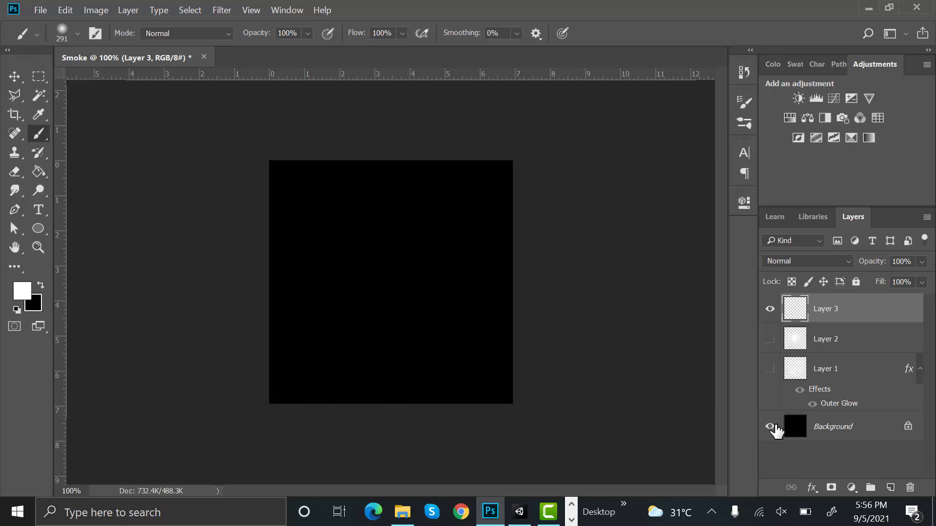
Place BloodAnim1.png from the desktop into the Smoke document, scaled to about 516% and shifted slightly right of centre
{"action": "left_click", "coordinate": [14, 78]}
{"action": "left_click", "coordinate": [933, 512]}
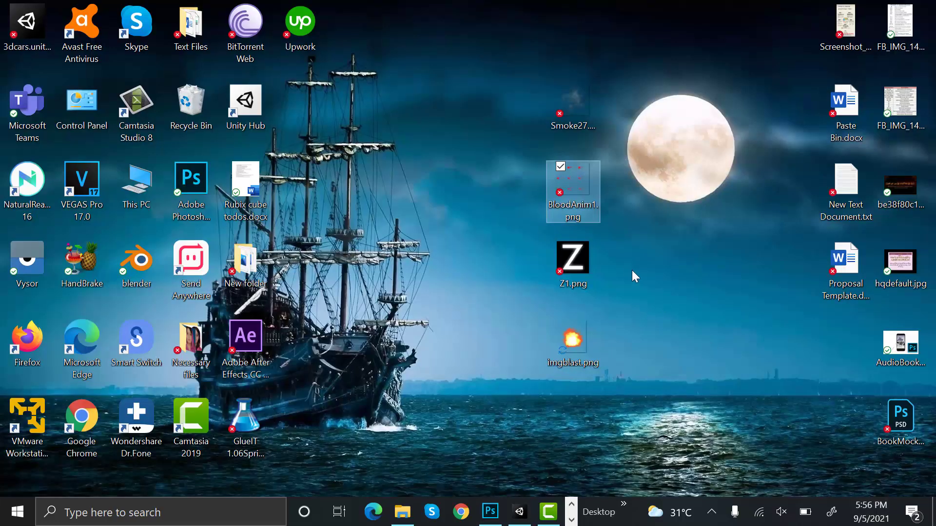
{"action": "left_click_drag", "start_coordinate": [579, 179], "coordinate": [403, 365]}
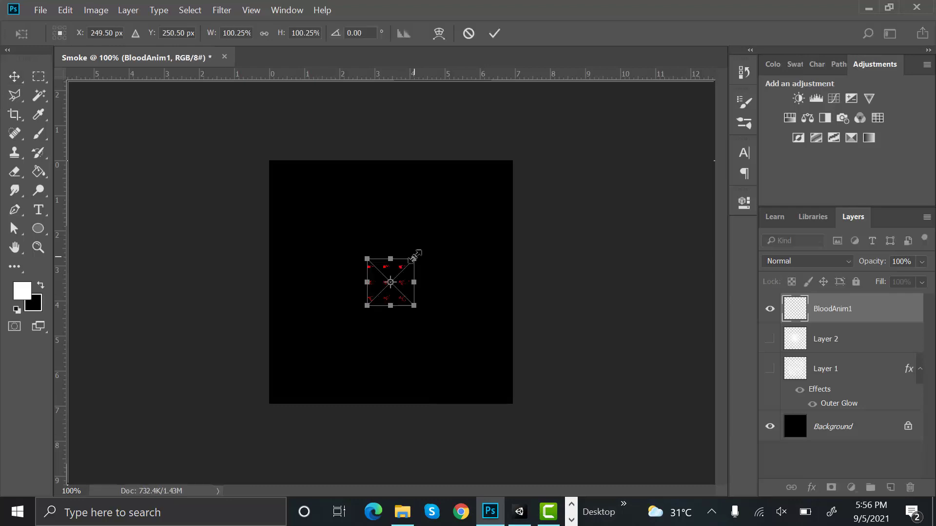
{"action": "left_click_drag", "start_coordinate": [413, 257], "coordinate": [519, 165], "text": "alt"}
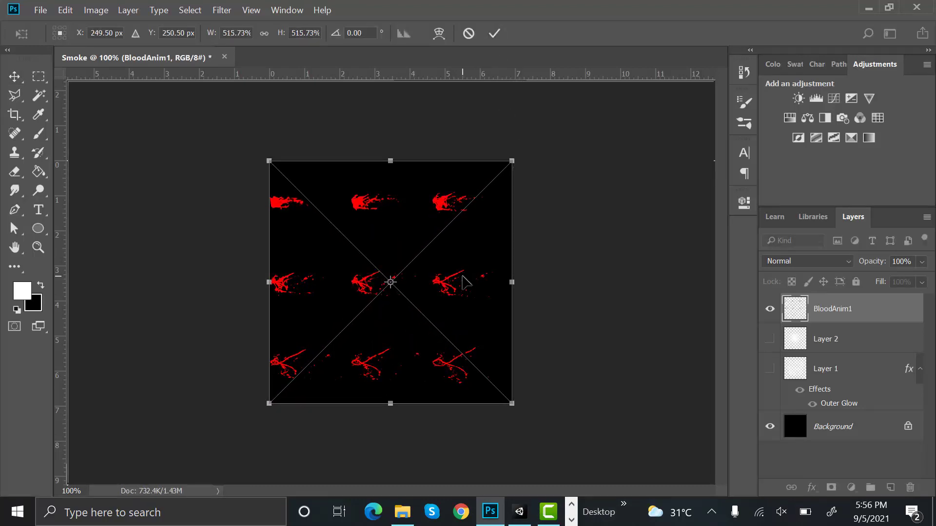
{"action": "left_click_drag", "start_coordinate": [462, 275], "coordinate": [476, 275]}
{"action": "left_click", "coordinate": [497, 33]}
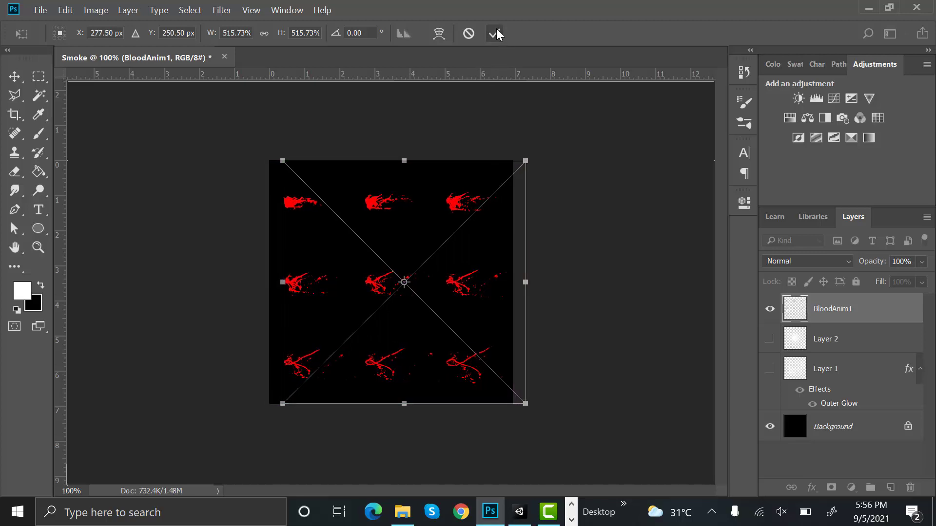
{"action": "left_click", "coordinate": [622, 324]}
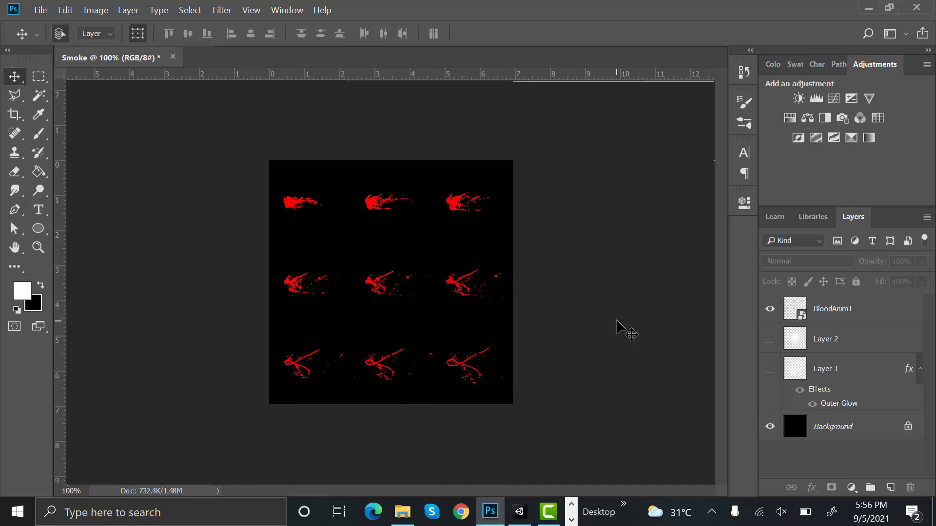
Set the BloodAnim1 layer's opacity to 20% and add a new empty layer above it
{"action": "left_click", "coordinate": [865, 318]}
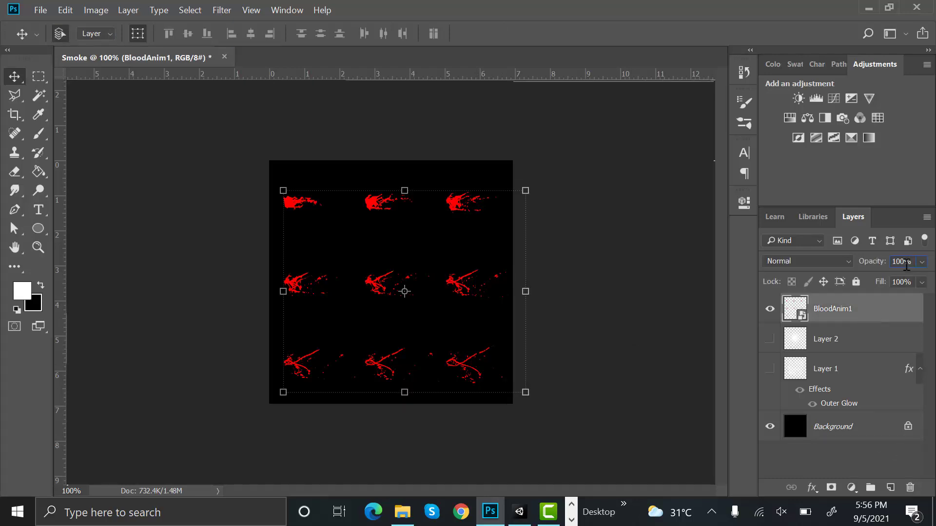
{"action": "key", "text": "BackSpace"}
{"action": "key", "text": "BackSpace"}
{"action": "key", "text": "BackSpace"}
{"action": "key", "text": "BackSpace"}
{"action": "type", "text": "20"}
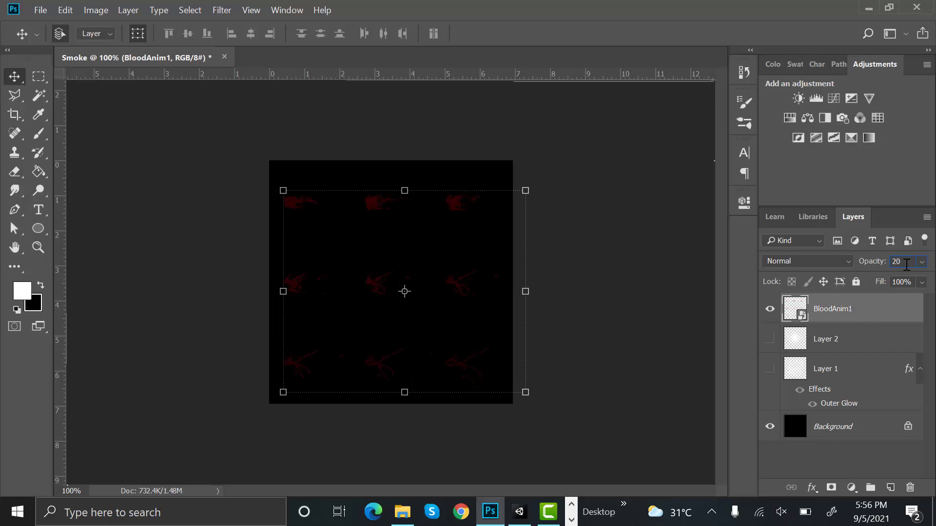
{"action": "left_click", "coordinate": [890, 488]}
Set up the Brush tool with the Hard Round tip at 7 px and red as the painting colour
{"action": "scroll", "coordinate": [513, 294], "scroll_direction": "up", "scroll_amount": 1, "text": "alt"}
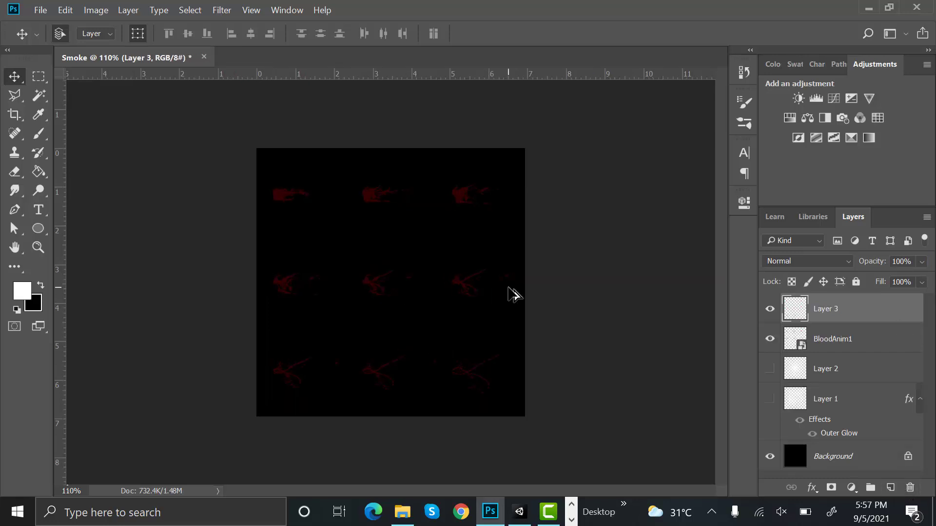
{"action": "scroll", "coordinate": [513, 293], "scroll_direction": "up", "scroll_amount": 3, "text": "alt"}
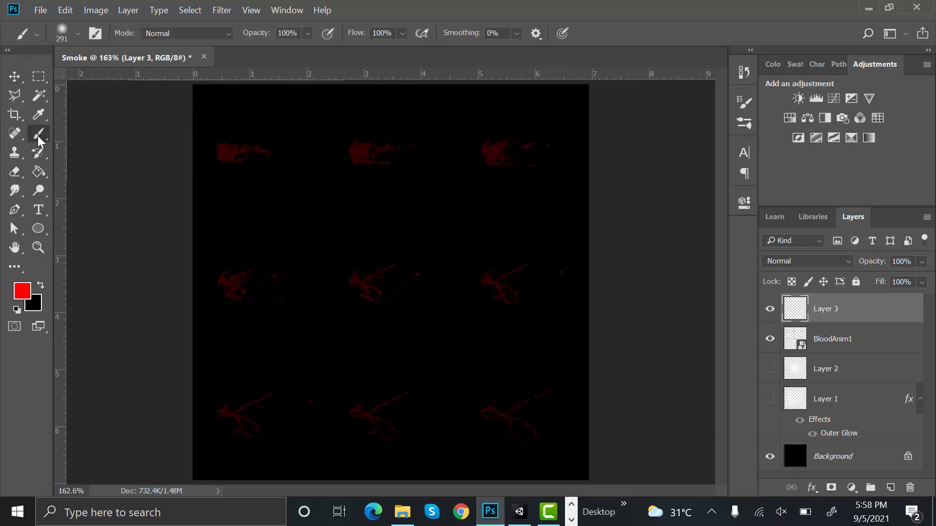
{"action": "right_click", "coordinate": [39, 140]}
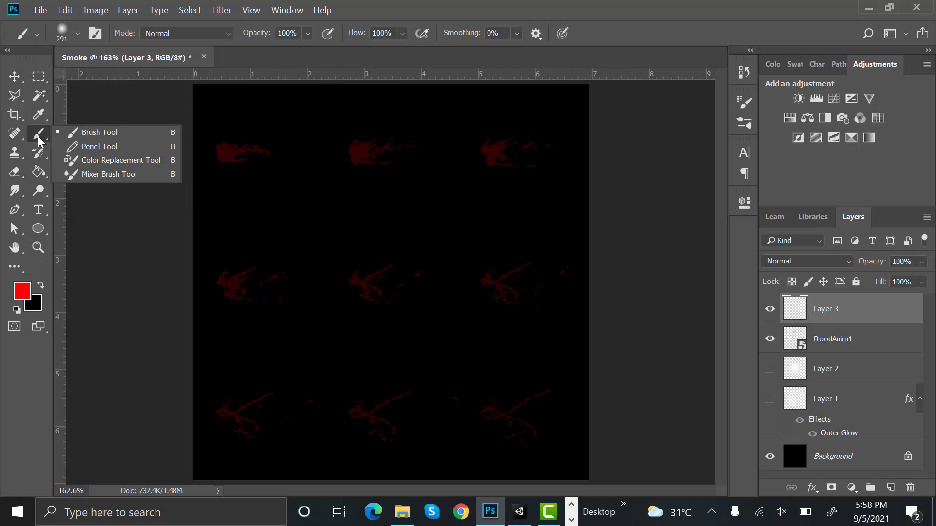
{"action": "left_click", "coordinate": [89, 133]}
{"action": "left_click", "coordinate": [79, 33]}
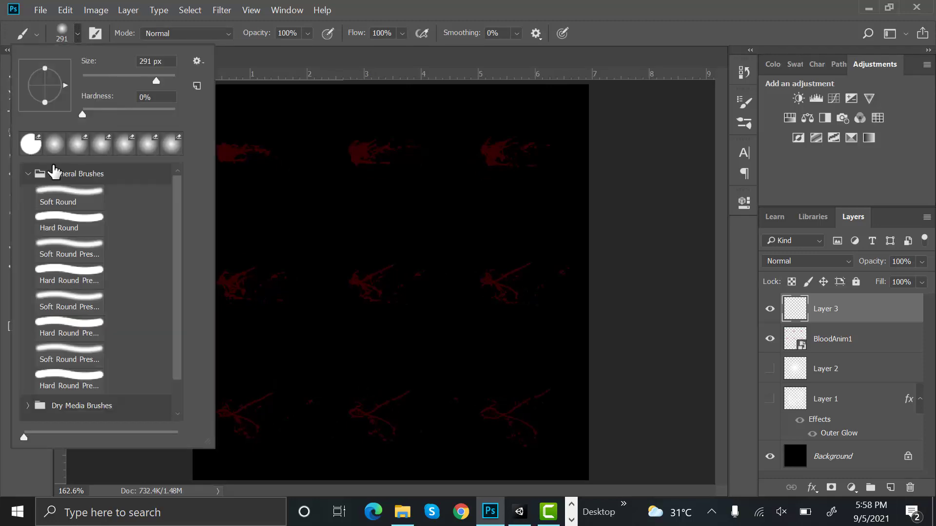
{"action": "left_click", "coordinate": [73, 222]}
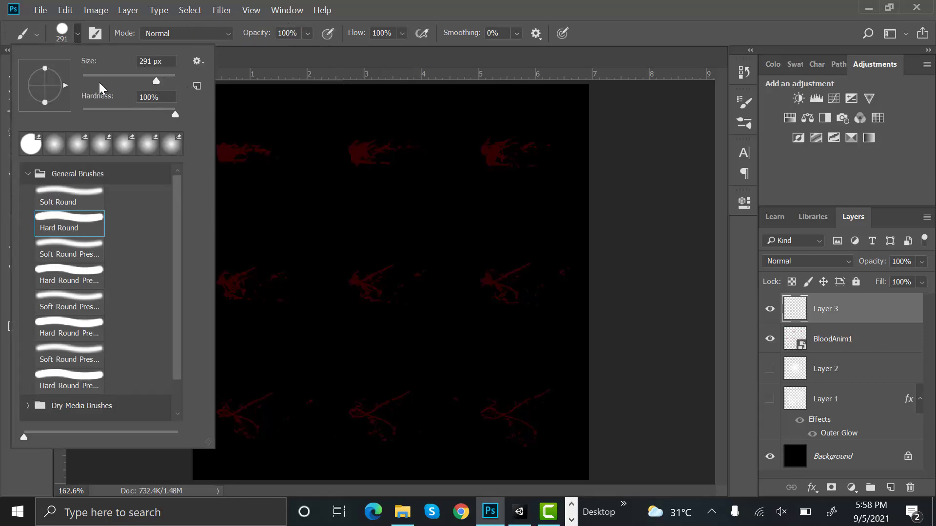
{"action": "left_click_drag", "start_coordinate": [100, 78], "coordinate": [84, 80]}
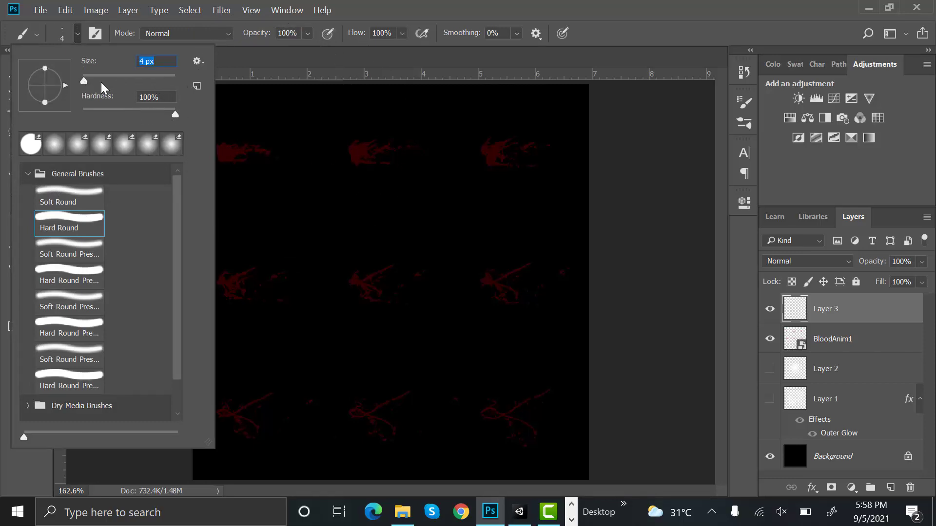
{"action": "left_click_drag", "start_coordinate": [145, 63], "coordinate": [132, 63]}
{"action": "key", "text": "Up"}
{"action": "key", "text": "Return"}
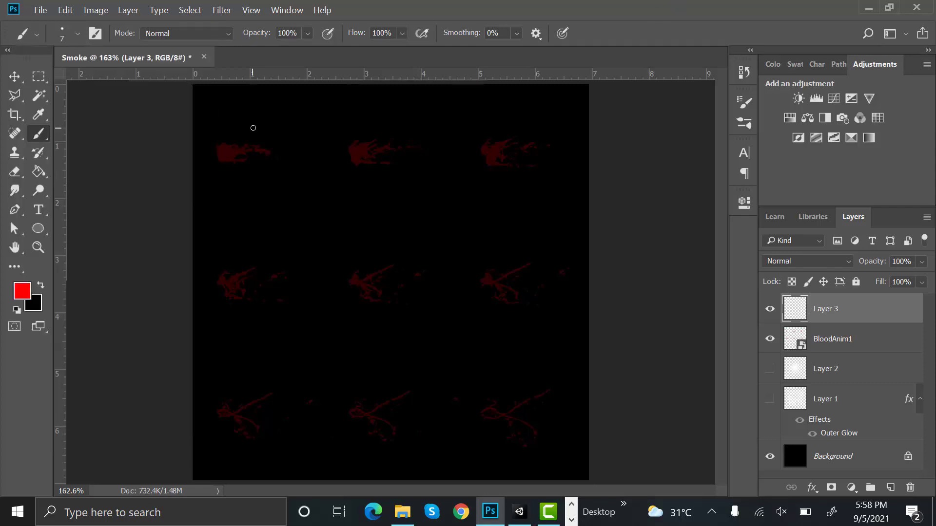
Trace the first splash of the top row in red on Layer 3, checking the BloodAnim1 reference layer beforehand
{"action": "scroll", "coordinate": [102, 274], "scroll_direction": "up", "scroll_amount": 2, "text": "alt"}
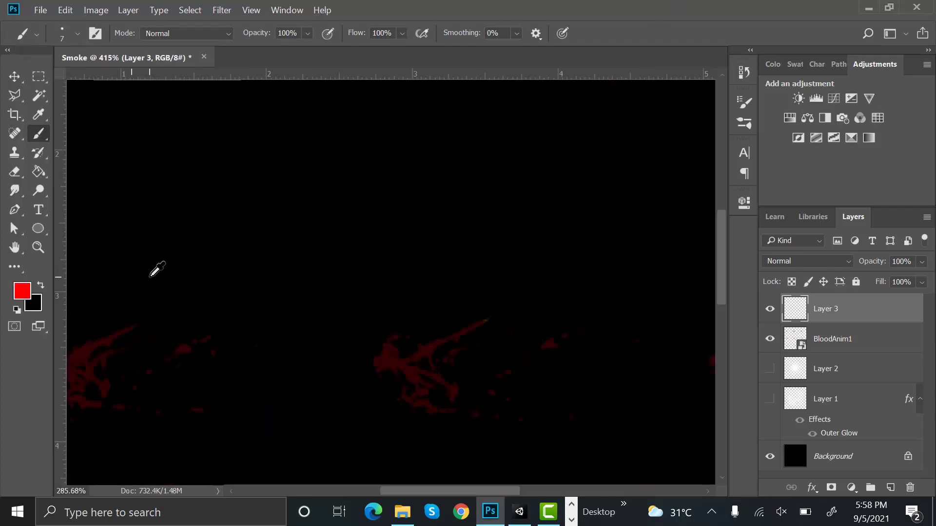
{"action": "scroll", "coordinate": [171, 264], "scroll_direction": "up", "scroll_amount": 2}
{"action": "scroll", "coordinate": [169, 200], "scroll_direction": "down", "scroll_amount": 2, "text": "alt"}
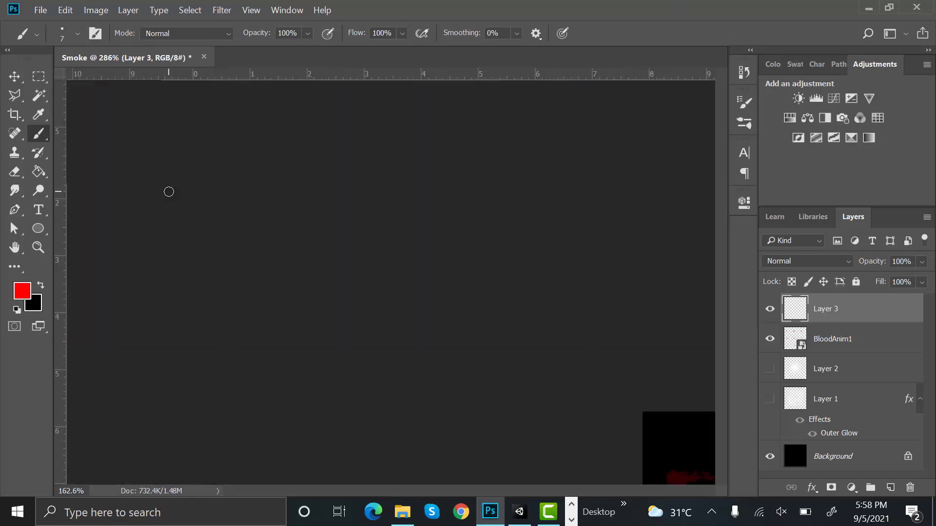
{"action": "scroll", "coordinate": [219, 131], "scroll_direction": "up", "scroll_amount": 4, "text": "alt"}
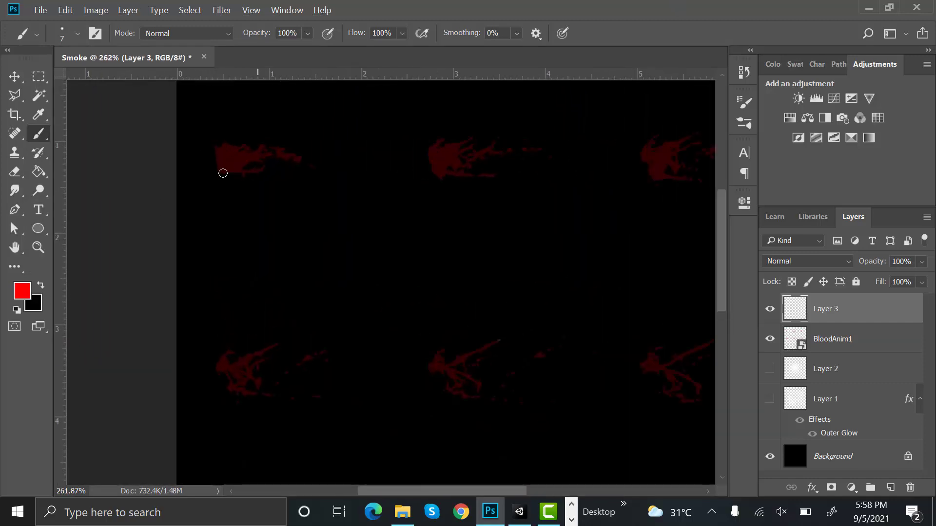
{"action": "left_click", "coordinate": [871, 337]}
{"action": "left_click", "coordinate": [768, 339]}
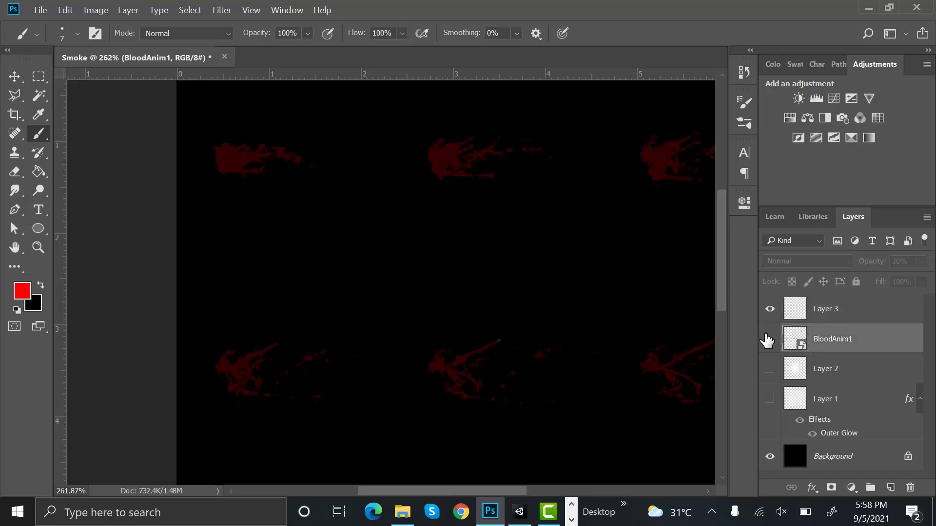
{"action": "left_click", "coordinate": [770, 339]}
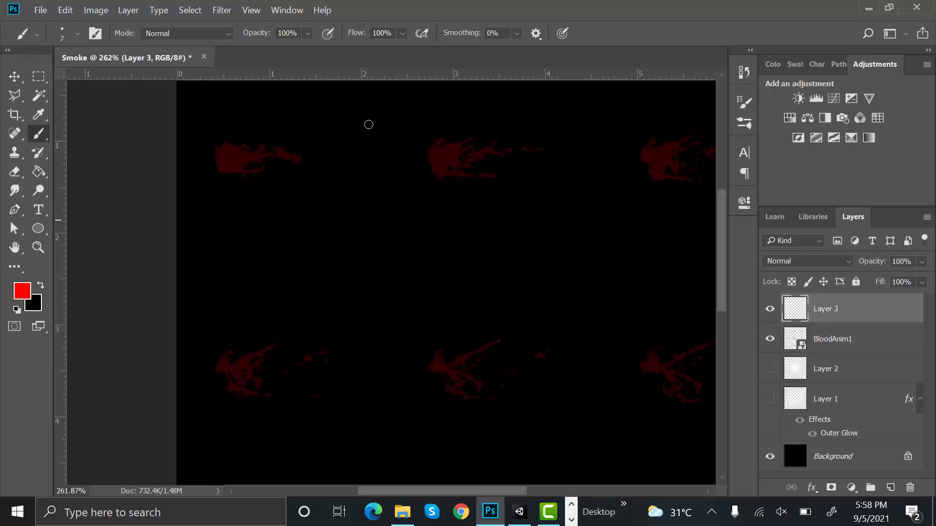
{"action": "mouse_move", "coordinate": [216, 147]}
{"action": "left_mouse_down"}
{"action": "mouse_move", "coordinate": [224, 173]}
{"action": "mouse_move", "coordinate": [225, 147]}
{"action": "mouse_move", "coordinate": [234, 153]}
{"action": "mouse_move", "coordinate": [241, 146]}
{"action": "mouse_move", "coordinate": [246, 160]}
{"action": "mouse_move", "coordinate": [272, 148]}
{"action": "mouse_move", "coordinate": [296, 156]}
{"action": "left_mouse_up"}
Set the brush size to 6 px and trace the second splash of the top row
{"action": "left_click", "coordinate": [78, 34]}
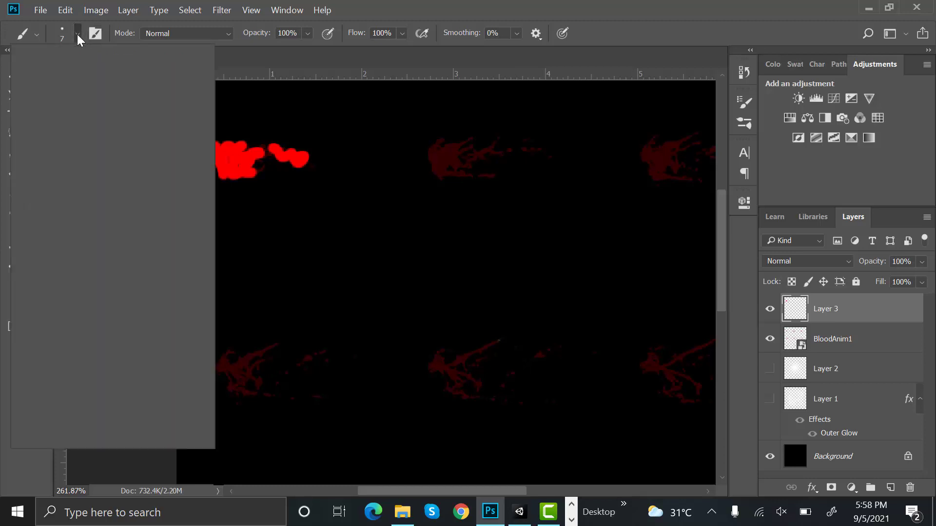
{"action": "left_click", "coordinate": [135, 61]}
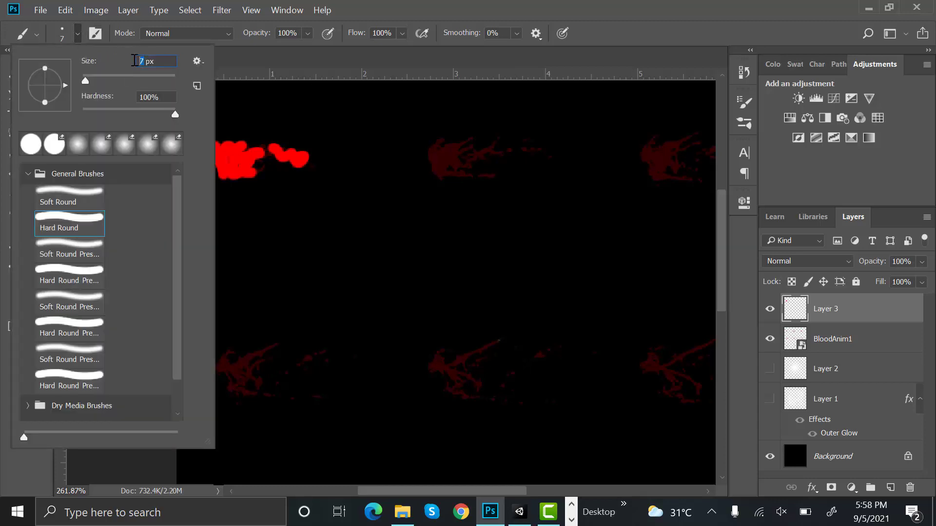
{"action": "type", "text": "6"}
{"action": "key", "text": "Return"}
{"action": "left_click_drag", "start_coordinate": [454, 150], "coordinate": [525, 149]}
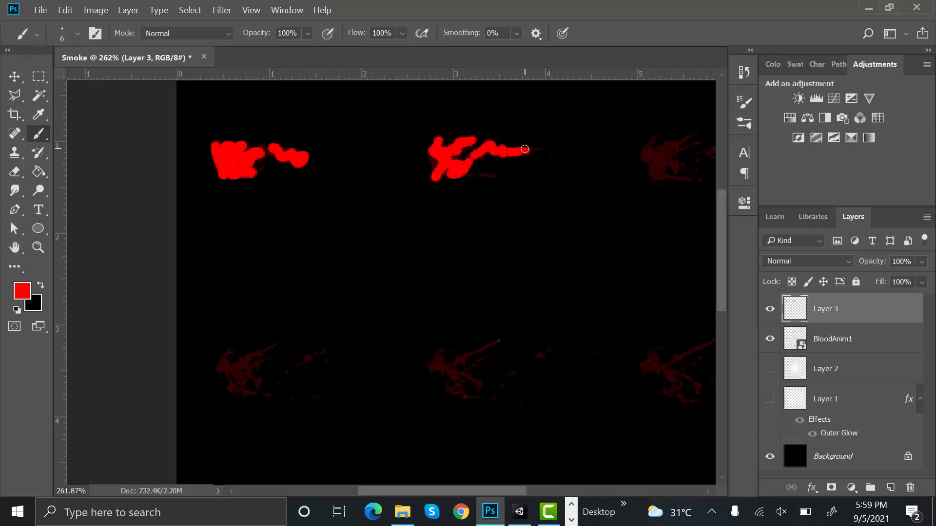
Set the brush size to 5 px and trace the third splash of the top row
{"action": "left_click", "coordinate": [77, 33]}
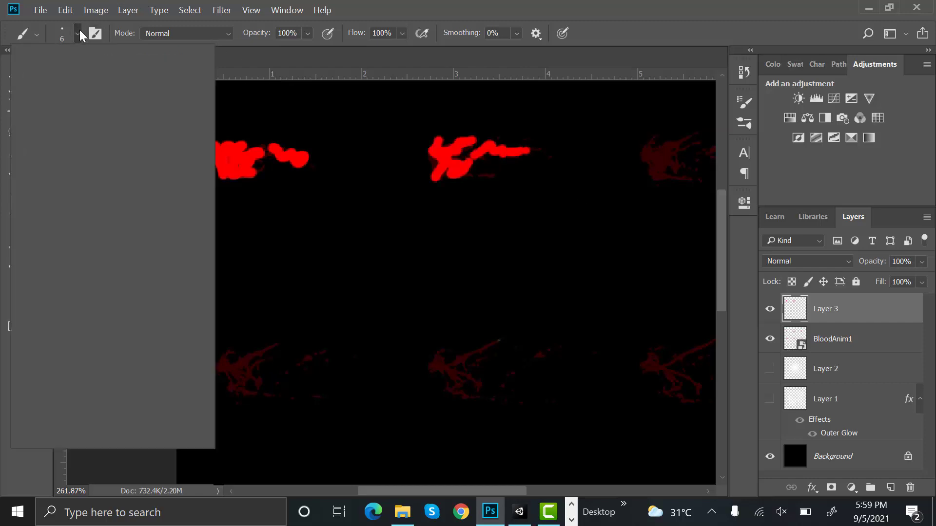
{"action": "left_click_drag", "start_coordinate": [146, 59], "coordinate": [135, 59]}
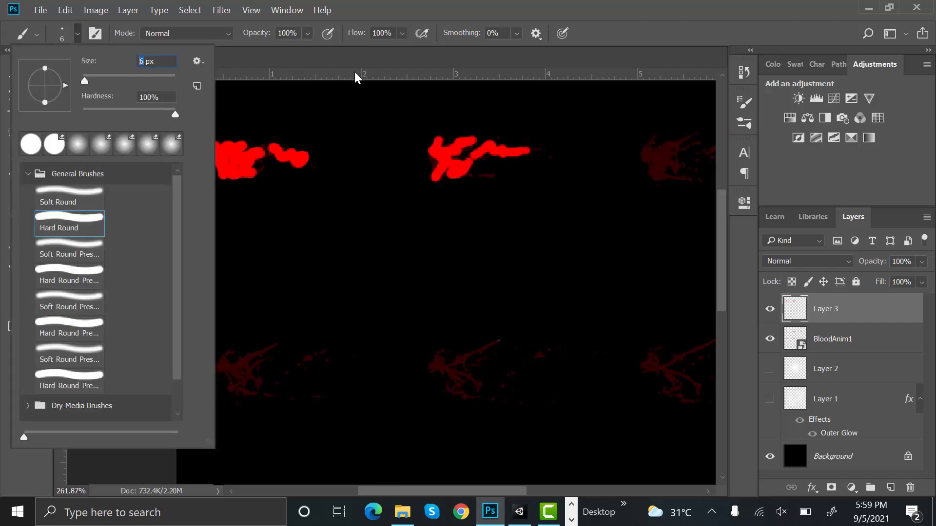
{"action": "type", "text": "5"}
{"action": "key", "text": "Return"}
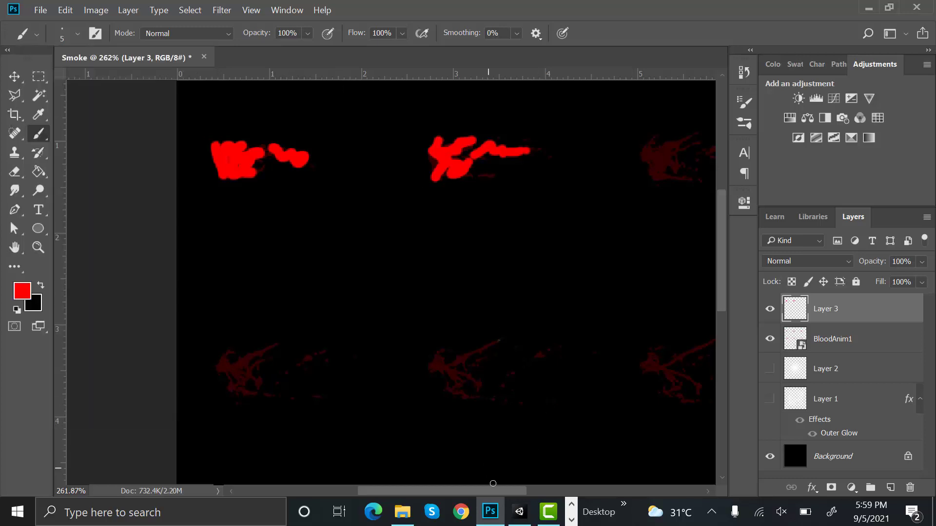
{"action": "left_click_drag", "start_coordinate": [433, 492], "coordinate": [502, 491]}
{"action": "mouse_move", "coordinate": [388, 137]}
{"action": "left_mouse_down"}
{"action": "mouse_move", "coordinate": [391, 169]}
{"action": "mouse_move", "coordinate": [487, 146]}
{"action": "left_mouse_up"}
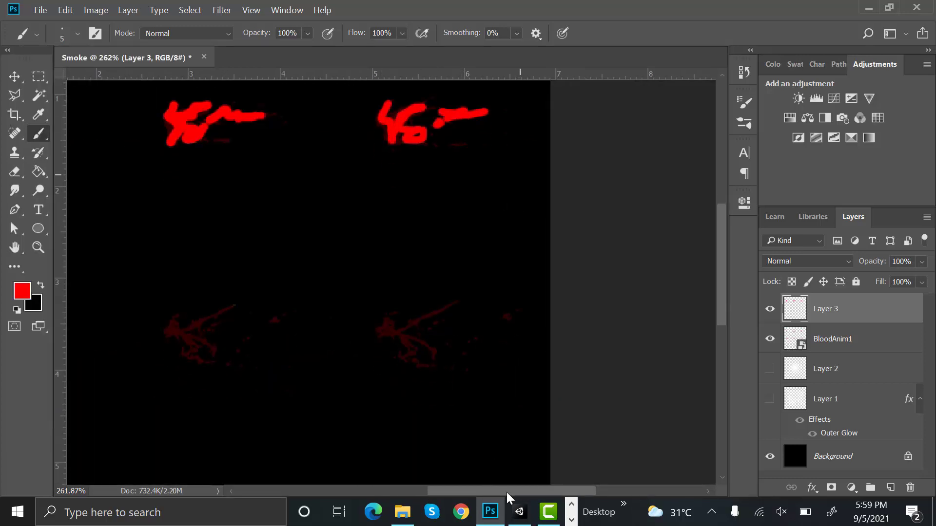
Set the brush size to 4 px and trace the first splash of the middle row with its loose streaks
{"action": "scroll", "coordinate": [293, 147], "scroll_direction": "left", "scroll_amount": 5}
{"action": "left_click", "coordinate": [77, 33]}
{"action": "double_click", "coordinate": [146, 61]}
{"action": "type", "text": "4"}
{"action": "key", "text": "Return"}
{"action": "mouse_move", "coordinate": [215, 322]}
{"action": "left_mouse_down"}
{"action": "mouse_move", "coordinate": [268, 300]}
{"action": "mouse_move", "coordinate": [234, 341]}
{"action": "mouse_move", "coordinate": [251, 354]}
{"action": "left_mouse_up"}
{"action": "left_click_drag", "start_coordinate": [276, 345], "coordinate": [280, 333]}
{"action": "mouse_move", "coordinate": [304, 314]}
{"action": "left_mouse_down"}
{"action": "mouse_move", "coordinate": [330, 303]}
{"action": "mouse_move", "coordinate": [300, 333]}
{"action": "left_mouse_up"}
Set the brush size to 3 px and trace the second splash of the middle row
{"action": "left_click", "coordinate": [77, 33]}
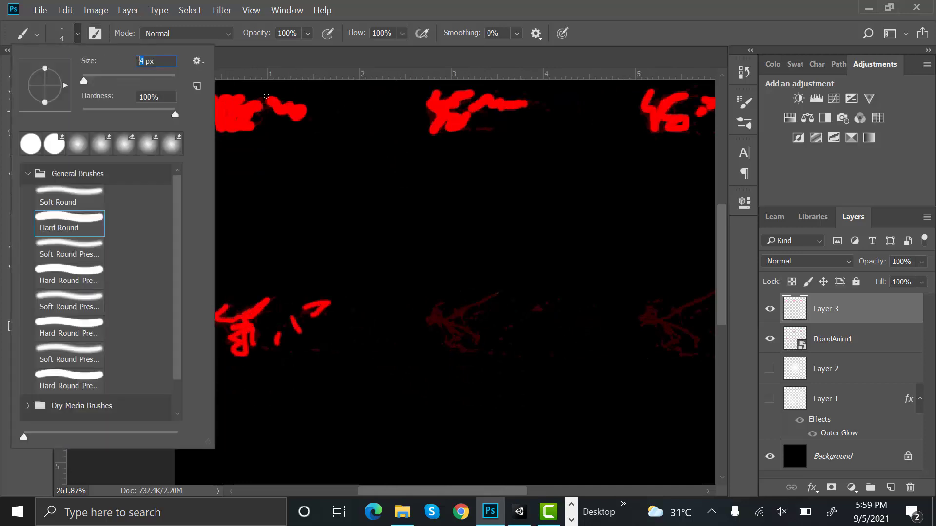
{"action": "type", "text": "3"}
{"action": "key", "text": "Return"}
{"action": "mouse_move", "coordinate": [430, 317]}
{"action": "left_mouse_down"}
{"action": "mouse_move", "coordinate": [492, 293]}
{"action": "mouse_move", "coordinate": [468, 333]}
{"action": "mouse_move", "coordinate": [468, 358]}
{"action": "left_mouse_up"}
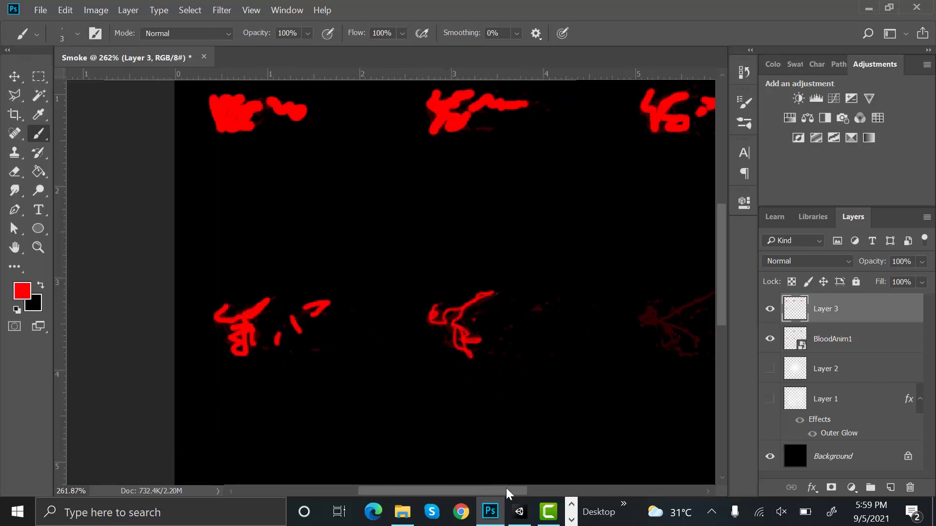
Set the brush size to 2 px and trace the third splash of the middle row with its small droplets
{"action": "left_click_drag", "start_coordinate": [507, 494], "coordinate": [563, 493]}
{"action": "left_click", "coordinate": [77, 33]}
{"action": "type", "text": "2"}
{"action": "key", "text": "Return"}
{"action": "mouse_move", "coordinate": [445, 320]}
{"action": "left_mouse_down"}
{"action": "mouse_move", "coordinate": [508, 288]}
{"action": "mouse_move", "coordinate": [453, 347]}
{"action": "mouse_move", "coordinate": [485, 347]}
{"action": "left_mouse_up"}
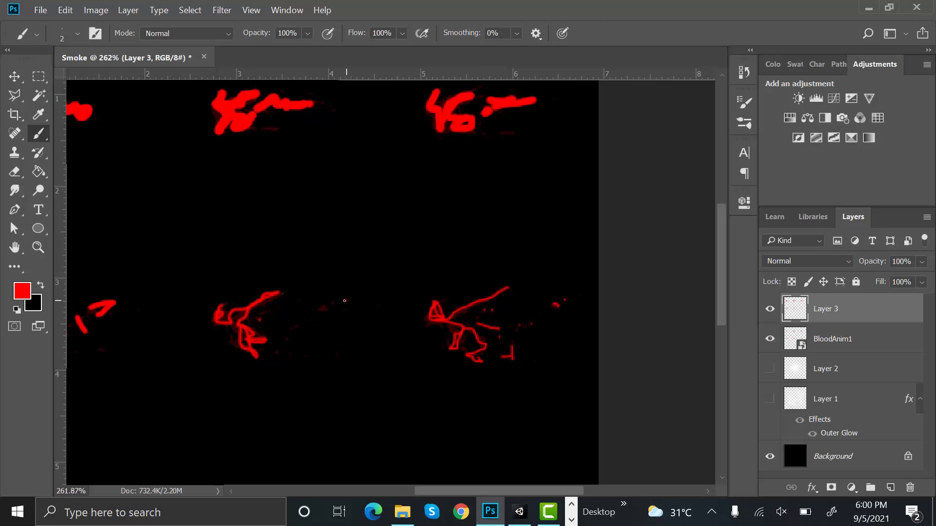
Paint the fine droplets and streaks around the remaining middle-row splashes and the three top-row splashes
{"action": "scroll", "coordinate": [347, 311], "scroll_direction": "left", "scroll_amount": 5}
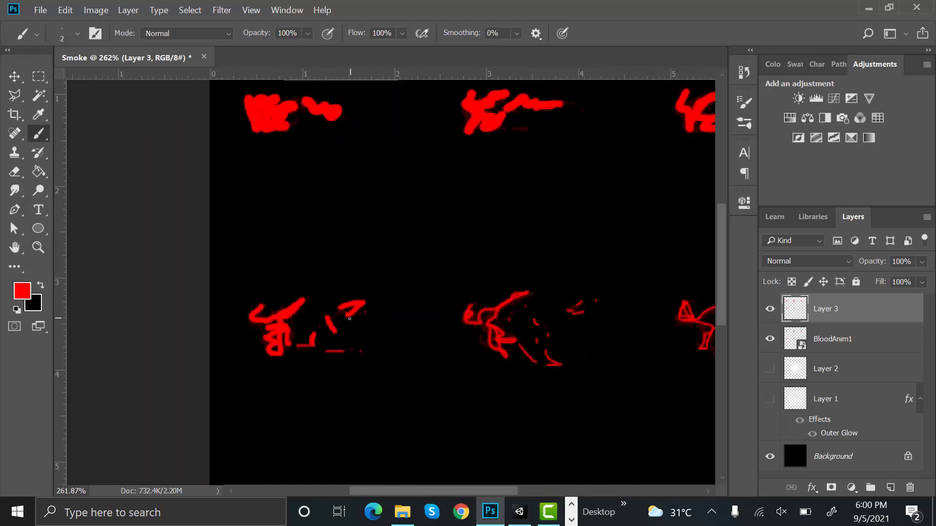
{"action": "scroll", "coordinate": [349, 319], "scroll_direction": "up", "scroll_amount": 3}
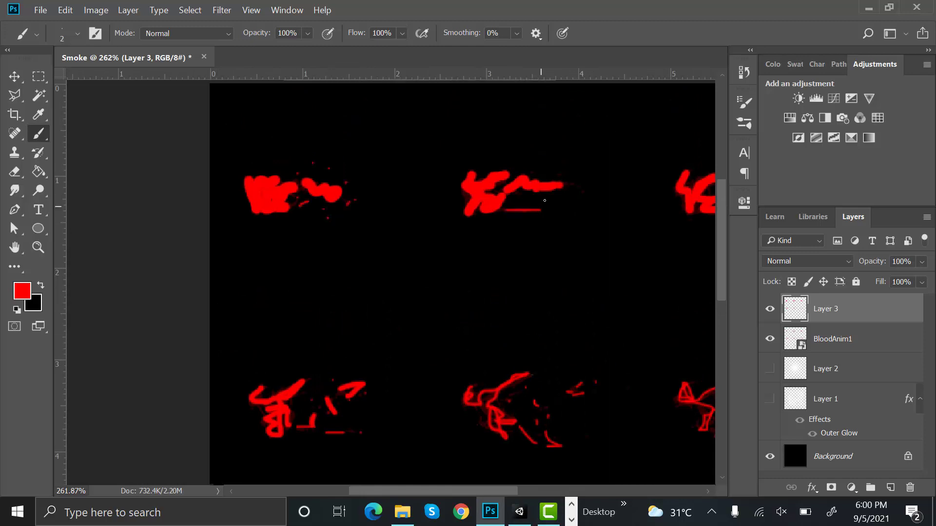
{"action": "scroll", "coordinate": [576, 210], "scroll_direction": "right", "scroll_amount": 4}
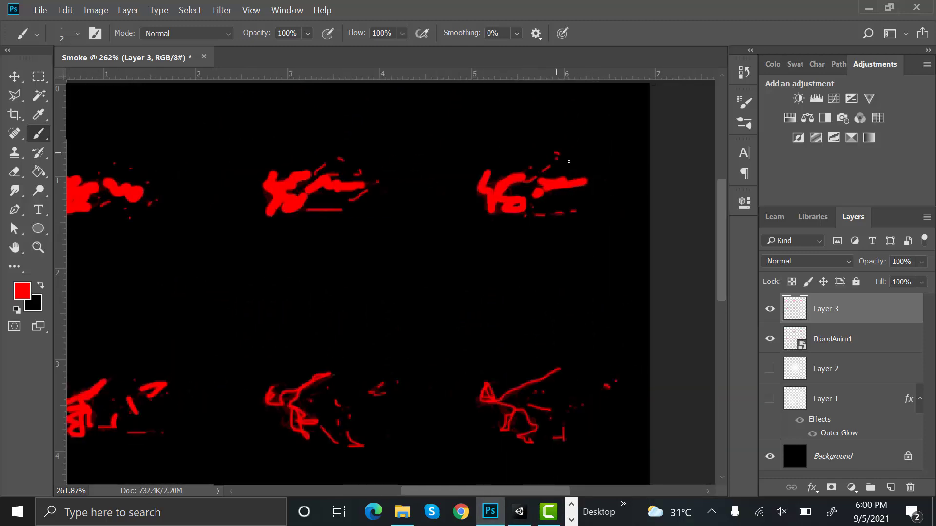
Trace the main outlines of the three faint bottom-row splashes with the red 2 px brush
{"action": "key", "text": "ctrl+0"}
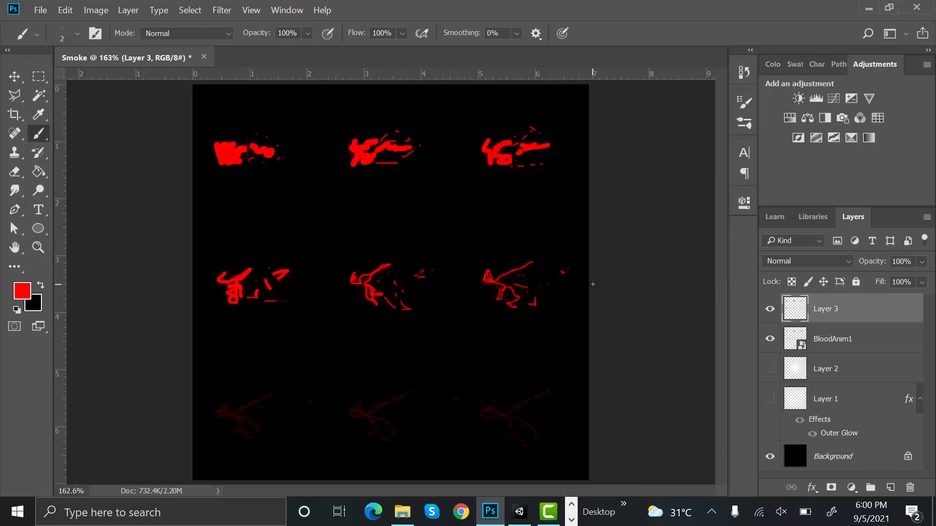
{"action": "scroll", "coordinate": [305, 458], "scroll_direction": "up", "scroll_amount": 2, "text": "alt"}
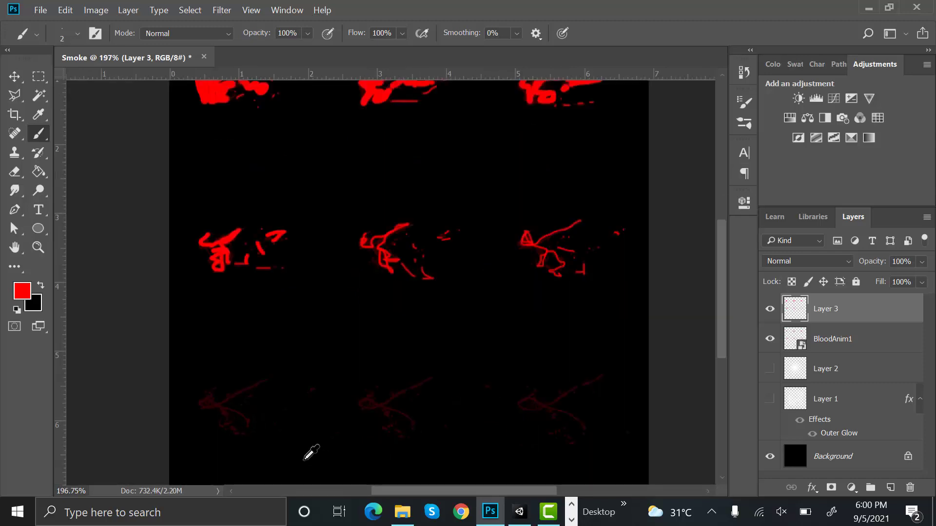
{"action": "scroll", "coordinate": [305, 459], "scroll_direction": "up", "scroll_amount": 3, "text": "alt"}
{"action": "scroll", "coordinate": [168, 260], "scroll_direction": "down", "scroll_amount": 3}
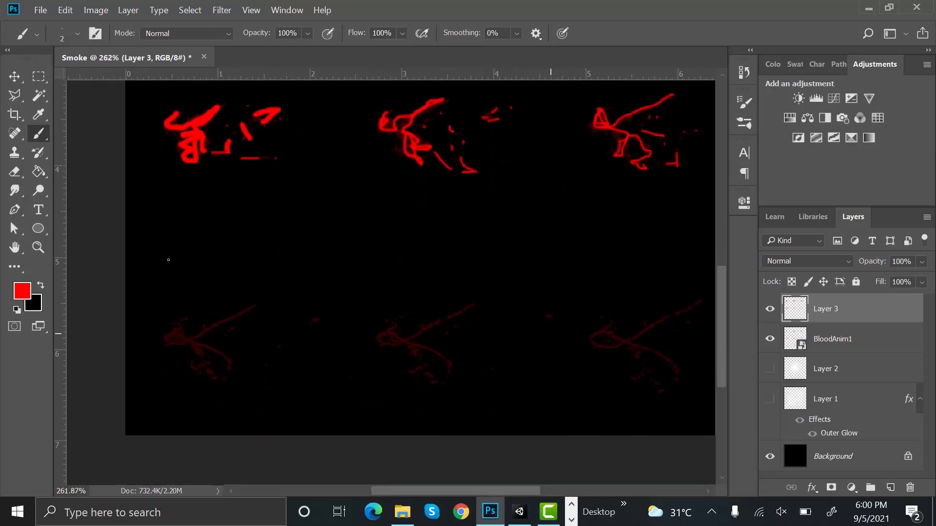
{"action": "key", "text": "ctrl+shift+Up"}
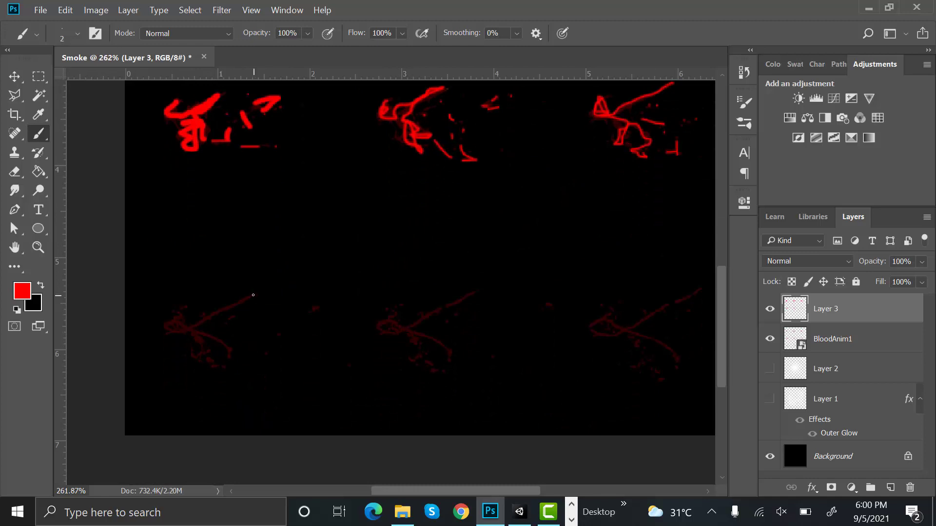
{"action": "mouse_move", "coordinate": [224, 311]}
{"action": "left_mouse_down"}
{"action": "mouse_move", "coordinate": [165, 328]}
{"action": "mouse_move", "coordinate": [236, 368]}
{"action": "mouse_move", "coordinate": [215, 358]}
{"action": "left_mouse_up"}
{"action": "mouse_move", "coordinate": [486, 283]}
{"action": "left_mouse_down"}
{"action": "mouse_move", "coordinate": [420, 344]}
{"action": "mouse_move", "coordinate": [469, 360]}
{"action": "left_mouse_up"}
{"action": "mouse_move", "coordinate": [687, 301]}
{"action": "left_mouse_down"}
{"action": "mouse_move", "coordinate": [629, 336]}
{"action": "mouse_move", "coordinate": [680, 388]}
{"action": "left_mouse_up"}
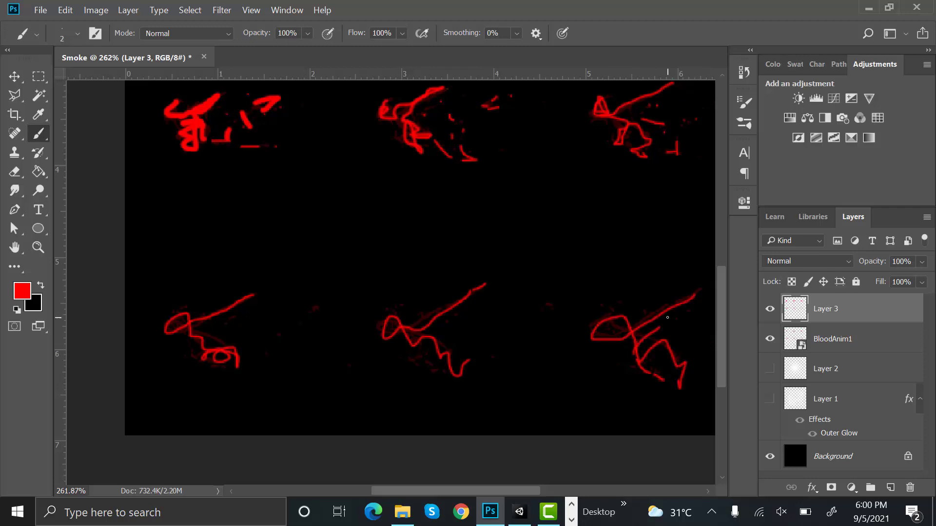
Paint small loose streaks and droplets around the bottom-row splashes
{"action": "left_click_drag", "start_coordinate": [418, 355], "coordinate": [425, 371]}
{"action": "left_click_drag", "start_coordinate": [399, 308], "coordinate": [408, 308]}
{"action": "left_click_drag", "start_coordinate": [434, 308], "coordinate": [433, 316]}
{"action": "left_click_drag", "start_coordinate": [422, 318], "coordinate": [424, 324]}
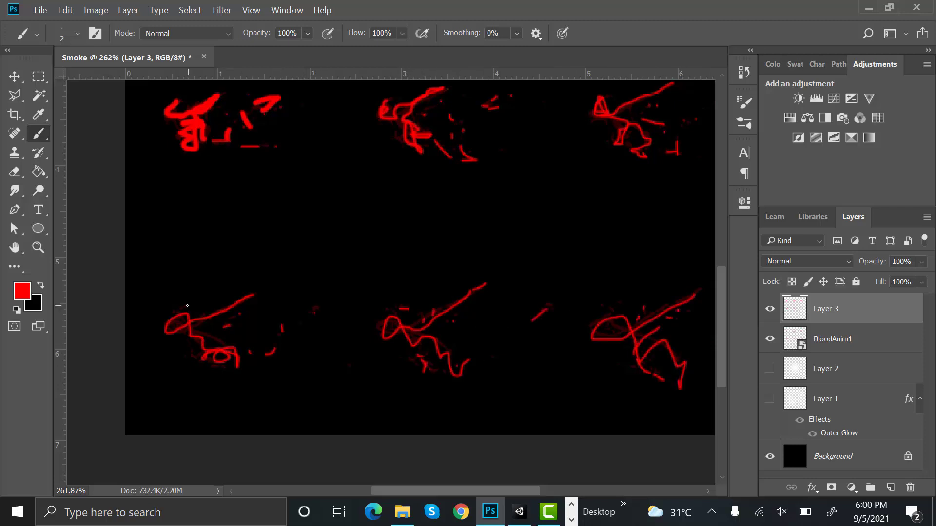
Hide the BloodAnim1 and Background layers and save the sheet as a medium-size PNG named BloodTextureSheet
{"action": "scroll", "coordinate": [218, 311], "scroll_direction": "down", "scroll_amount": 5, "text": "alt"}
{"action": "left_click", "coordinate": [769, 456]}
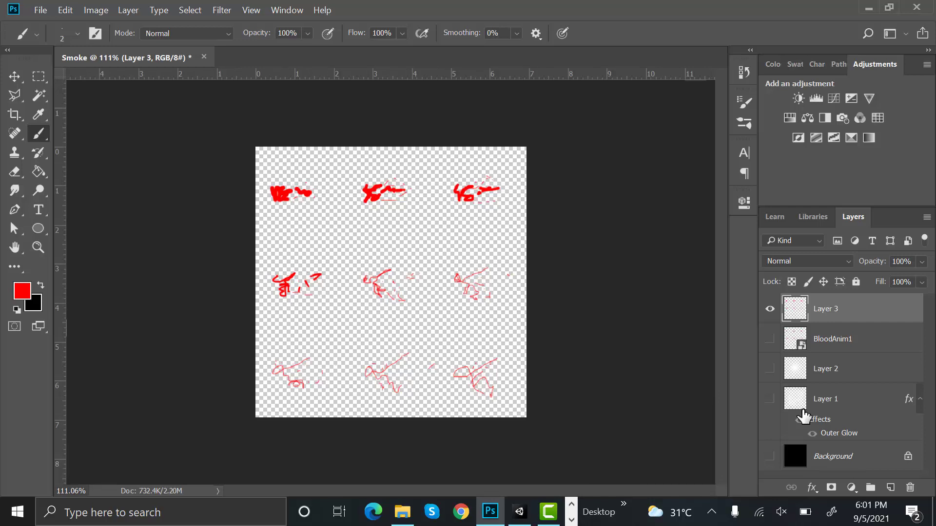
{"action": "key", "text": "ctrl+shift+s"}
{"action": "type", "text": "BloodTextureSheet"}
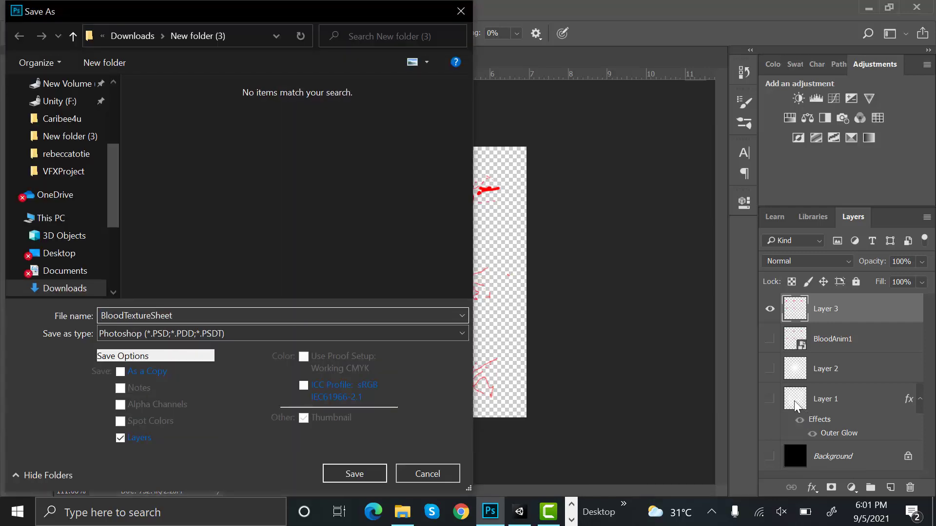
{"action": "left_click", "coordinate": [282, 333]}
{"action": "left_click", "coordinate": [195, 269]}
{"action": "left_click", "coordinate": [354, 474]}
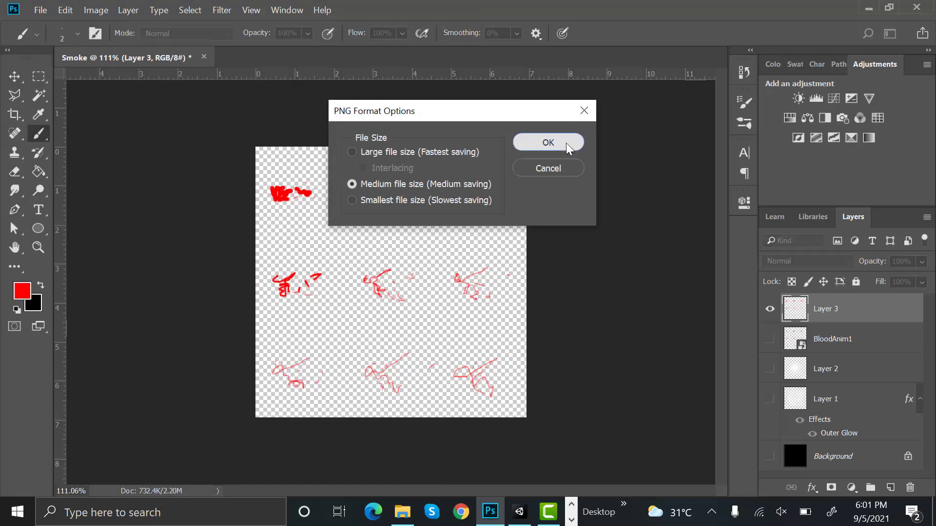
{"action": "left_click", "coordinate": [548, 142]}
Import BloodTextureSheet.png from the Downloads subfolder New folder (3) into the BloodSplash assets folder in Unity
{"action": "left_click", "coordinate": [519, 511]}
{"action": "left_click", "coordinate": [403, 512]}
{"action": "left_click", "coordinate": [216, 186]}
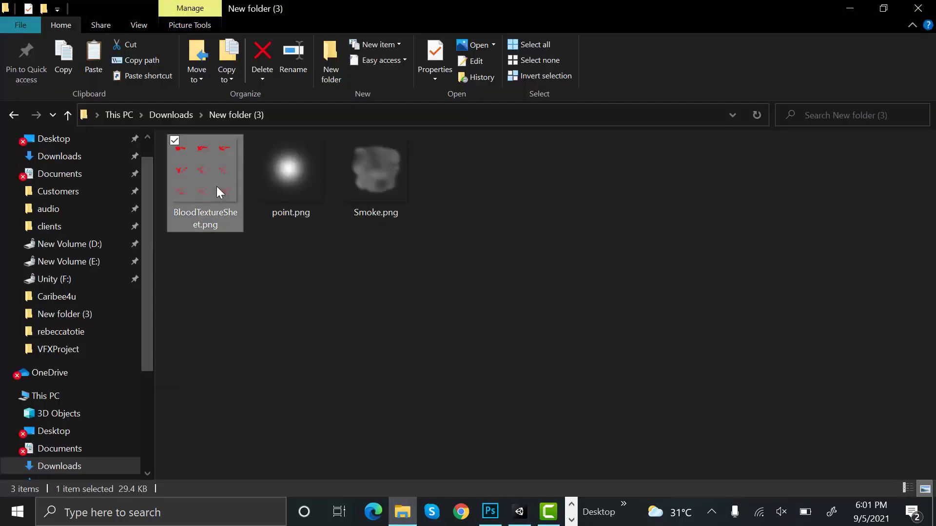
{"action": "left_click_drag", "start_coordinate": [216, 186], "coordinate": [554, 337]}
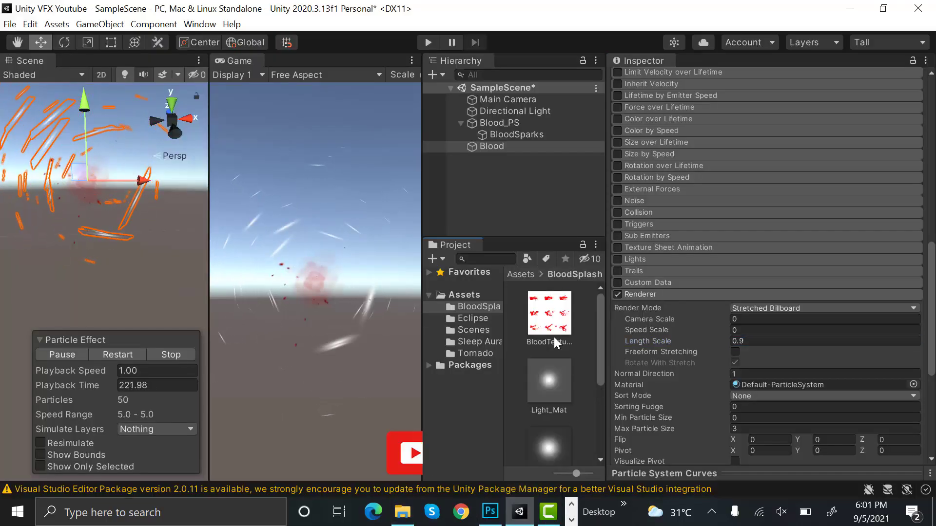
Enable Alpha Is Transparency for the blood texture sheet and apply the import settings
{"action": "left_click", "coordinate": [553, 337]}
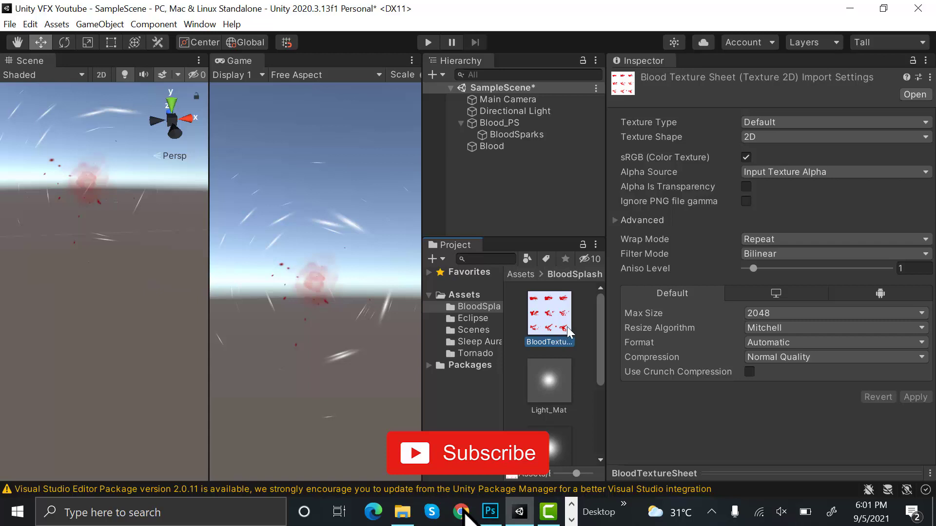
{"action": "left_click", "coordinate": [744, 187]}
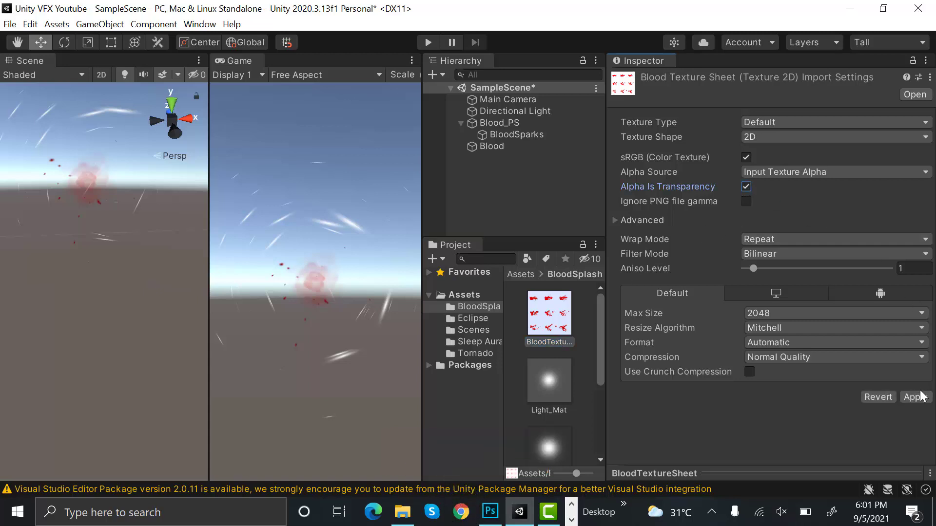
{"action": "left_click", "coordinate": [920, 397]}
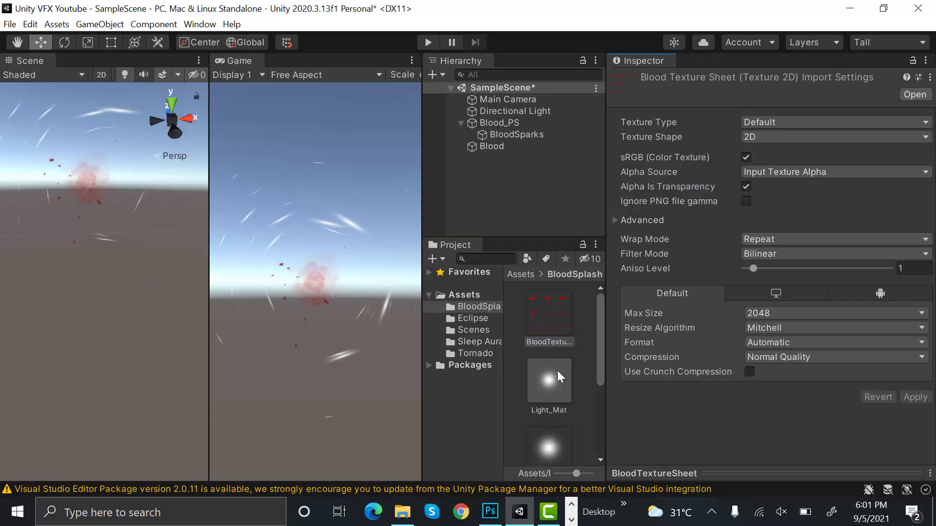
Duplicate the Light_Mat material and rename the copy Blood_Mat
{"action": "left_click", "coordinate": [555, 375]}
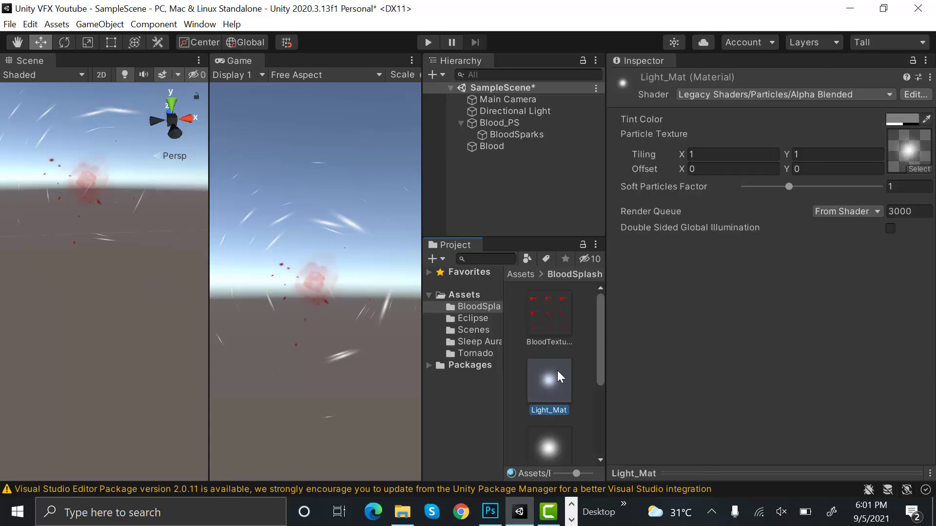
{"action": "key", "text": "ctrl+d"}
{"action": "right_click", "coordinate": [557, 370]}
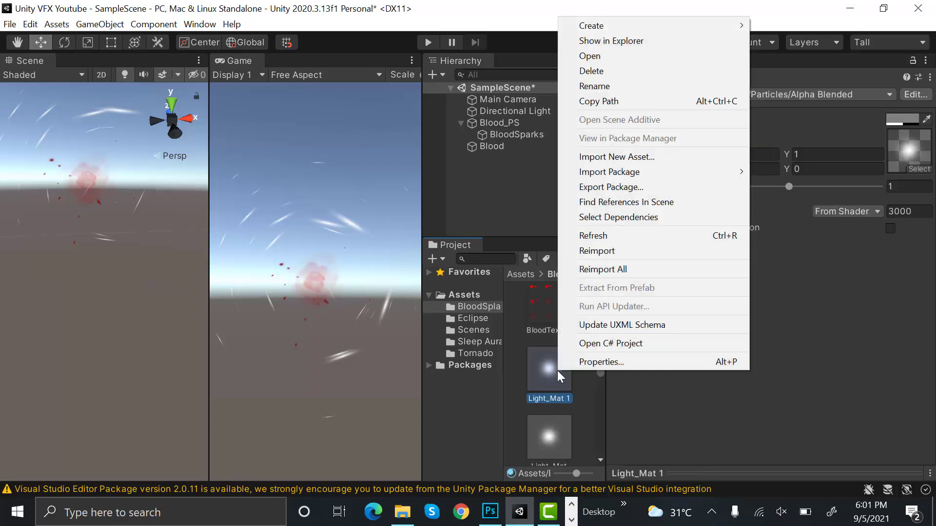
{"action": "left_click", "coordinate": [613, 84]}
{"action": "type", "text": "Blood"}
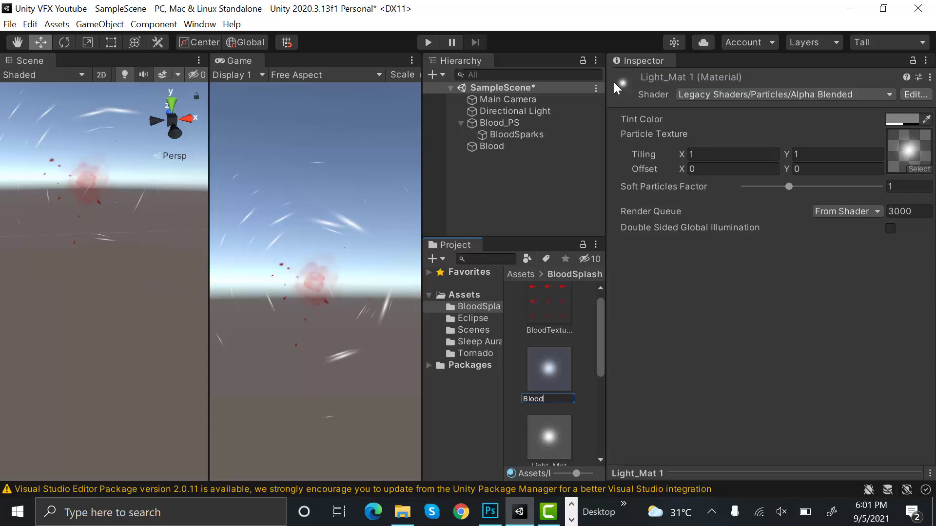
{"action": "type", "text": "_Mat"}
{"action": "key", "text": "Return"}
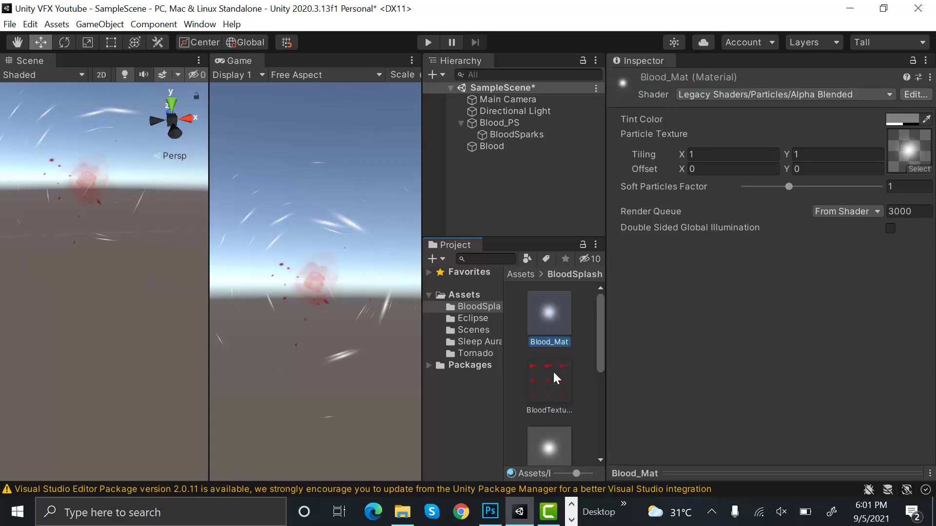
Assign the blood texture sheet as Blood_Mat's particle texture and set its shader to Legacy Shaders/Particles/Additive (Soft)
{"action": "left_click_drag", "start_coordinate": [553, 371], "coordinate": [908, 150]}
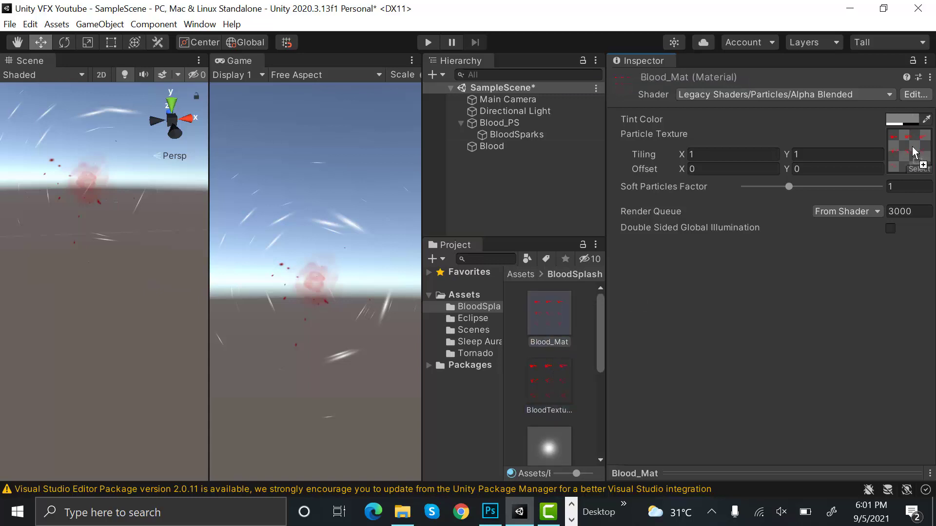
{"action": "left_click", "coordinate": [790, 92]}
{"action": "left_click", "coordinate": [741, 306]}
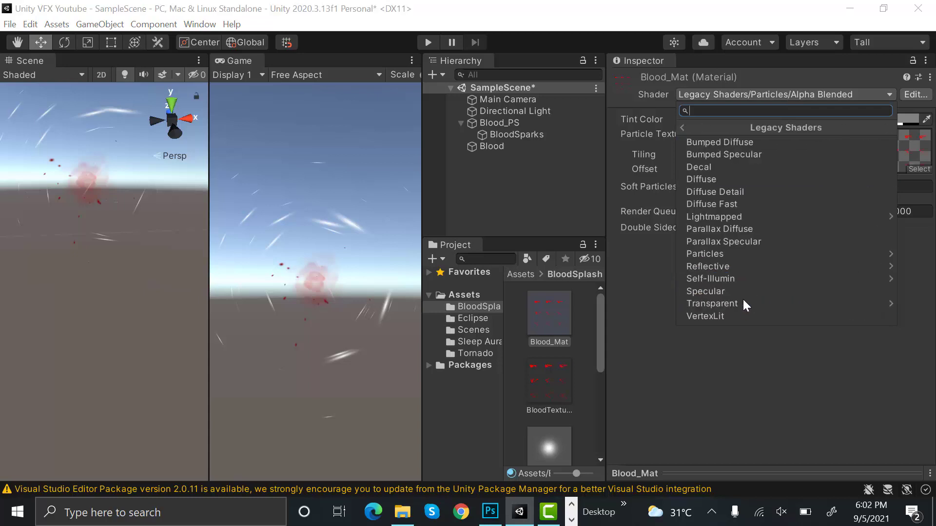
{"action": "left_click", "coordinate": [760, 254]}
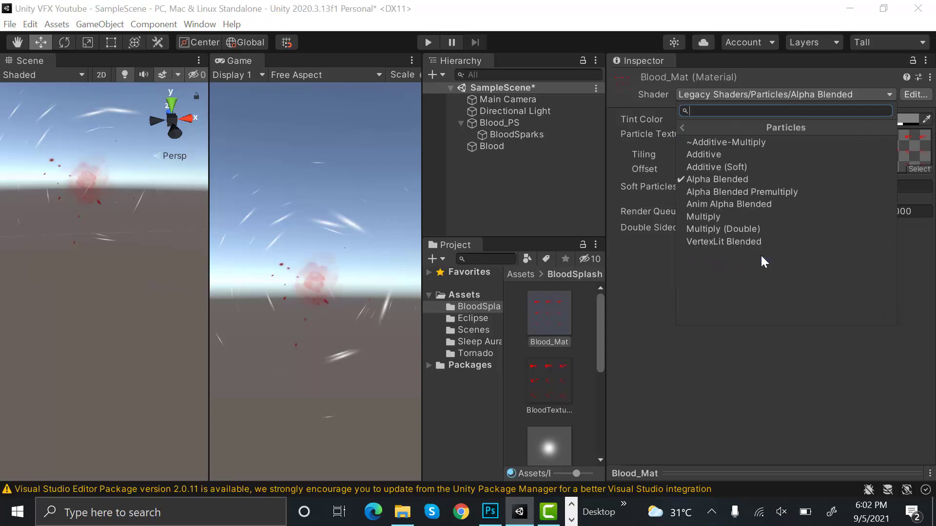
{"action": "left_click", "coordinate": [743, 169]}
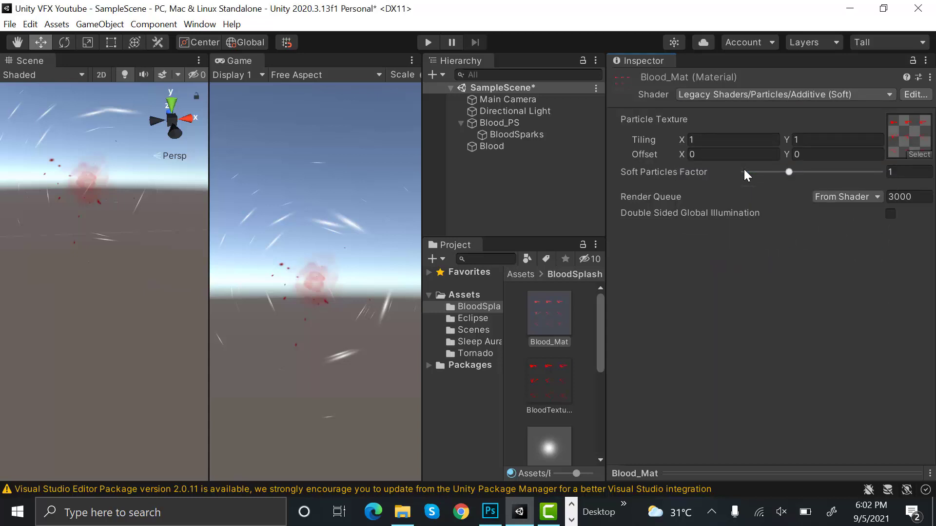
Apply Blood_Mat to the Blood particle system and switch the material's shader to Legacy Shaders/Particles/Alpha Blended
{"action": "left_click_drag", "start_coordinate": [553, 303], "coordinate": [509, 148]}
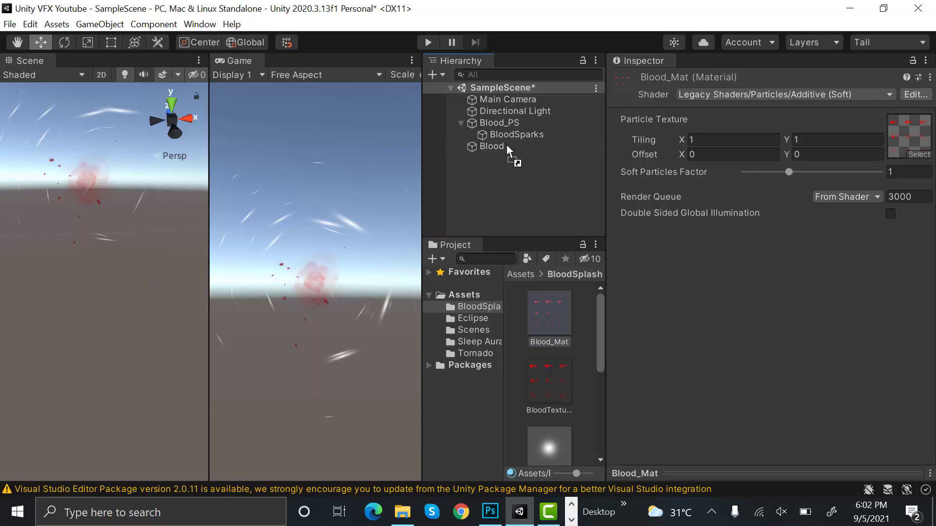
{"action": "left_click", "coordinate": [509, 149]}
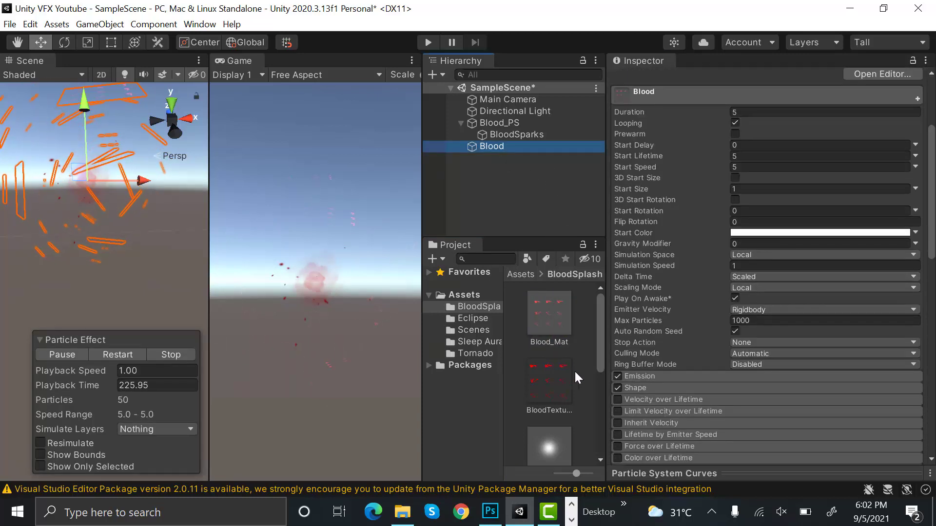
{"action": "left_click", "coordinate": [545, 319]}
{"action": "left_click", "coordinate": [783, 94]}
{"action": "left_click", "coordinate": [751, 253]}
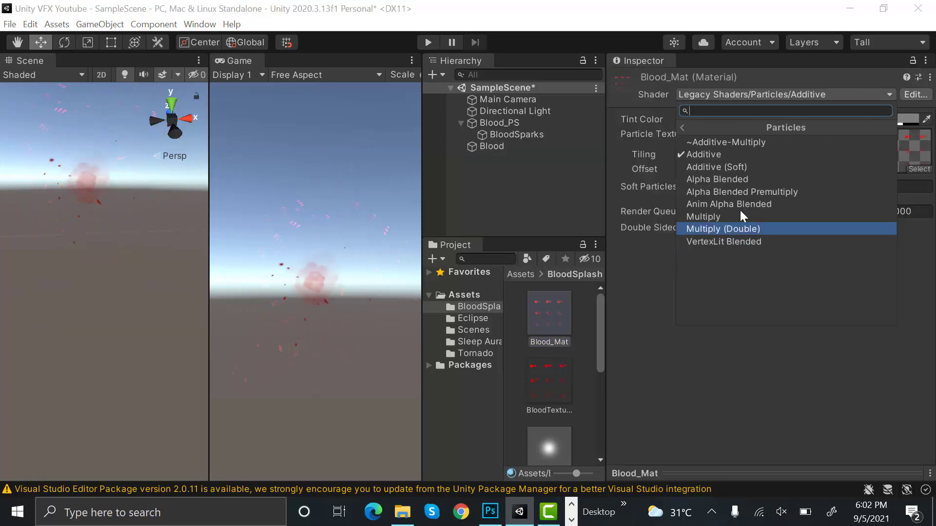
{"action": "left_click", "coordinate": [747, 178]}
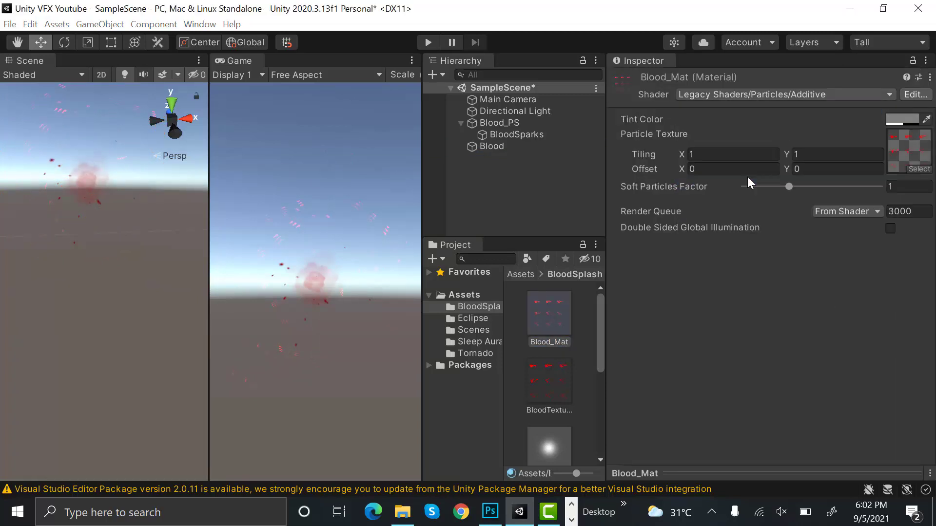
Set the Blood particle system's duration to 1
{"action": "left_click", "coordinate": [536, 148]}
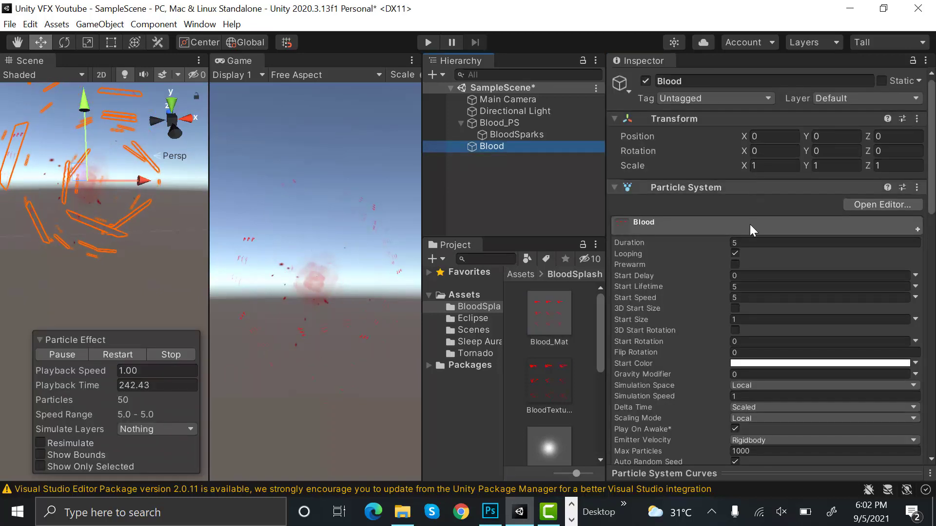
{"action": "left_click", "coordinate": [746, 242]}
{"action": "type", "text": "1"}
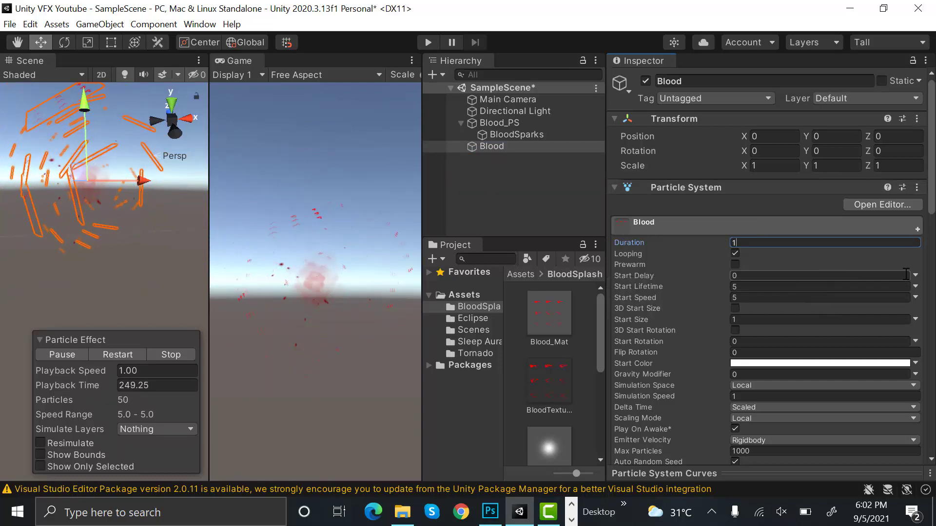
Make the Blood system's start lifetime random between two constants, 0.4 and 0.5
{"action": "left_click", "coordinate": [915, 287]}
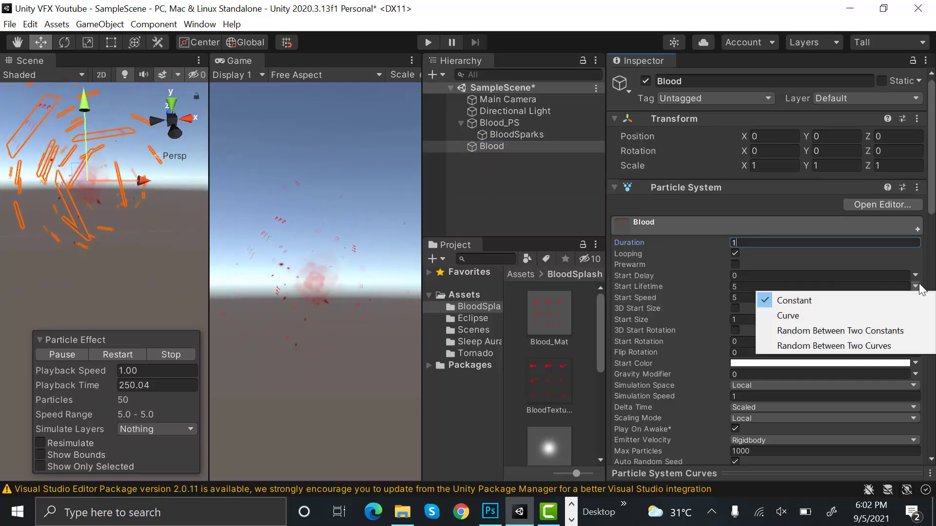
{"action": "left_click", "coordinate": [867, 330]}
{"action": "left_click", "coordinate": [757, 286]}
{"action": "double_click", "coordinate": [757, 287]}
{"action": "type", "text": "0"}
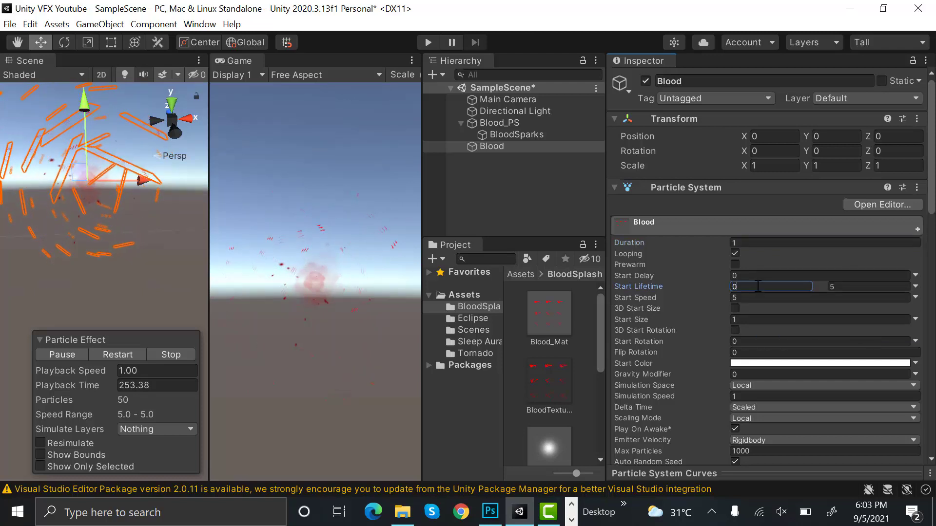
{"action": "type", "text": ".4"}
{"action": "left_click", "coordinate": [857, 286]}
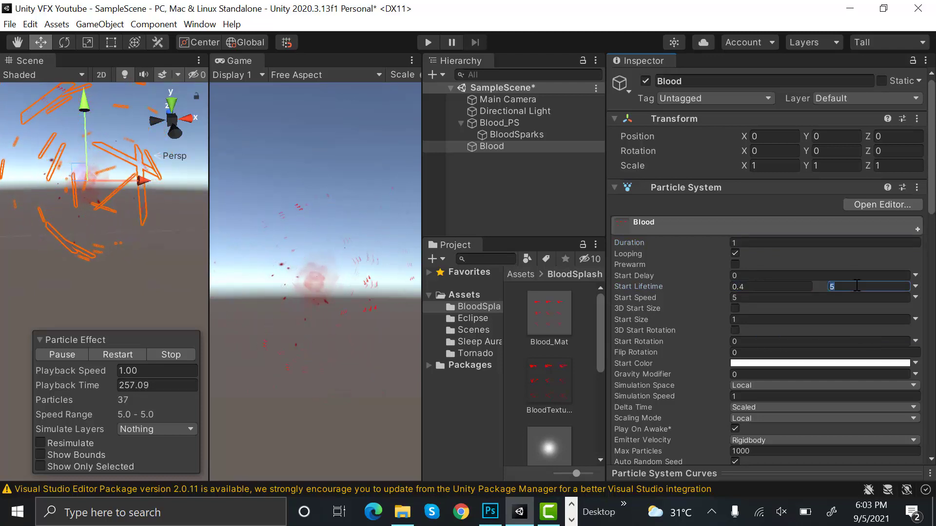
{"action": "type", "text": "0.5"}
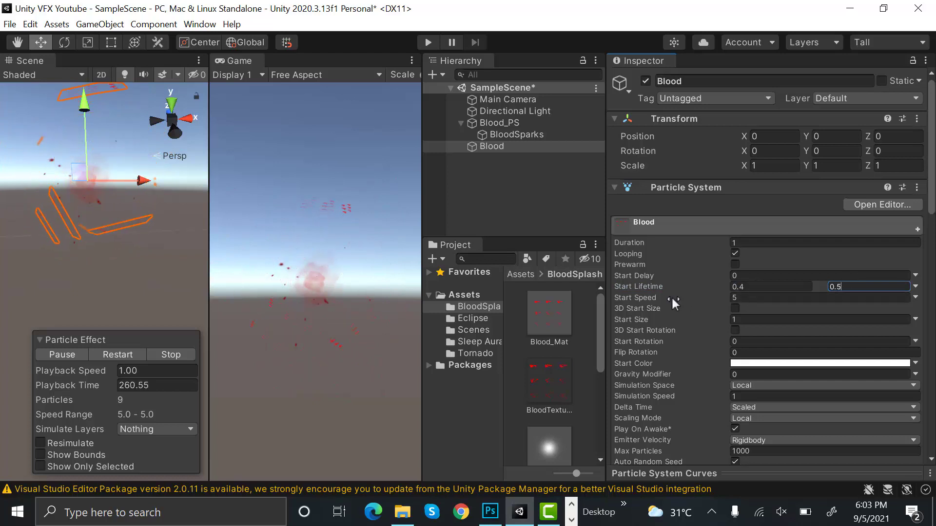
Set the Blood system's start speed to -0.1 and its start size to 1.5
{"action": "left_click", "coordinate": [746, 297]}
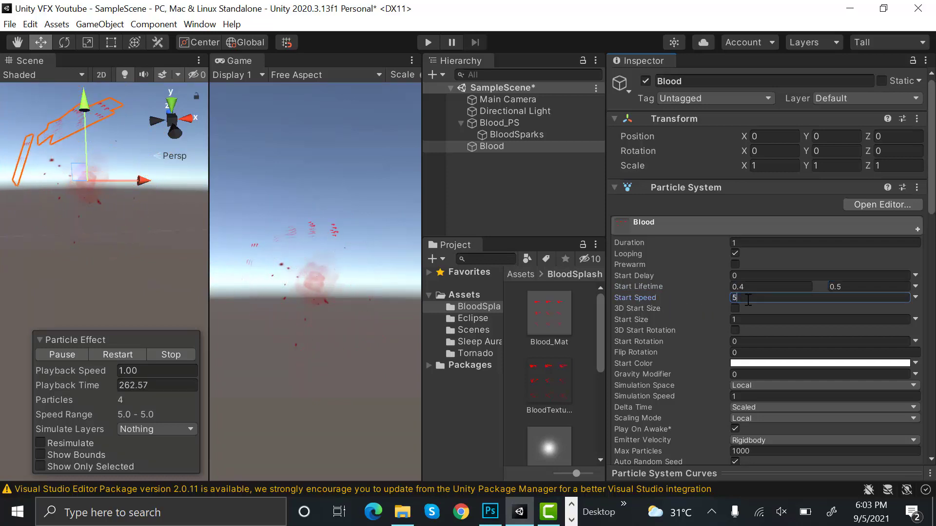
{"action": "key", "text": "Home"}
{"action": "key", "text": "Delete"}
{"action": "key", "text": "End"}
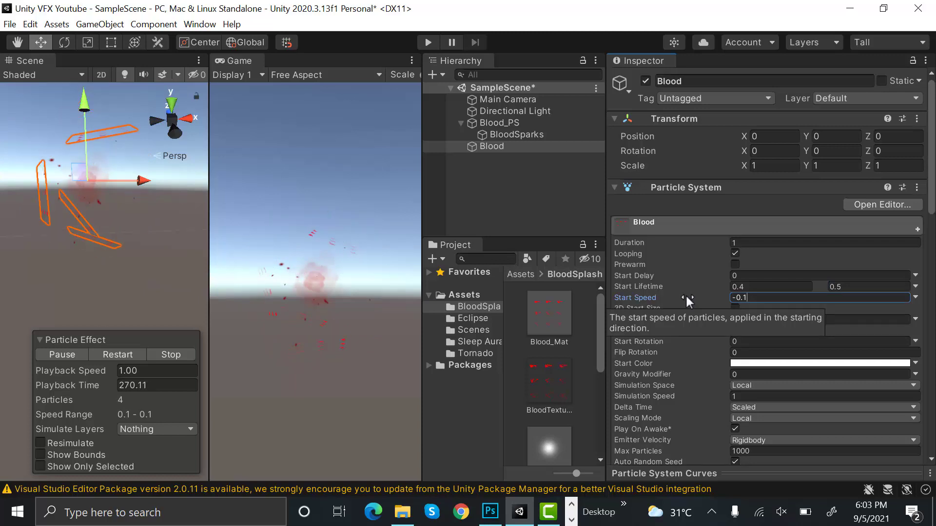
{"action": "left_click", "coordinate": [820, 319]}
{"action": "type", "text": "1.5"}
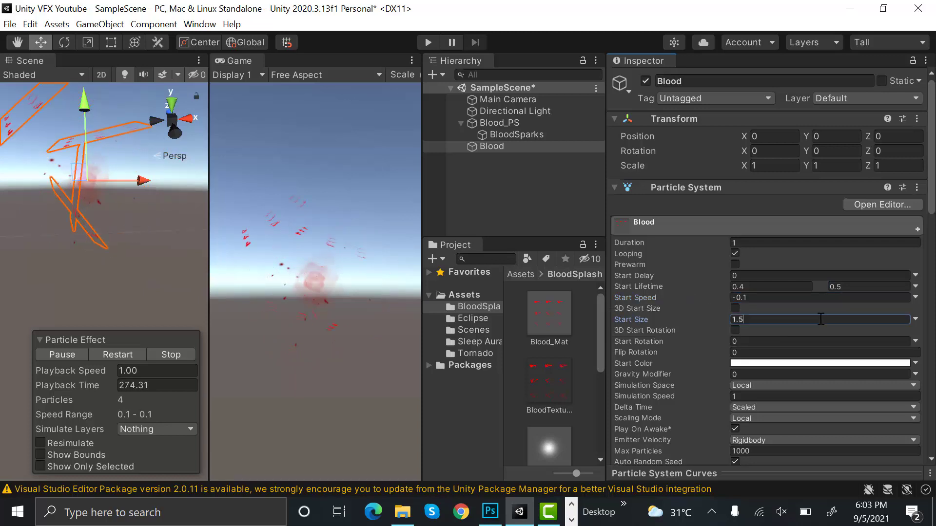
Make the Blood system's start rotation random between two constants, 0 and 360
{"action": "left_click", "coordinate": [916, 343]}
{"action": "left_click", "coordinate": [891, 385]}
{"action": "left_click", "coordinate": [860, 341]}
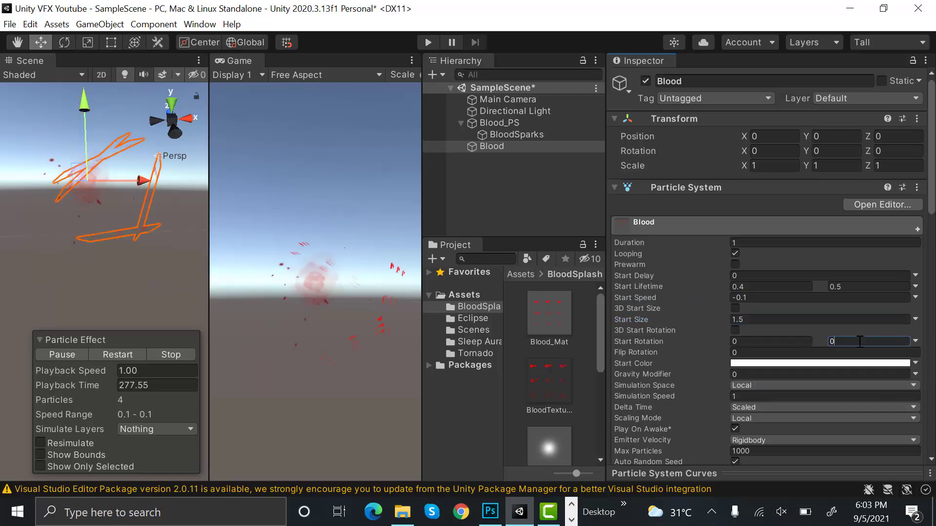
{"action": "double_click", "coordinate": [860, 342]}
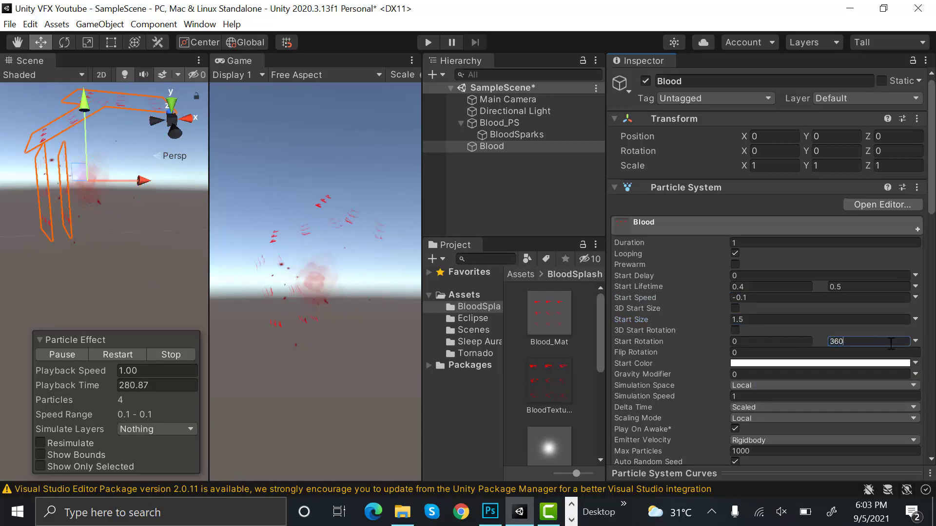
{"action": "key", "text": "Return"}
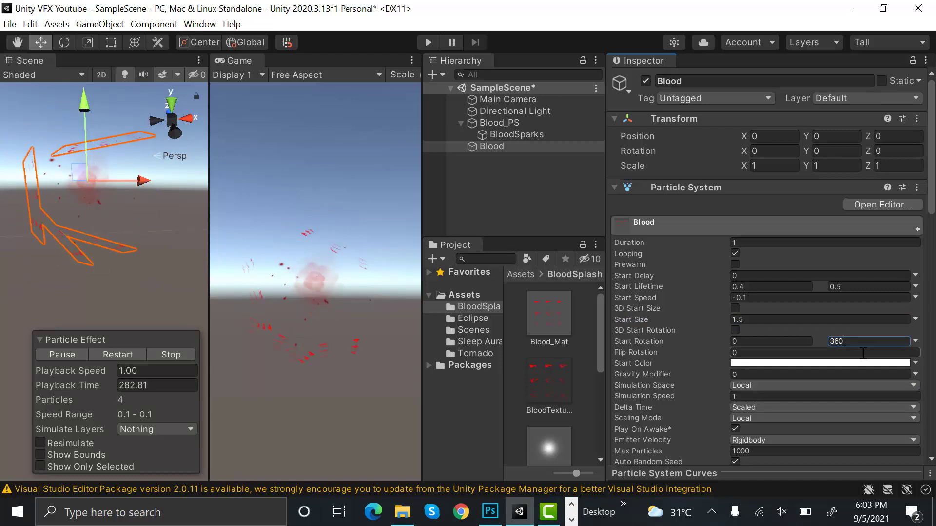
Set the Blood system's start color to dark red 9D0000
{"action": "left_click", "coordinate": [861, 364]}
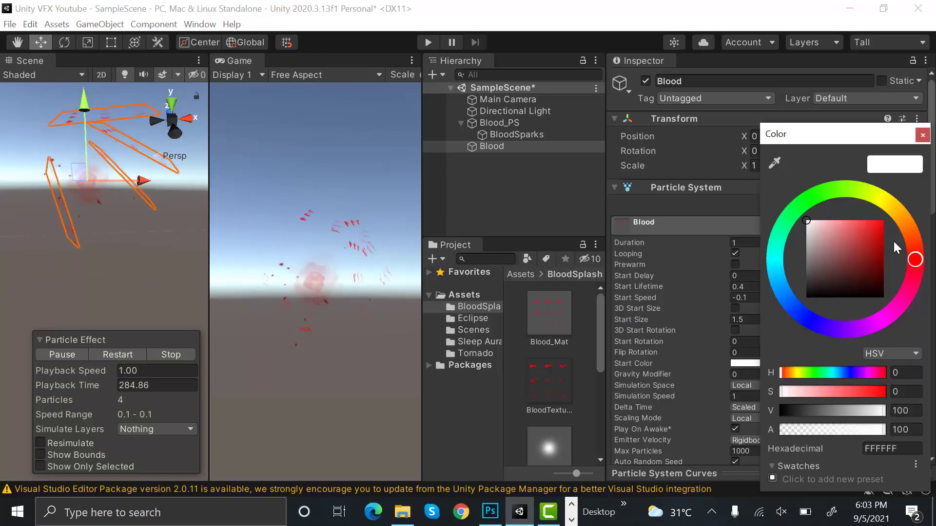
{"action": "left_click", "coordinate": [879, 233]}
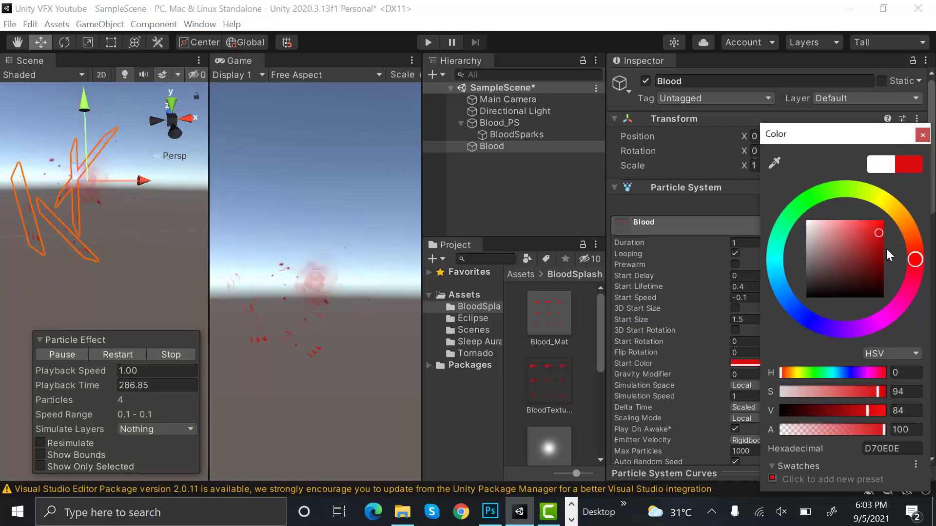
{"action": "left_click_drag", "start_coordinate": [879, 242], "coordinate": [901, 250]}
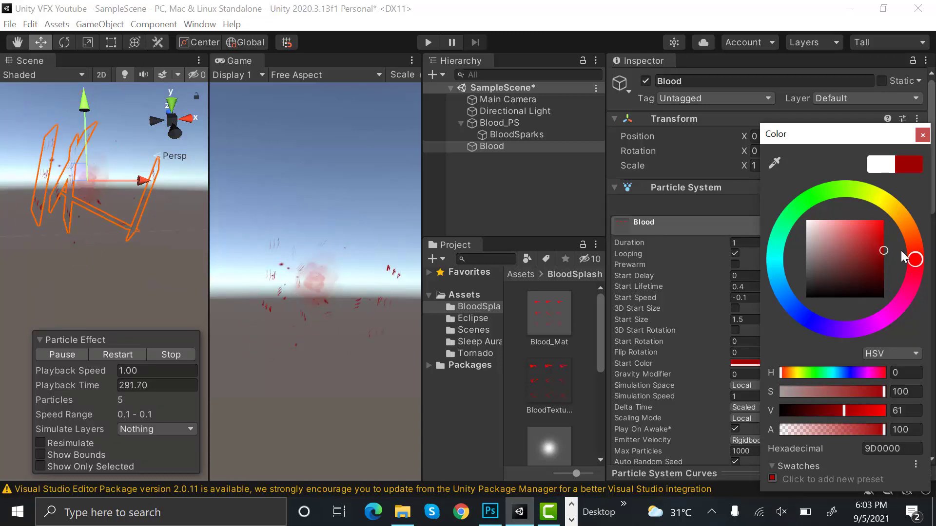
Set the Blood system's emission rate over time to 15
{"action": "scroll", "coordinate": [778, 241], "scroll_direction": "down", "scroll_amount": 5}
{"action": "left_click", "coordinate": [778, 241]}
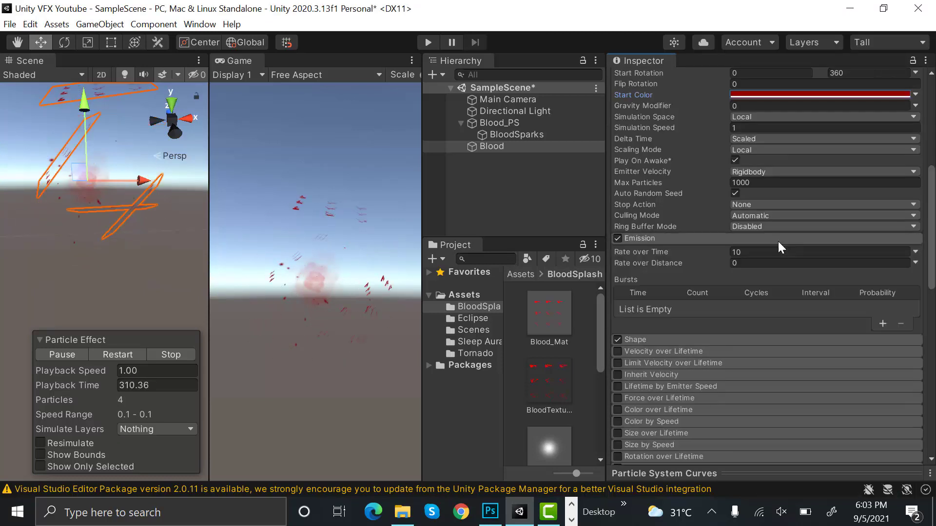
{"action": "left_click", "coordinate": [775, 252]}
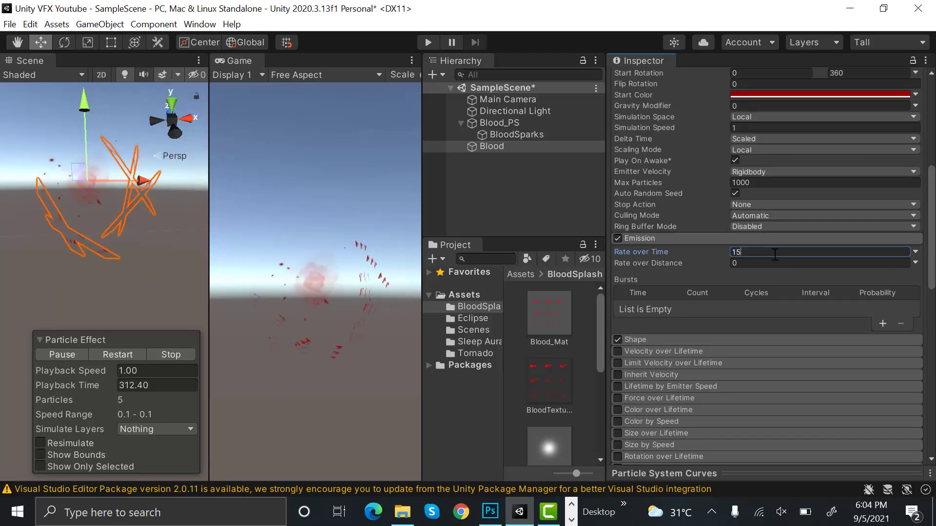
{"action": "left_click", "coordinate": [770, 242]}
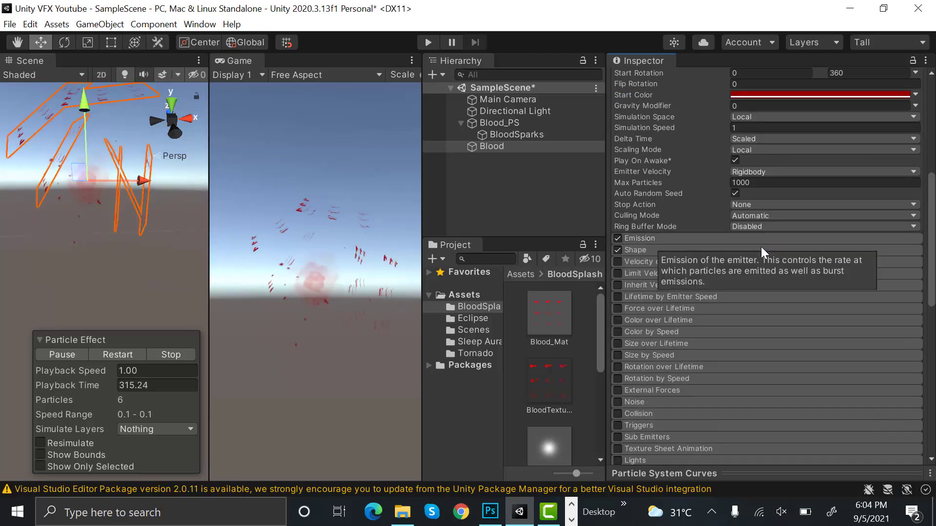
Change the Blood system's emitter shape to Sphere with a radius of 0.05
{"action": "left_click", "coordinate": [761, 247]}
{"action": "left_click", "coordinate": [780, 263]}
{"action": "left_click", "coordinate": [776, 270]}
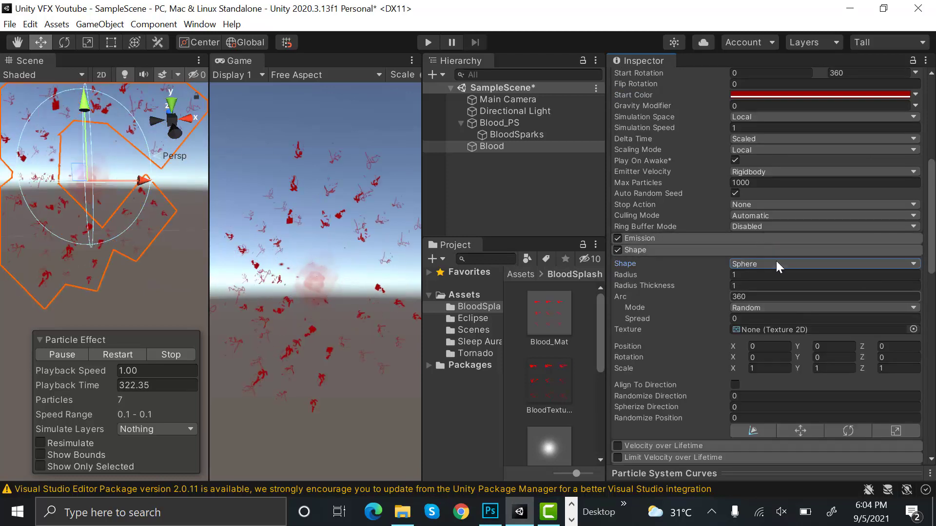
{"action": "left_click", "coordinate": [844, 275]}
{"action": "type", "text": "0"}
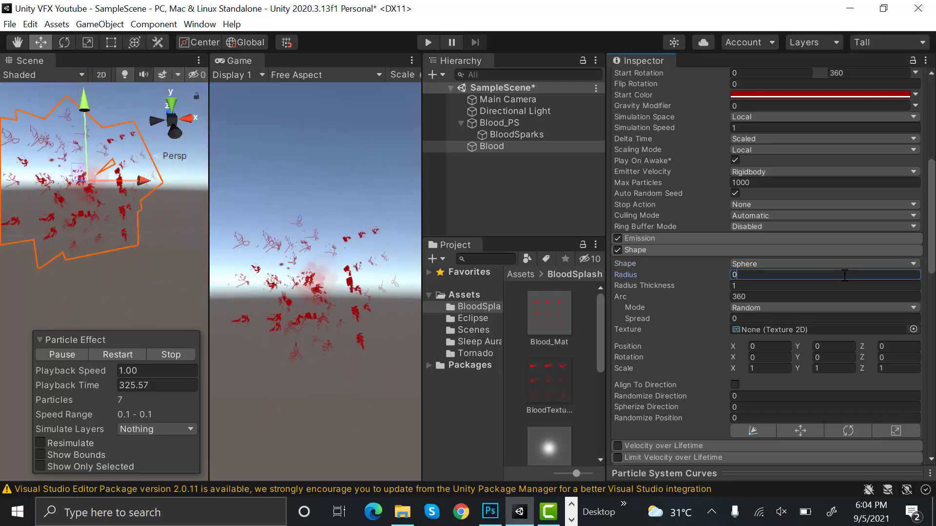
{"action": "type", "text": ".05"}
{"action": "left_click", "coordinate": [797, 250]}
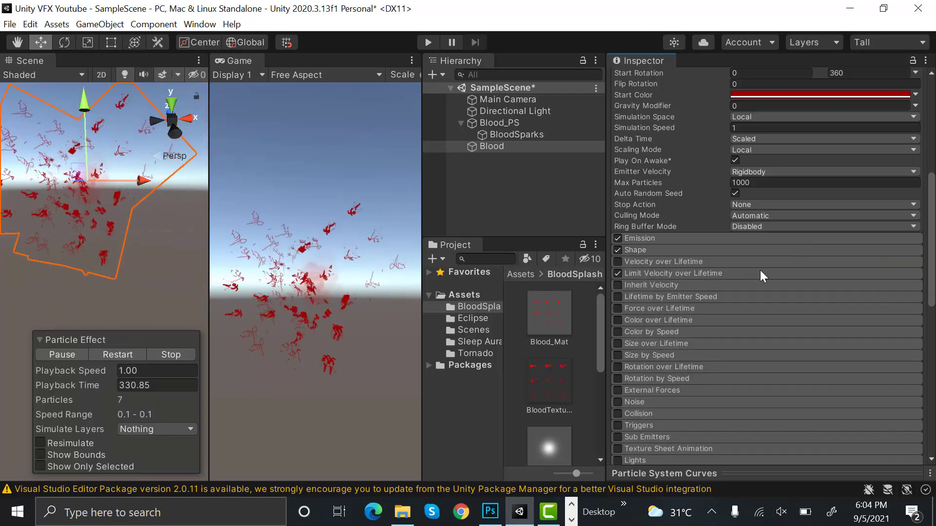
Configure Limit Velocity over Lifetime on the Blood system with speed 0 and dampen 0.15
{"action": "left_click", "coordinate": [760, 274]}
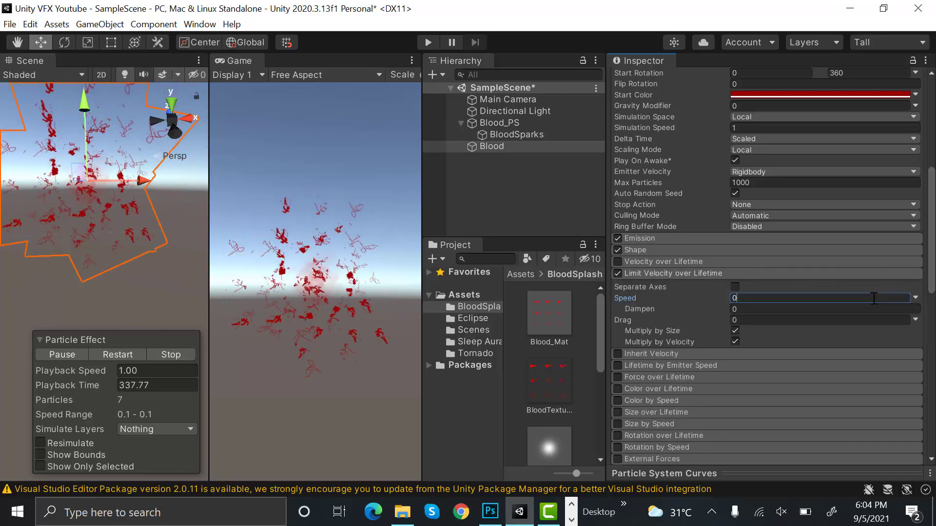
{"action": "left_click", "coordinate": [840, 309]}
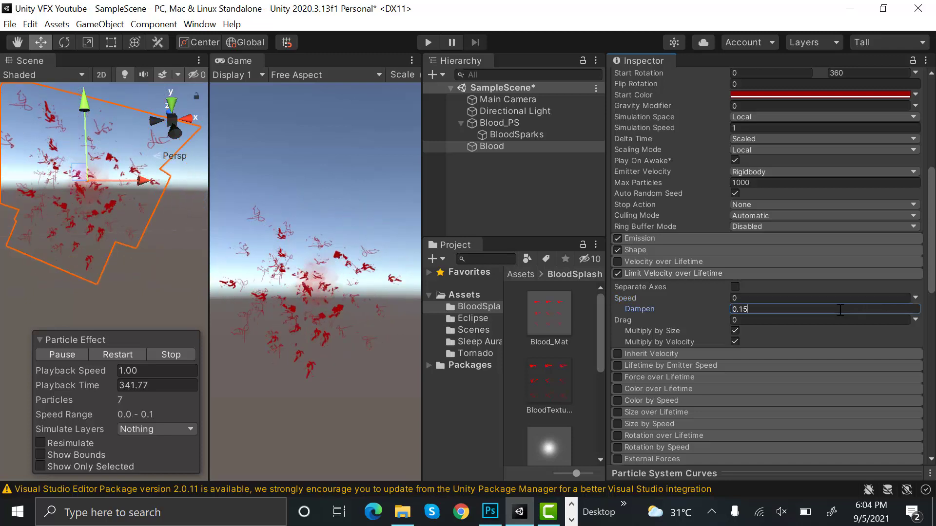
{"action": "left_click", "coordinate": [820, 279]}
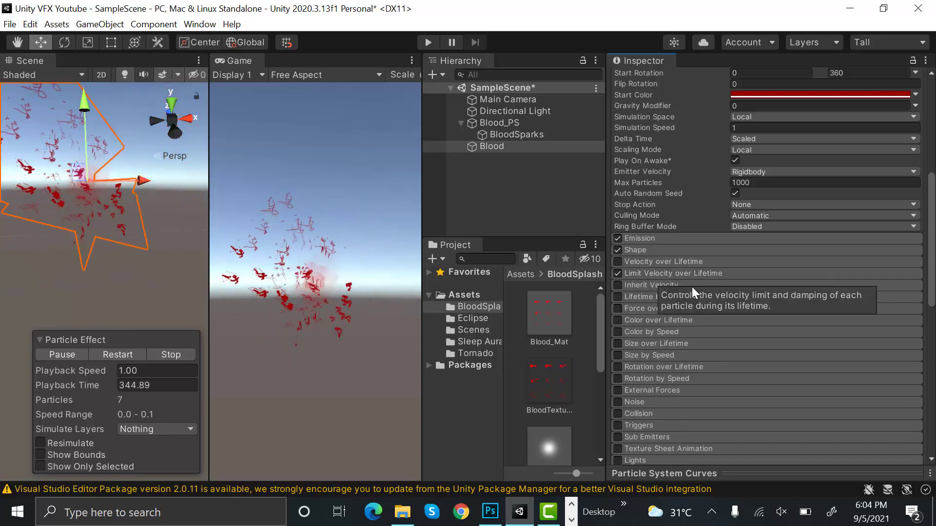
Enable Color over Lifetime with two added alpha keys at about 18% and 40%, and make both gradient ends fully transparent
{"action": "left_click", "coordinate": [618, 320]}
{"action": "left_click", "coordinate": [780, 334]}
{"action": "left_click", "coordinate": [540, 120]}
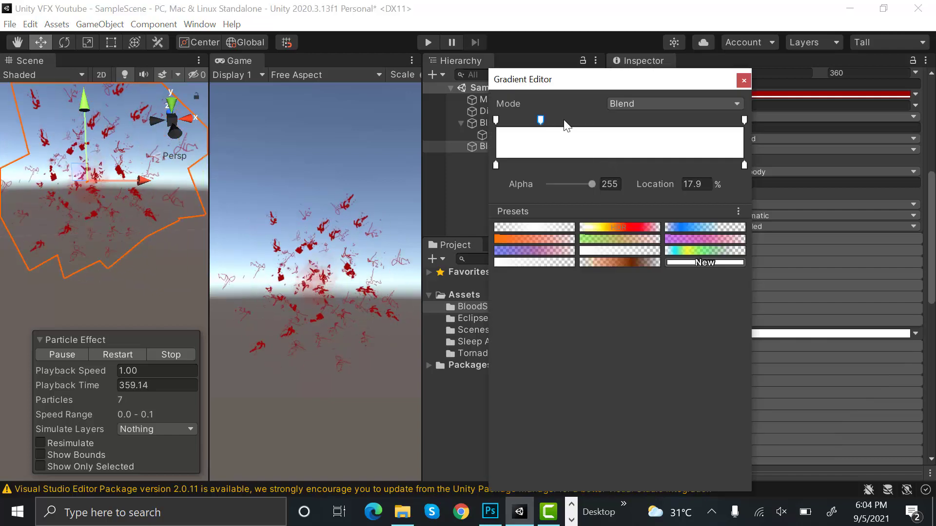
{"action": "left_click", "coordinate": [596, 120]}
{"action": "left_click", "coordinate": [496, 120]}
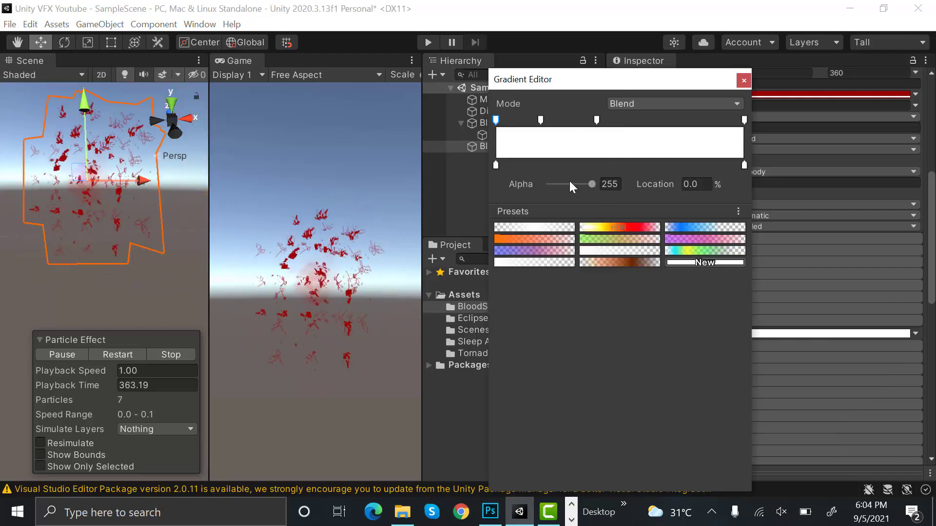
{"action": "left_click_drag", "start_coordinate": [591, 184], "coordinate": [524, 183]}
{"action": "left_click", "coordinate": [743, 120]}
{"action": "left_click", "coordinate": [744, 80]}
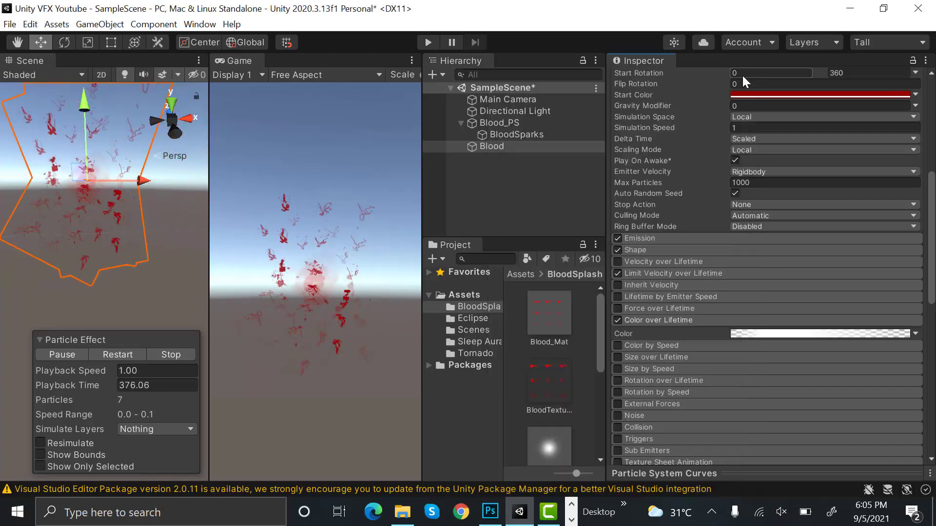
Enable Size over Lifetime with the ease-out rising curve and raise an added middle key so particles grow faster early on
{"action": "left_click", "coordinate": [618, 358]}
{"action": "left_click_drag", "start_coordinate": [851, 473], "coordinate": [846, 207]}
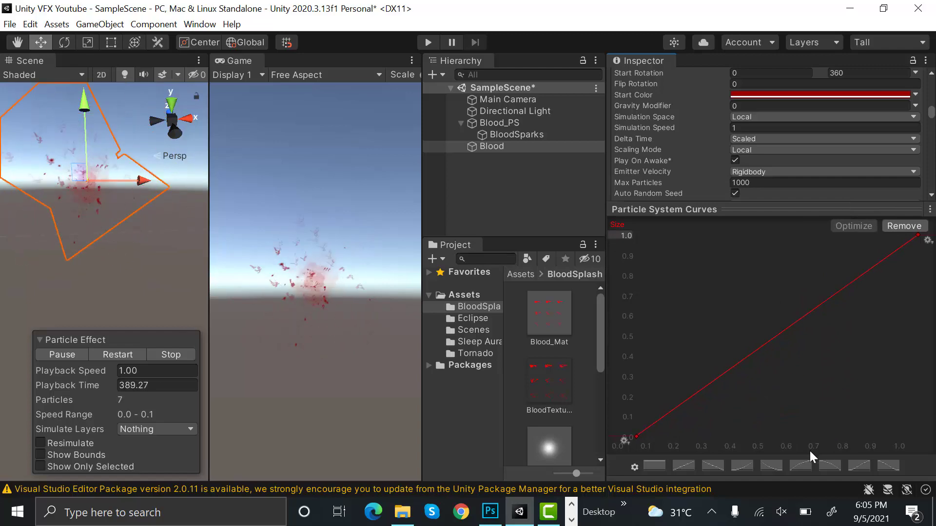
{"action": "left_click", "coordinate": [798, 467]}
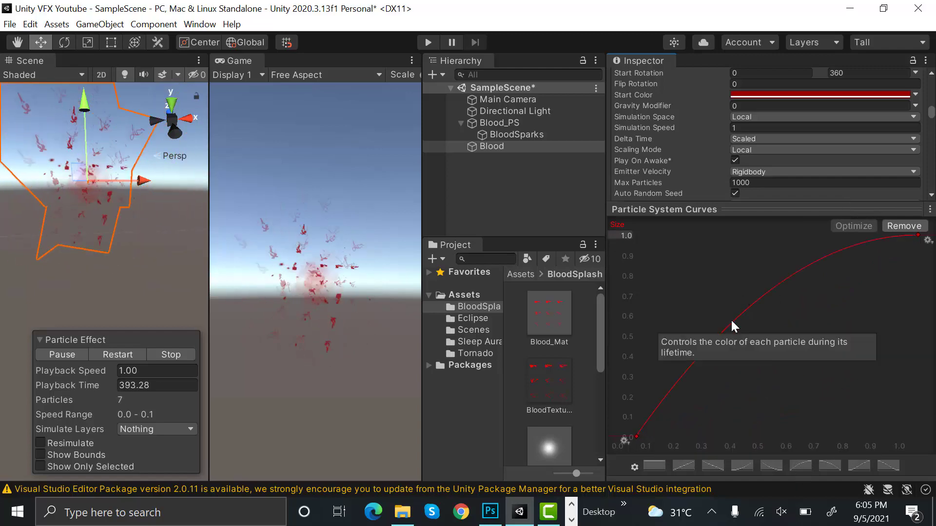
{"action": "right_click", "coordinate": [732, 321]}
{"action": "left_click", "coordinate": [744, 331]}
{"action": "left_click_drag", "start_coordinate": [732, 321], "coordinate": [734, 248]}
{"action": "left_click", "coordinate": [823, 210]}
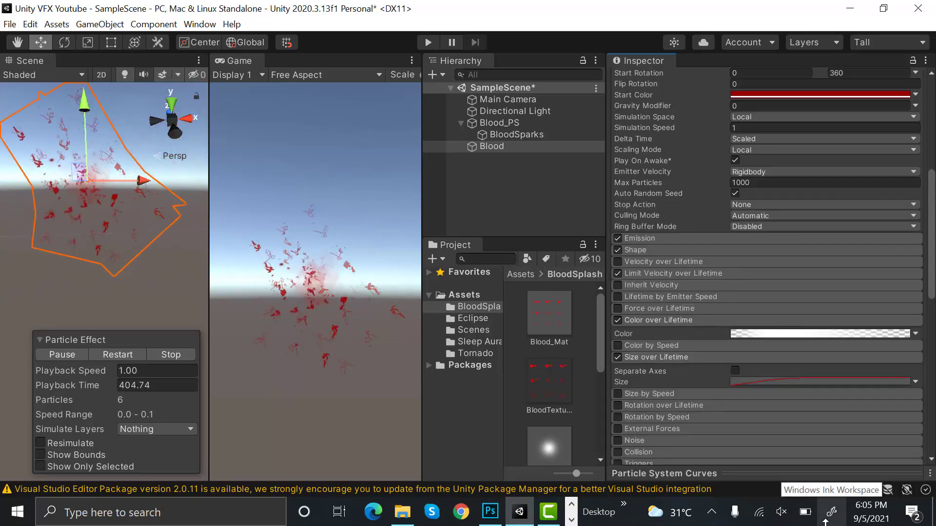
Enable Texture Sheet Animation on the Blood system with a grid of 3 by 3 tiles
{"action": "scroll", "coordinate": [705, 343], "scroll_direction": "down", "scroll_amount": 5}
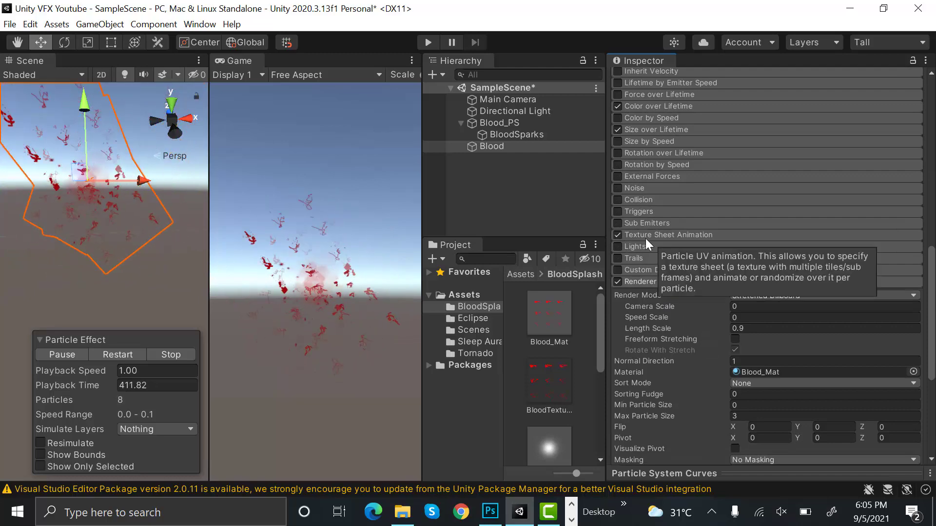
{"action": "left_click", "coordinate": [619, 237]}
{"action": "scroll", "coordinate": [760, 316], "scroll_direction": "down", "scroll_amount": 1}
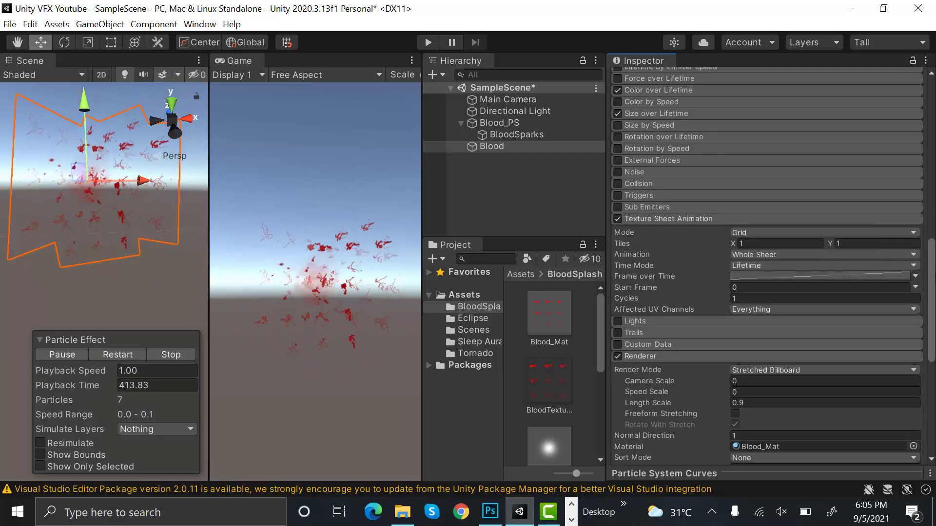
{"action": "left_click", "coordinate": [744, 243]}
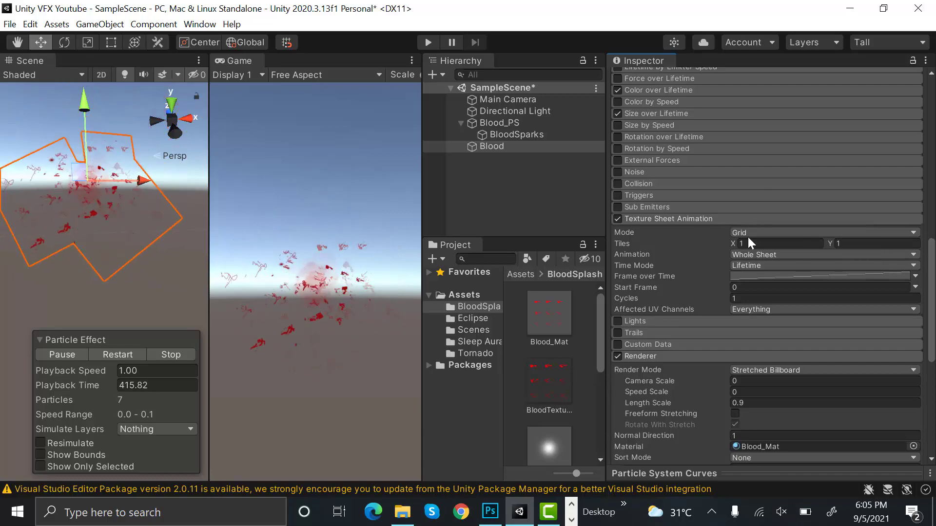
{"action": "type", "text": "3"}
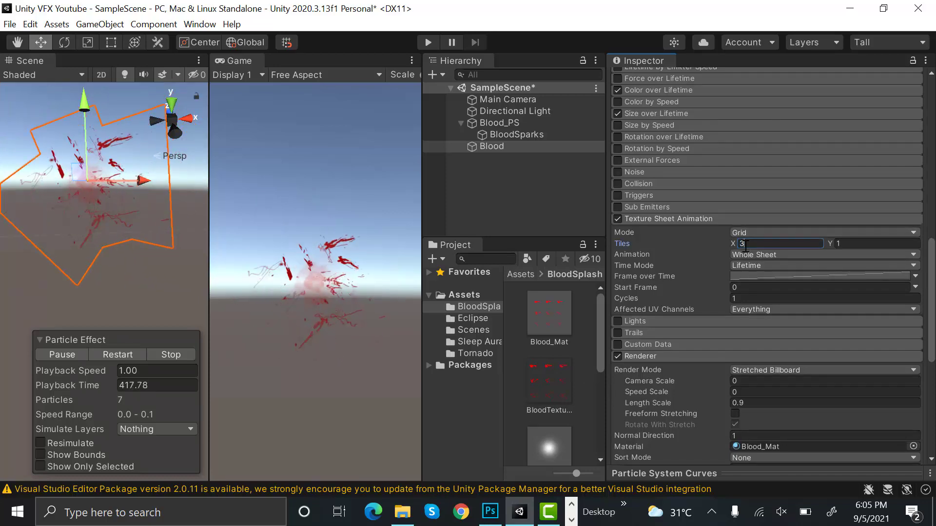
{"action": "left_click", "coordinate": [851, 244]}
{"action": "type", "text": "3"}
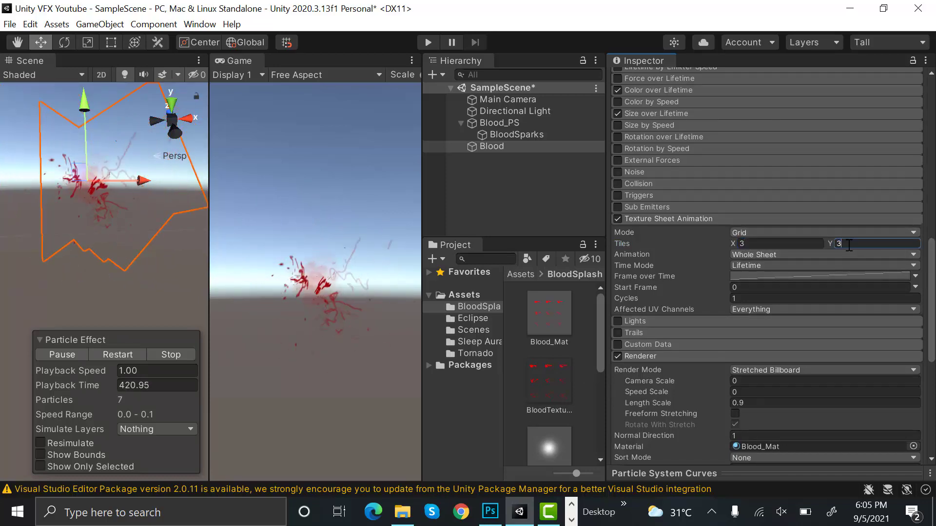
Make Blood a child of Blood_PS, select the parent and stop the effect preview
{"action": "left_click_drag", "start_coordinate": [501, 147], "coordinate": [526, 121]}
{"action": "left_click", "coordinate": [527, 124]}
{"action": "left_click", "coordinate": [173, 354]}
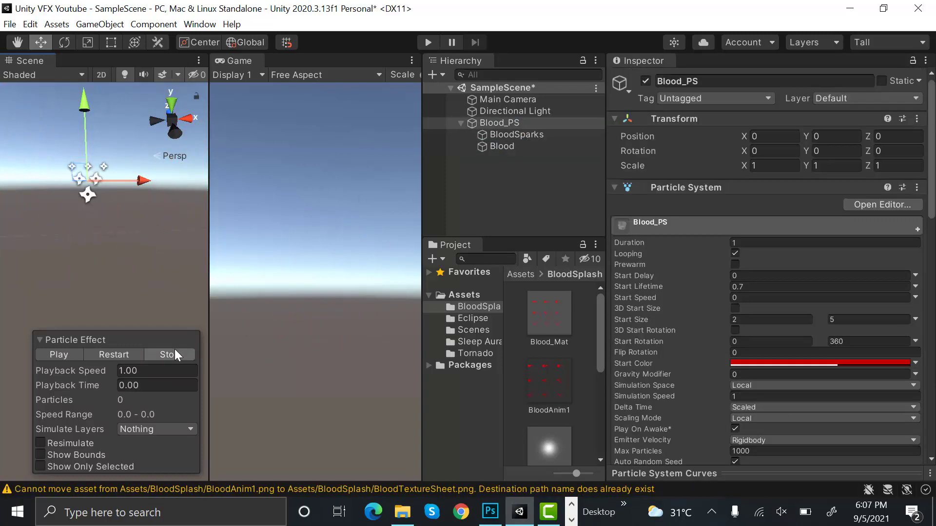
Replay the effect and set Blood_PS's random start size range to 1 and 3
{"action": "scroll", "coordinate": [750, 250], "scroll_direction": "down", "scroll_amount": 4}
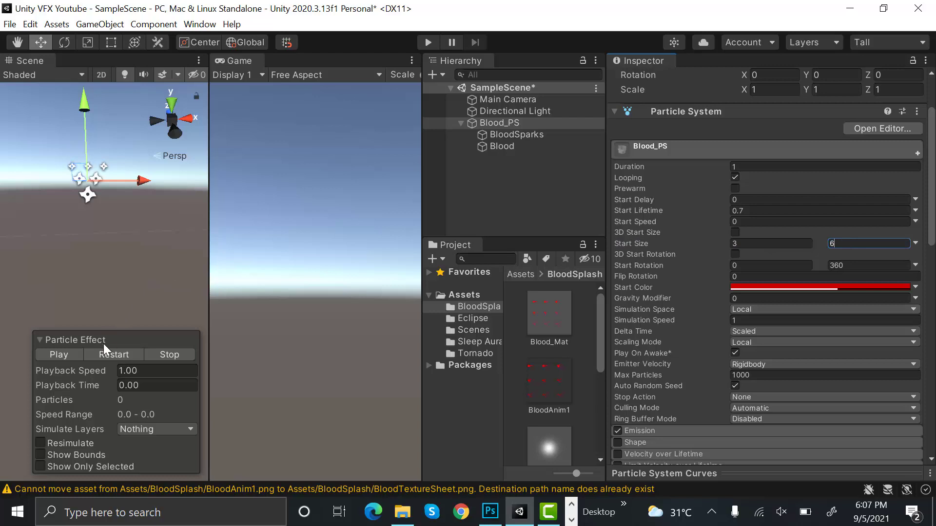
{"action": "left_click", "coordinate": [120, 350]}
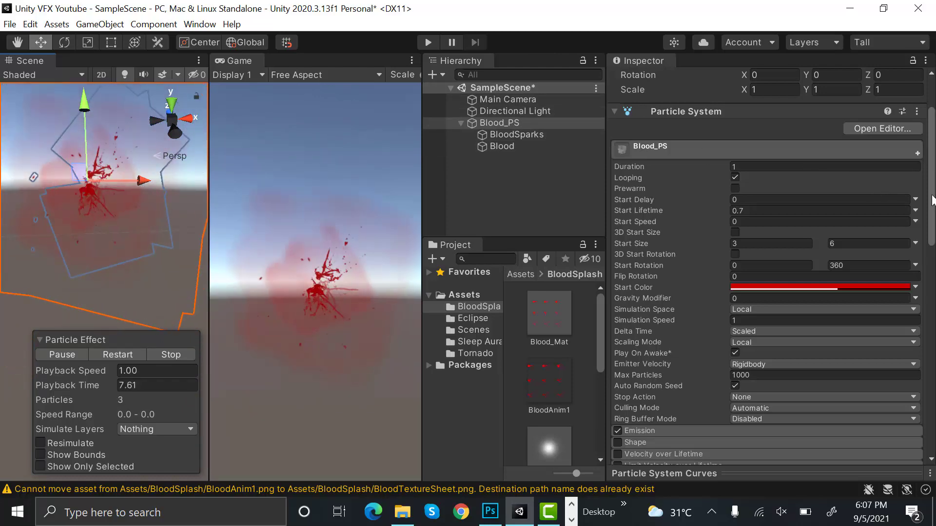
{"action": "left_click", "coordinate": [787, 243]}
{"action": "type", "text": "1"}
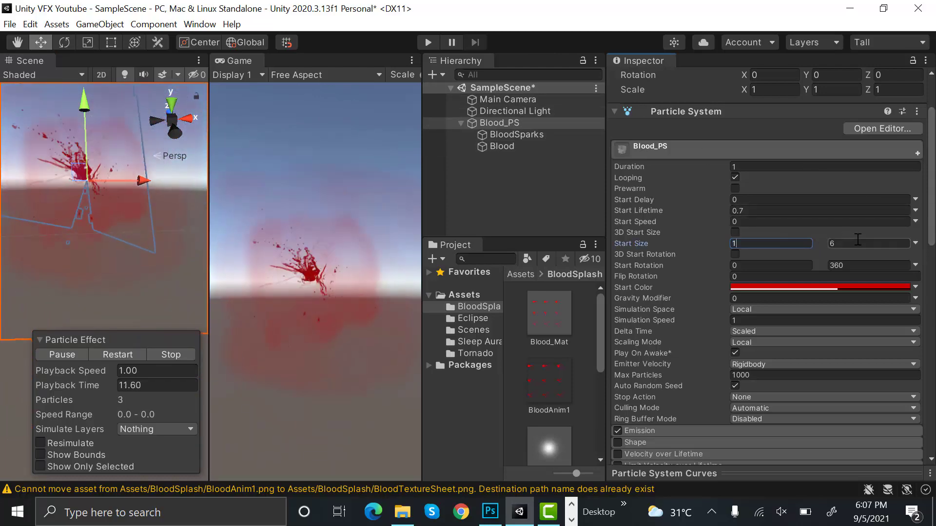
{"action": "left_click", "coordinate": [857, 243]}
{"action": "type", "text": "3"}
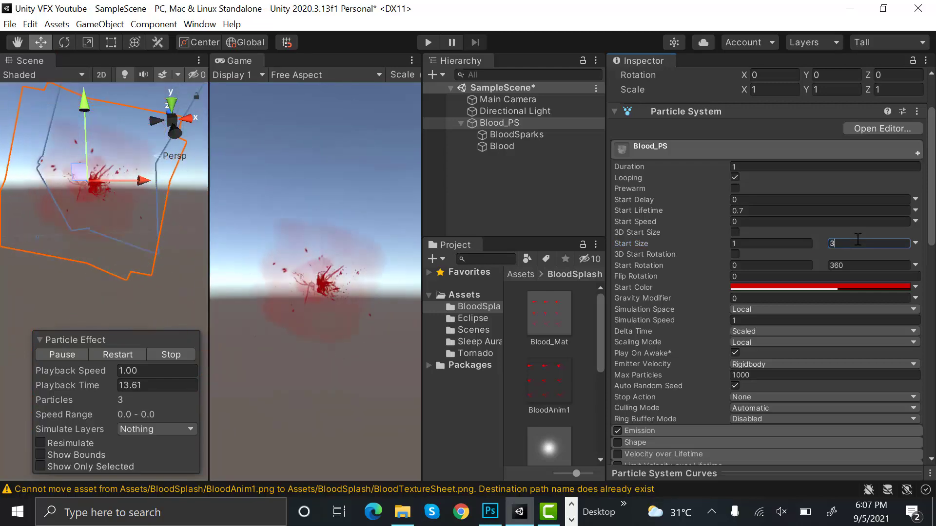
Set the start size of the Blood child system to 2
{"action": "left_click", "coordinate": [560, 145]}
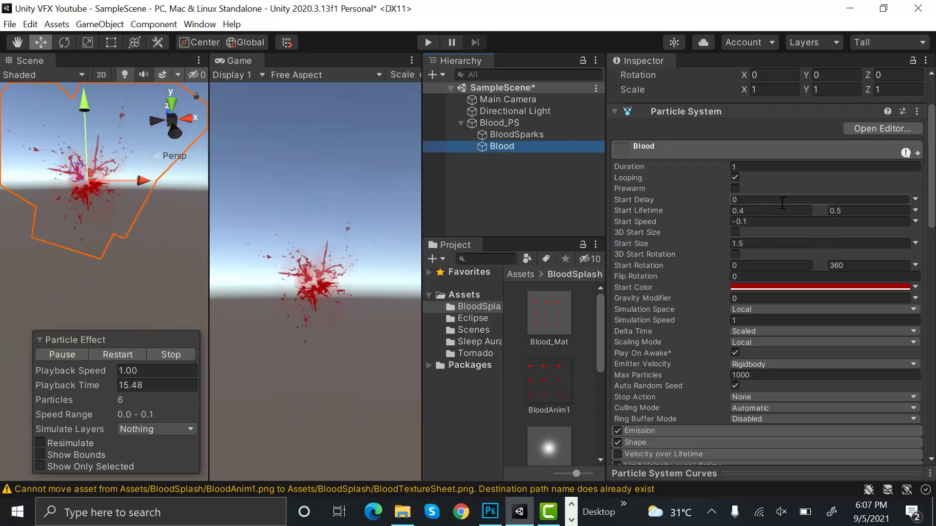
{"action": "left_click", "coordinate": [789, 243]}
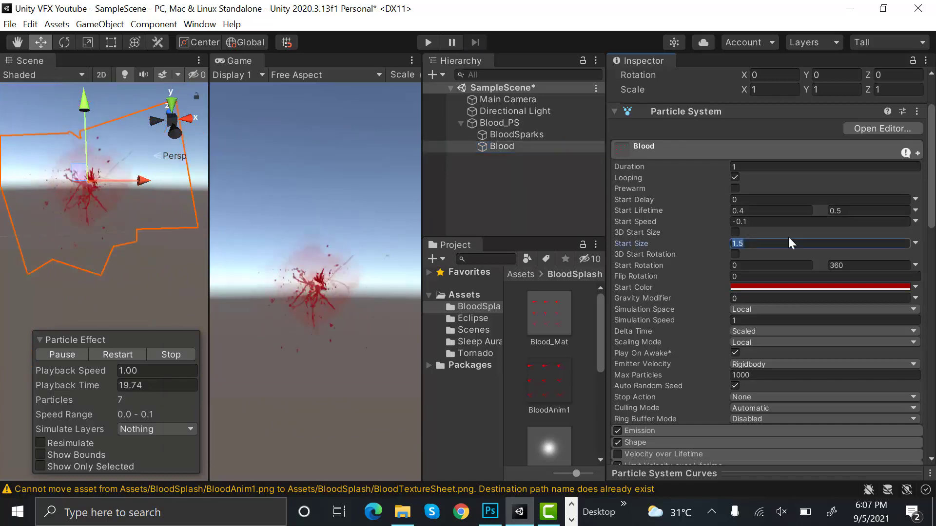
{"action": "type", "text": "2"}
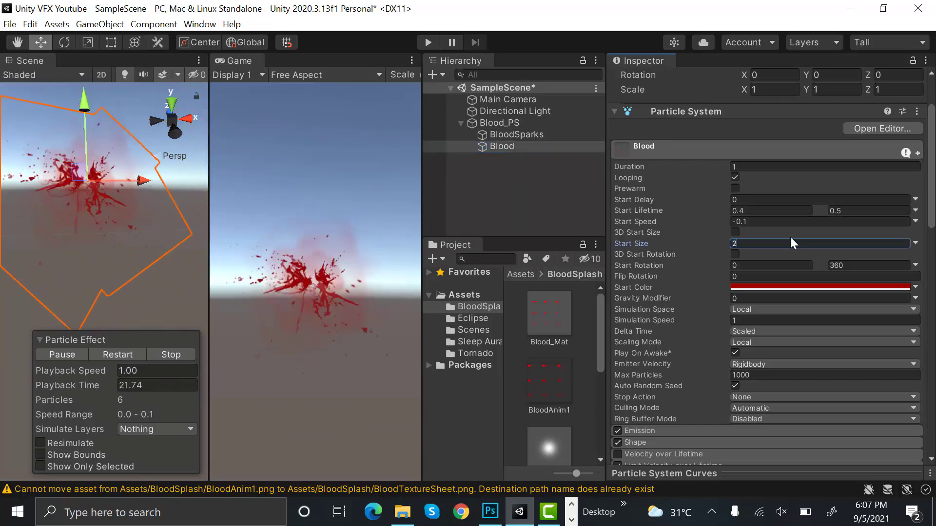